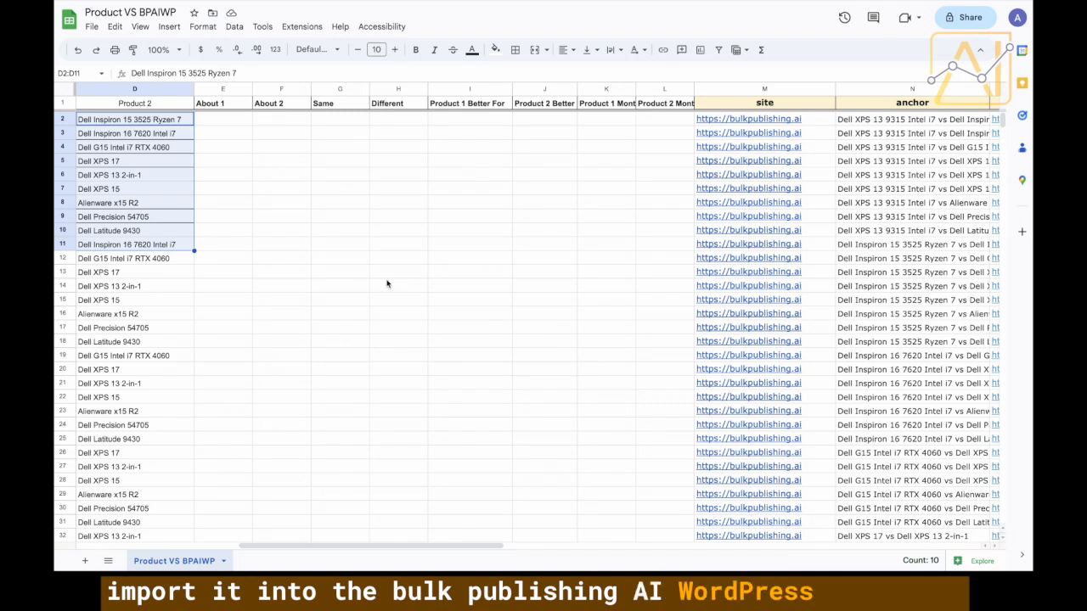
Inspect the Dell XPS 17 product entries and the formula building the Main Keyword.
click(223, 105)
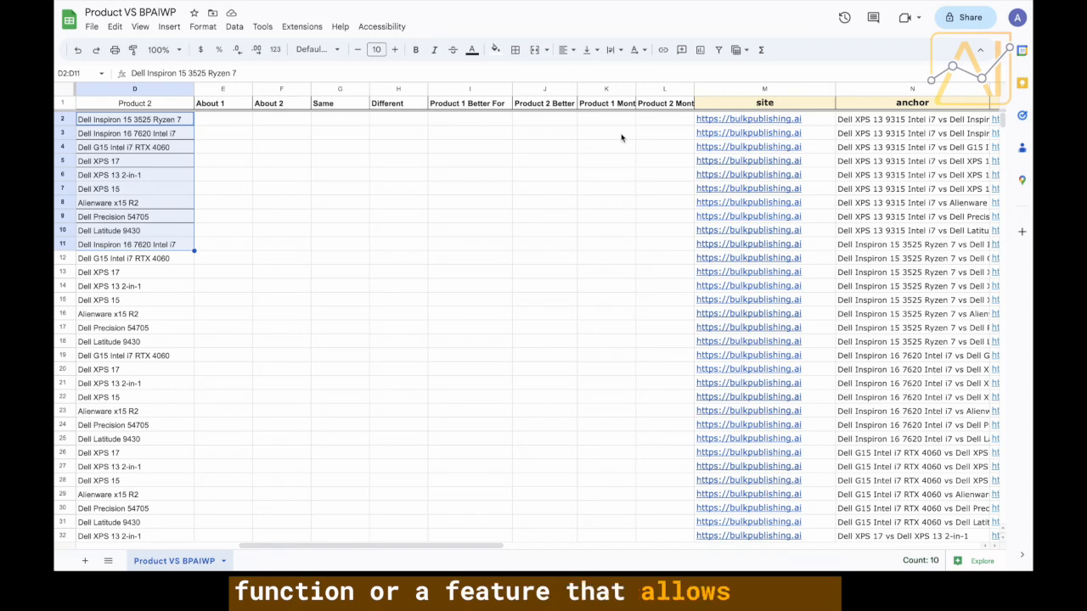
scroll(543, 157, left, 10)
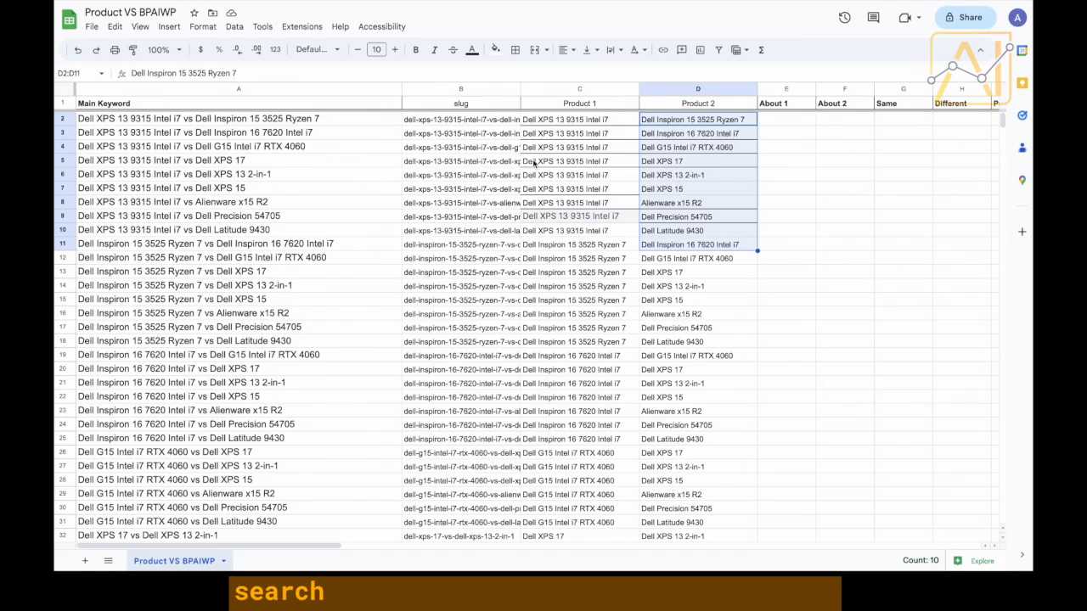
click(647, 161)
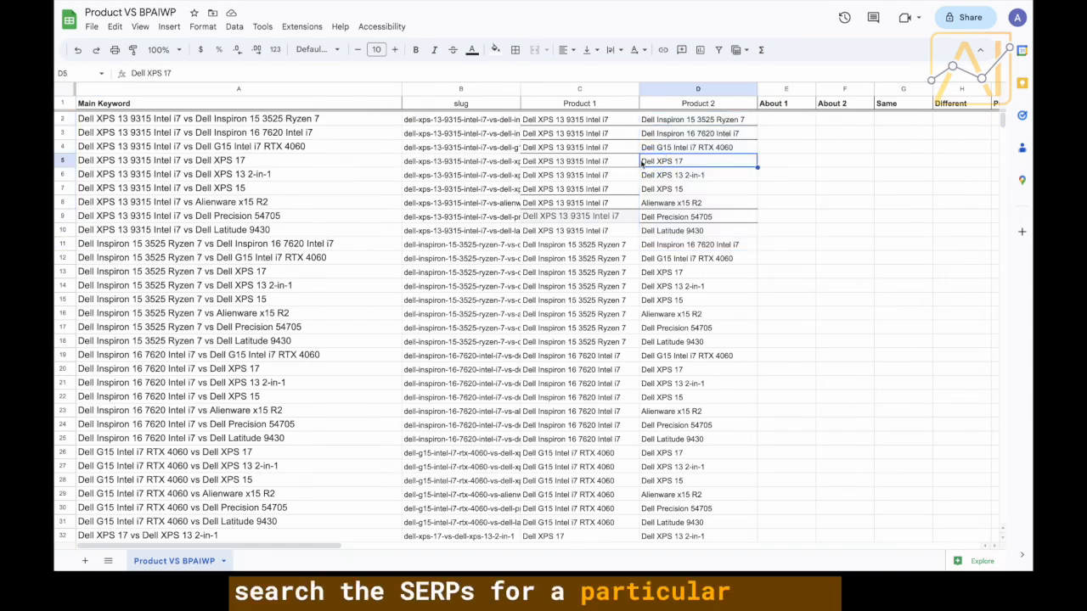
click(690, 121)
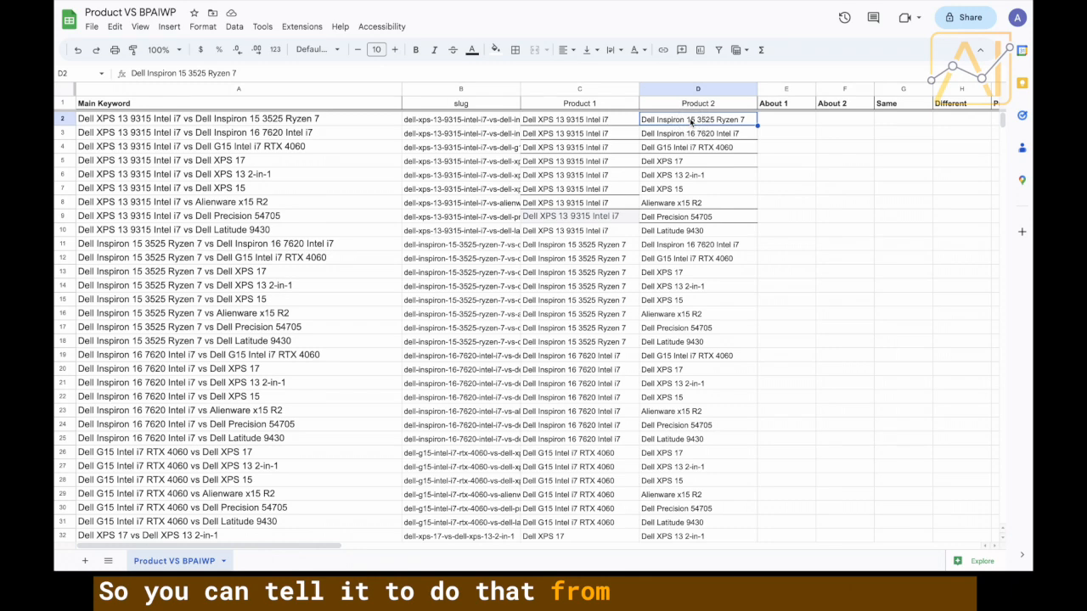
click(598, 120)
click(286, 123)
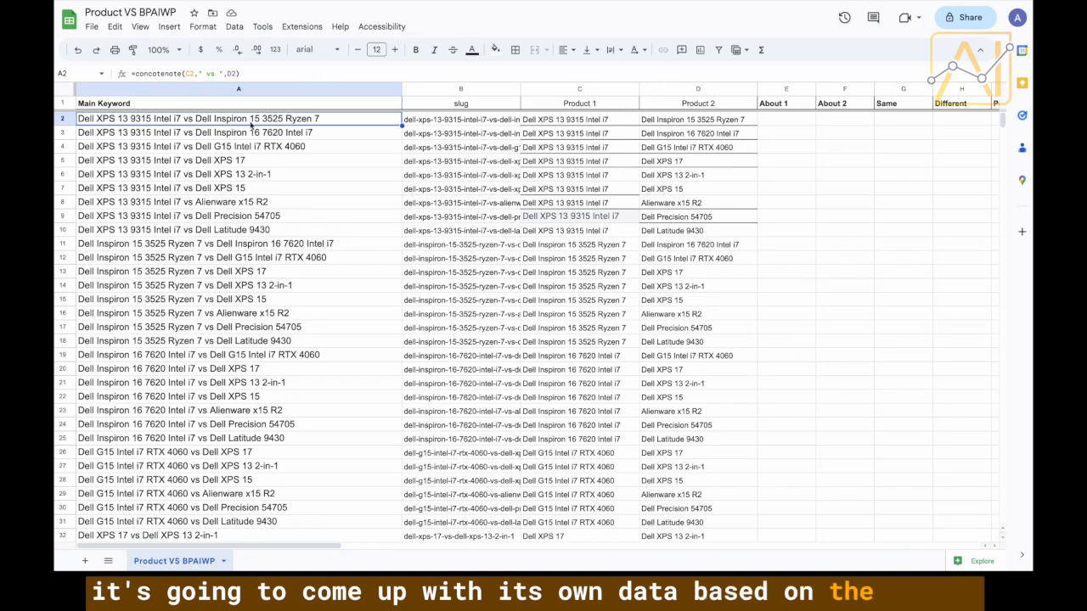
Select the empty comparison cells E2:K3, then the About 1 cells E2:E9.
scroll(466, 118, right, 2)
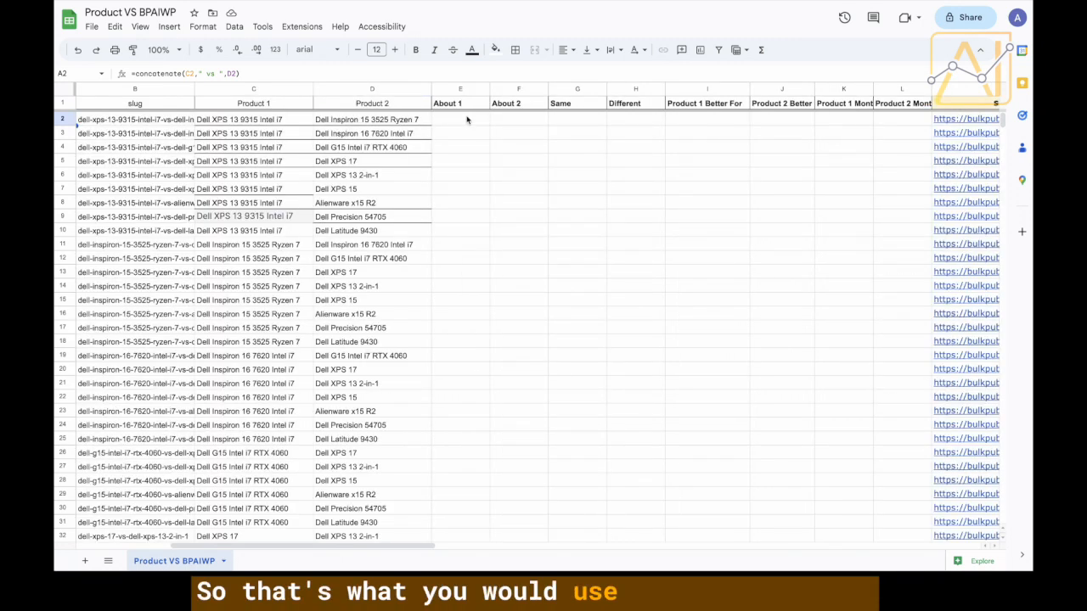
mouse_move(464, 124)
mouse_down()
mouse_move(853, 134)
mouse_move(672, 119)
mouse_move(451, 130)
mouse_up()
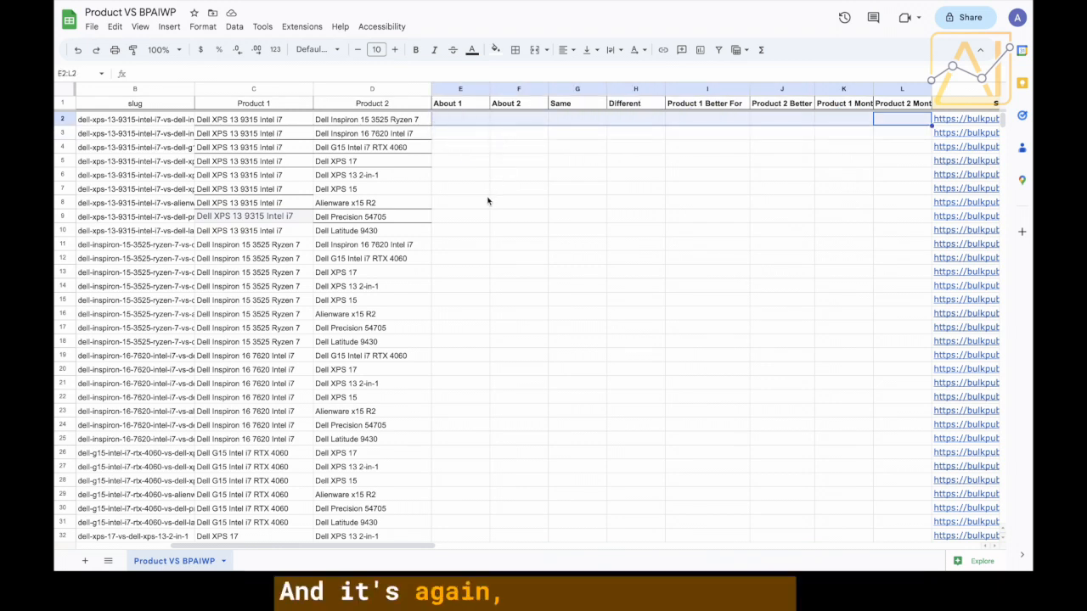
click(470, 155)
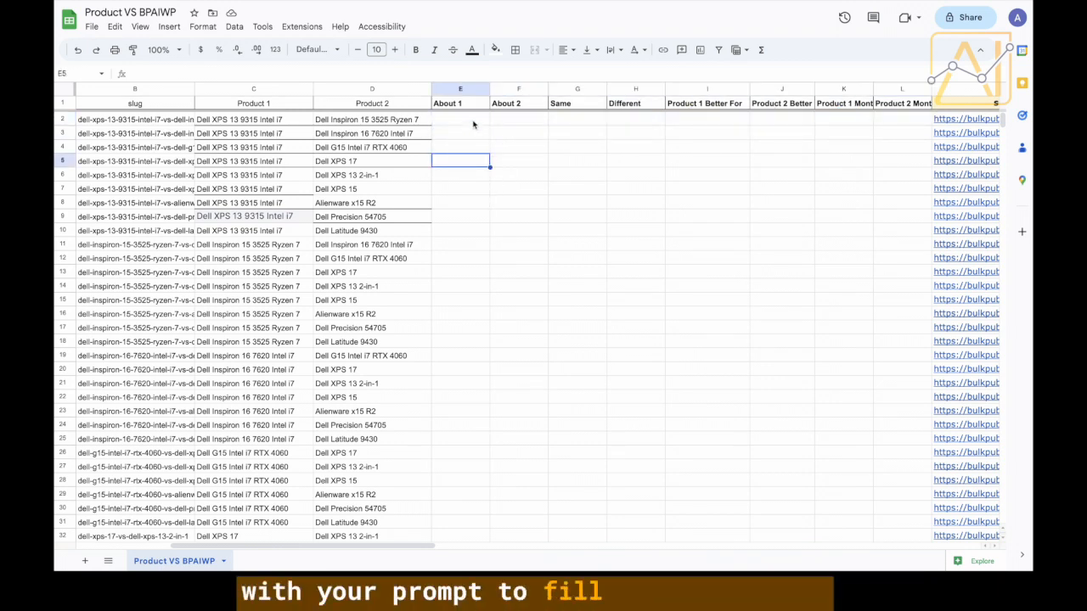
click(473, 125)
drag(472, 124, 468, 223)
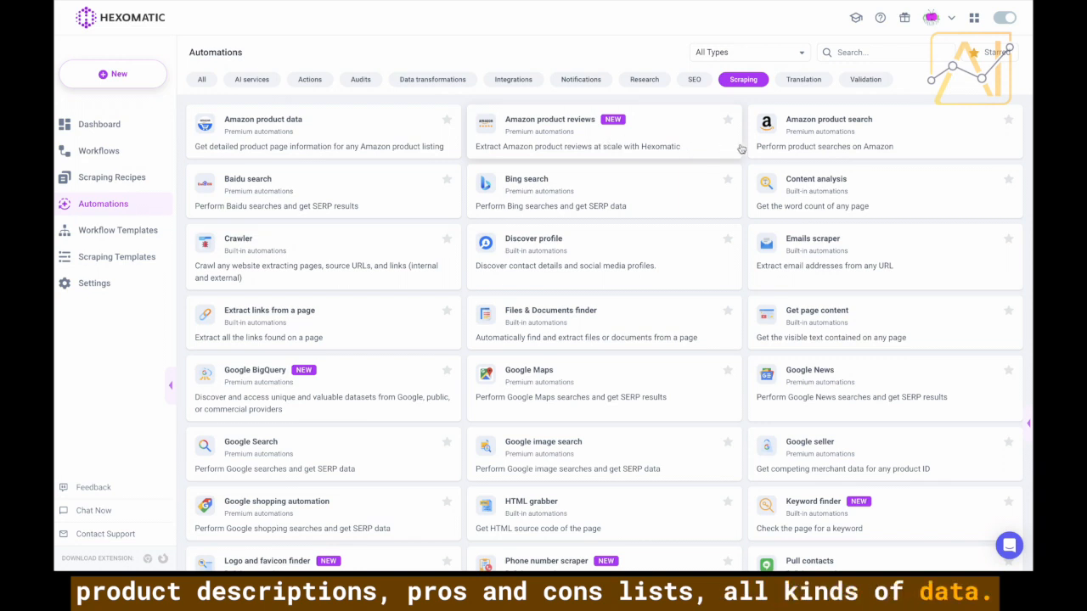
Scroll through Hexomatic's scraping automations, such as Amazon product reviews and Google Search.
scroll(699, 213, down, 1)
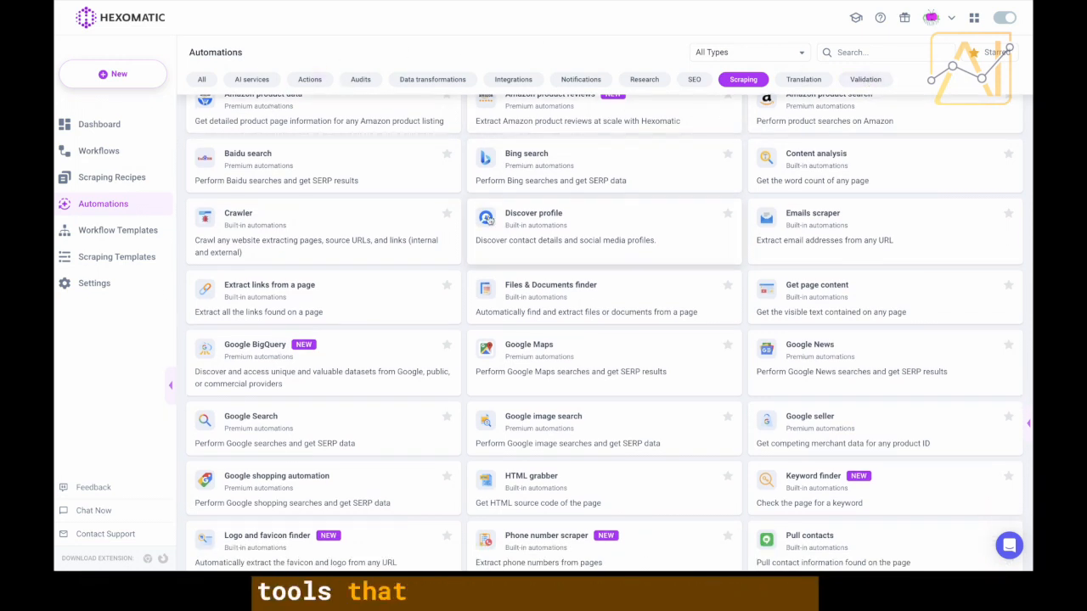
scroll(488, 219, down, 2)
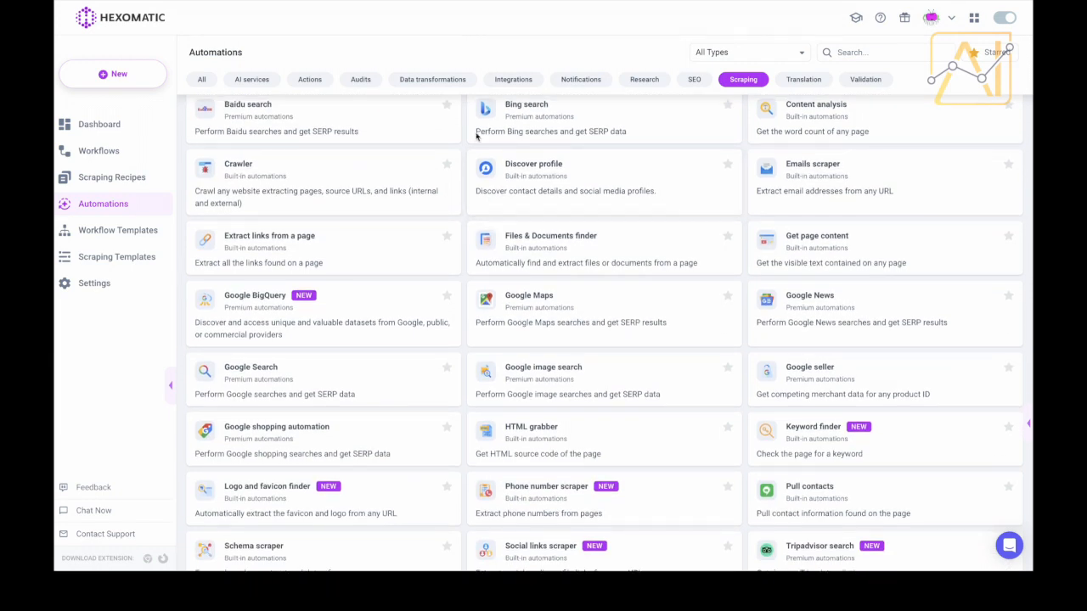
scroll(430, 58, up, 1)
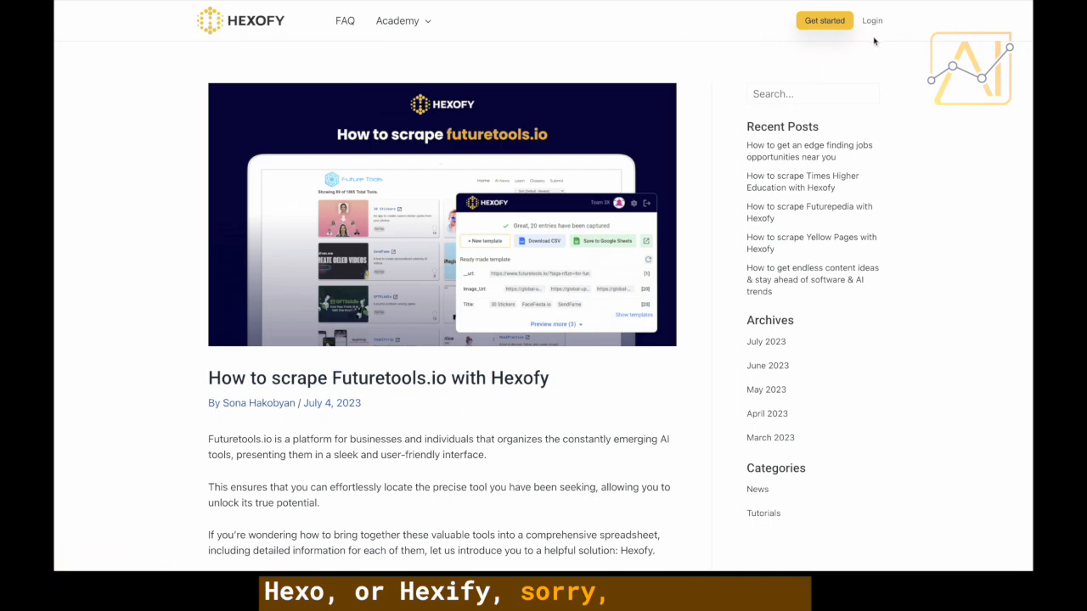
scroll(490, 108, down, 3)
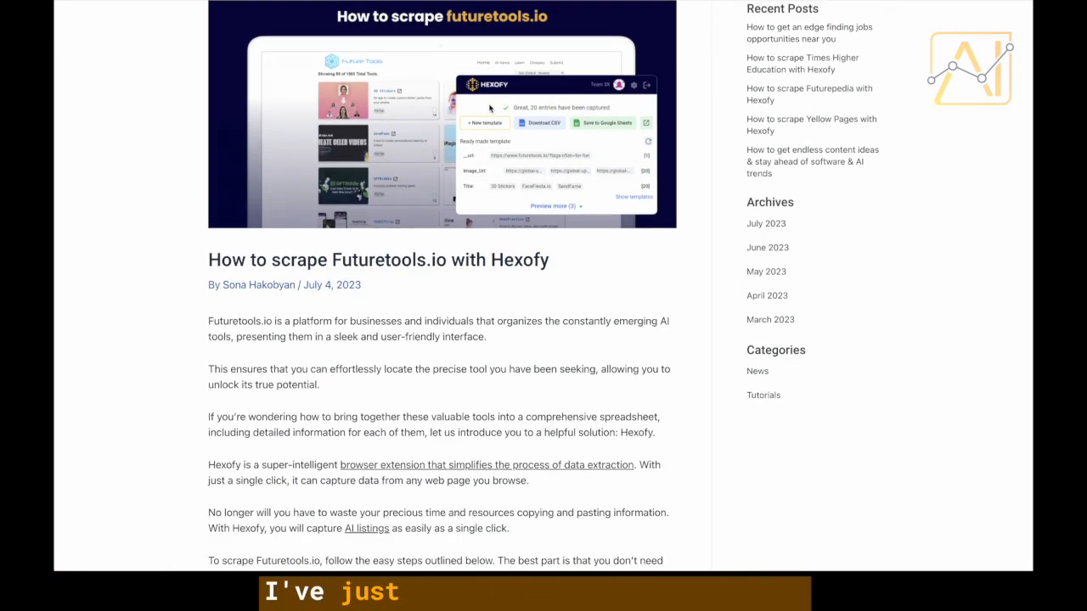
scroll(489, 108, up, 3)
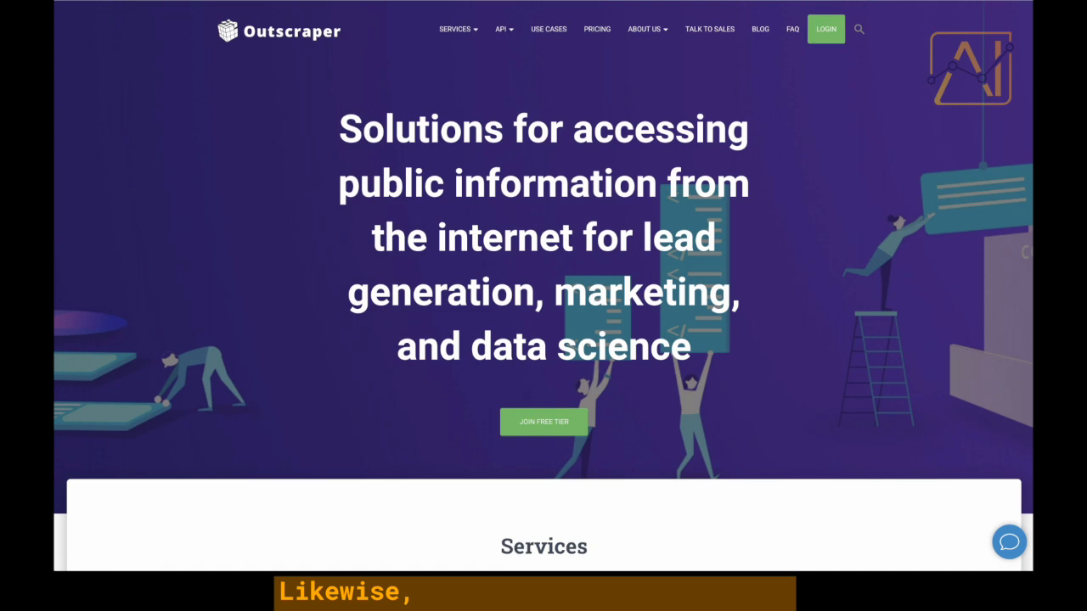
mouse_move(504, 29)
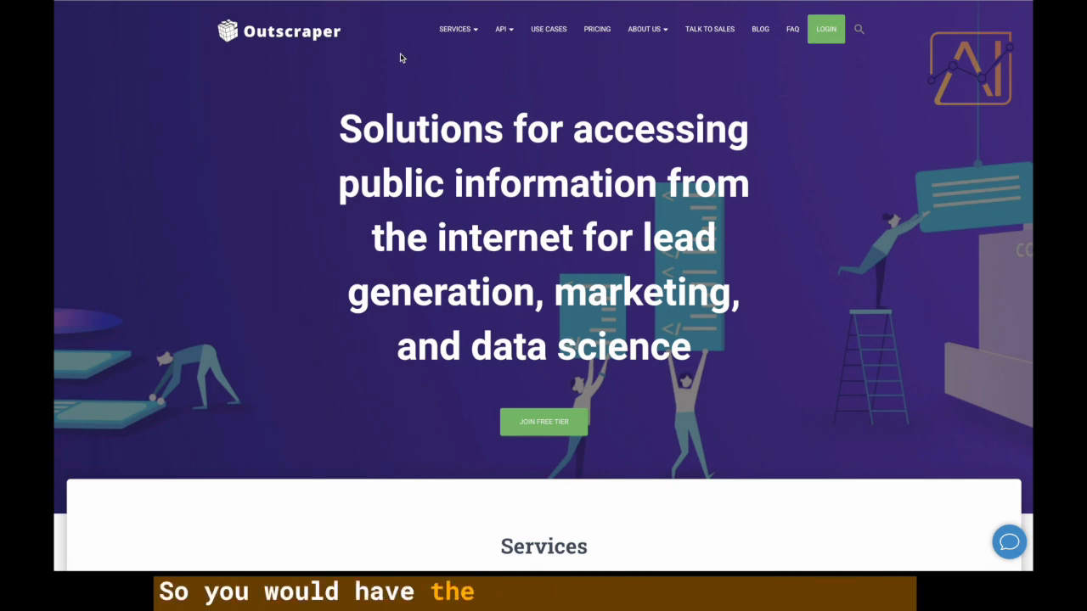
Scroll down through the services listed on the Outscraper homepage.
scroll(401, 58, down, 10)
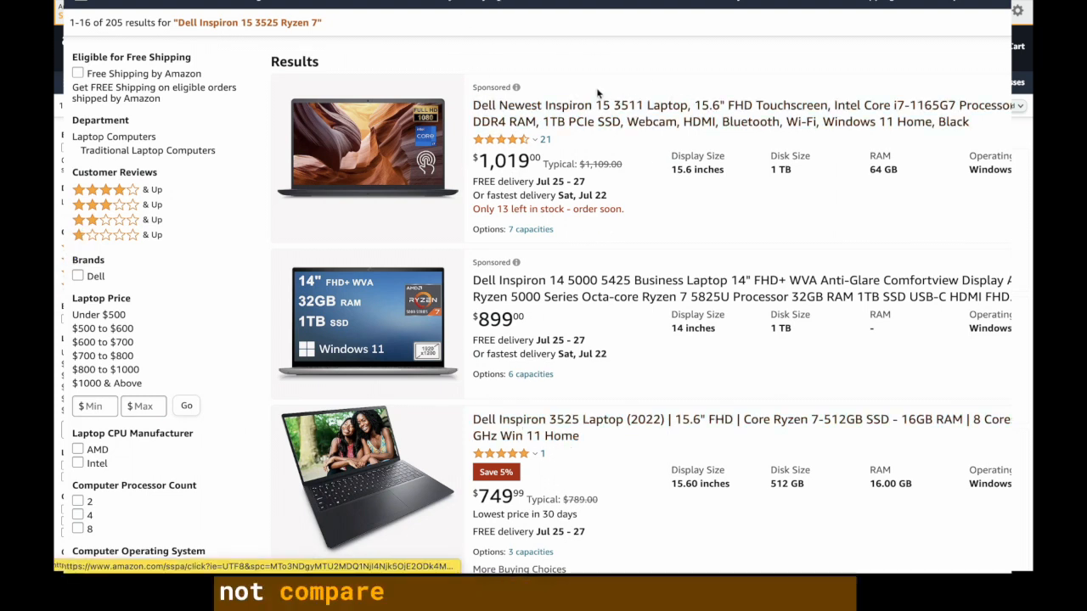
Open the third Amazon result, Dell Inspiron 3525 Laptop (2022), after dismissing search suggestions.
click(475, 1)
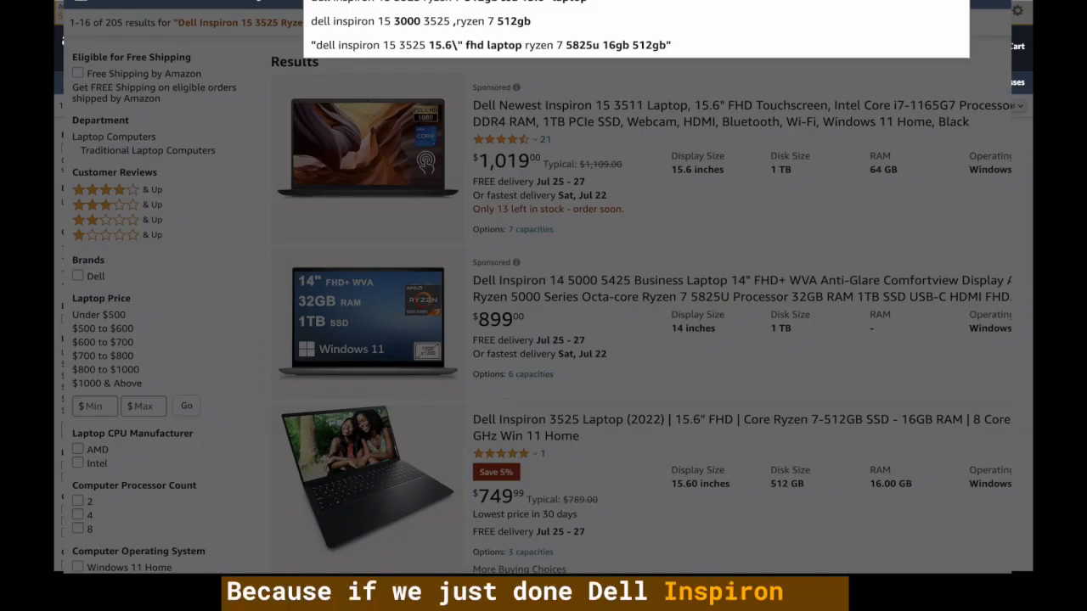
click(997, 45)
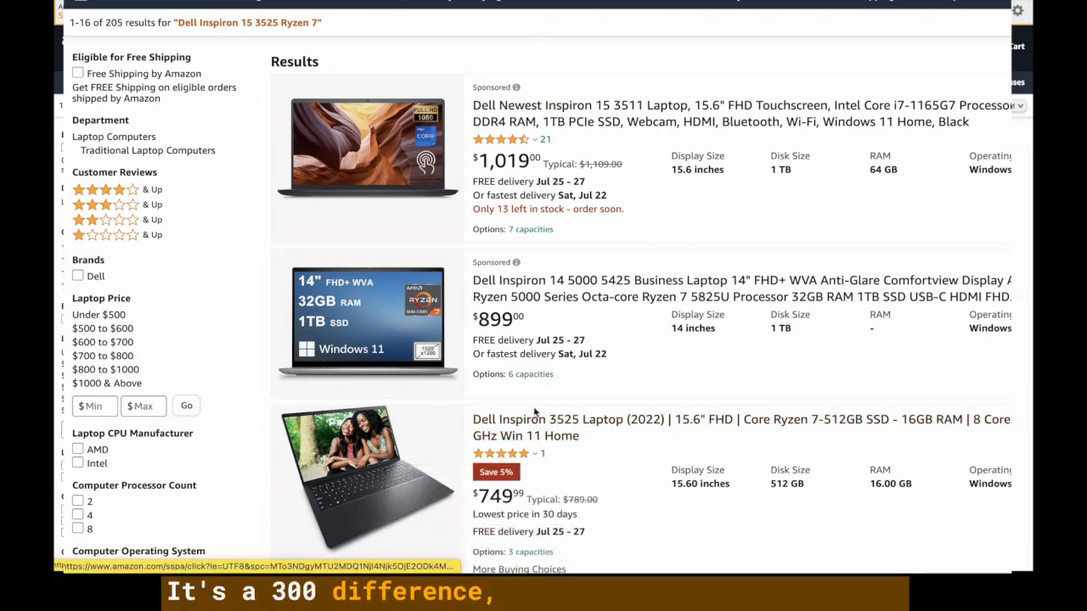
click(538, 435)
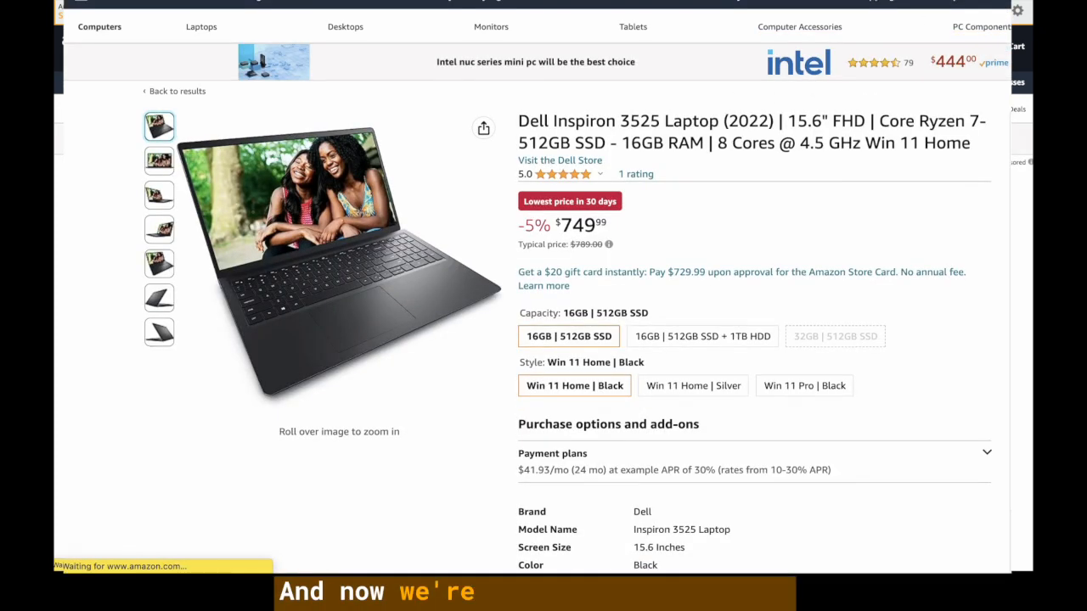
Run Hexofy on the Dell Inspiron 3525 page and preview all captured fields, including the ASIN.
click(1008, 2)
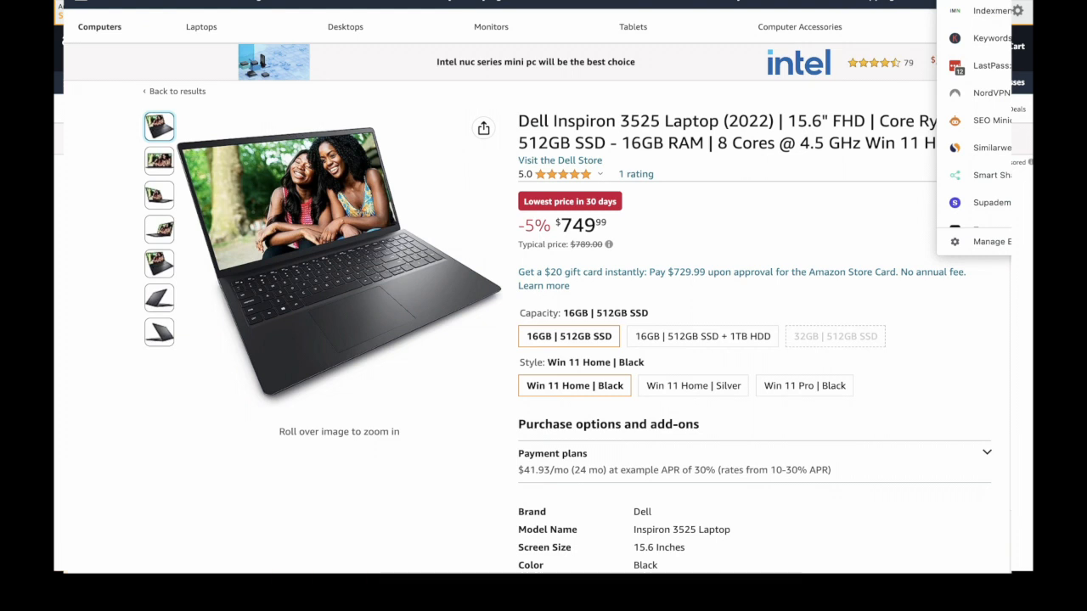
click(977, 3)
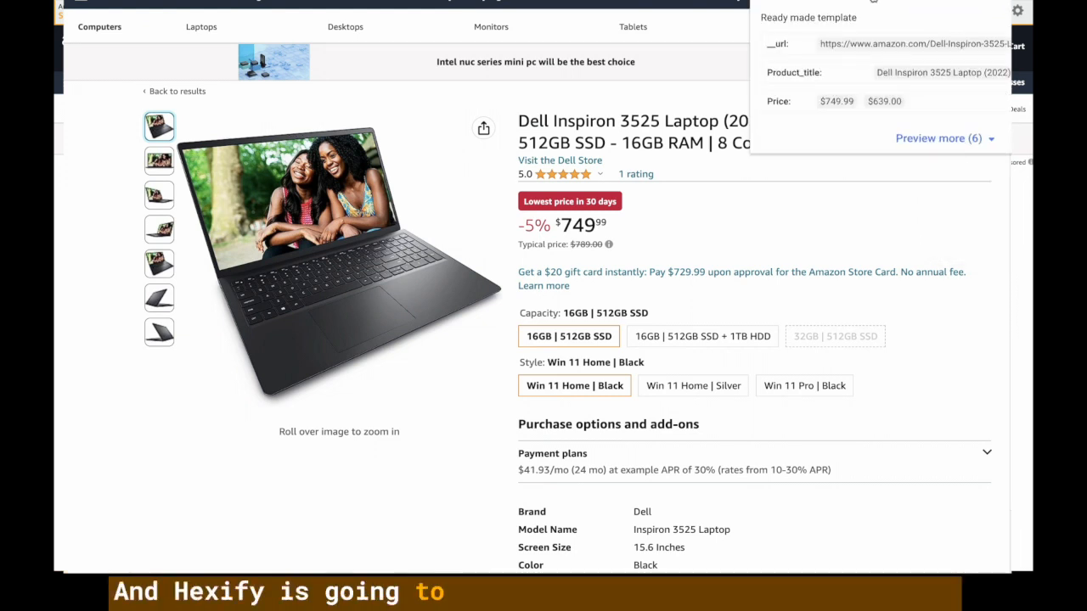
click(944, 138)
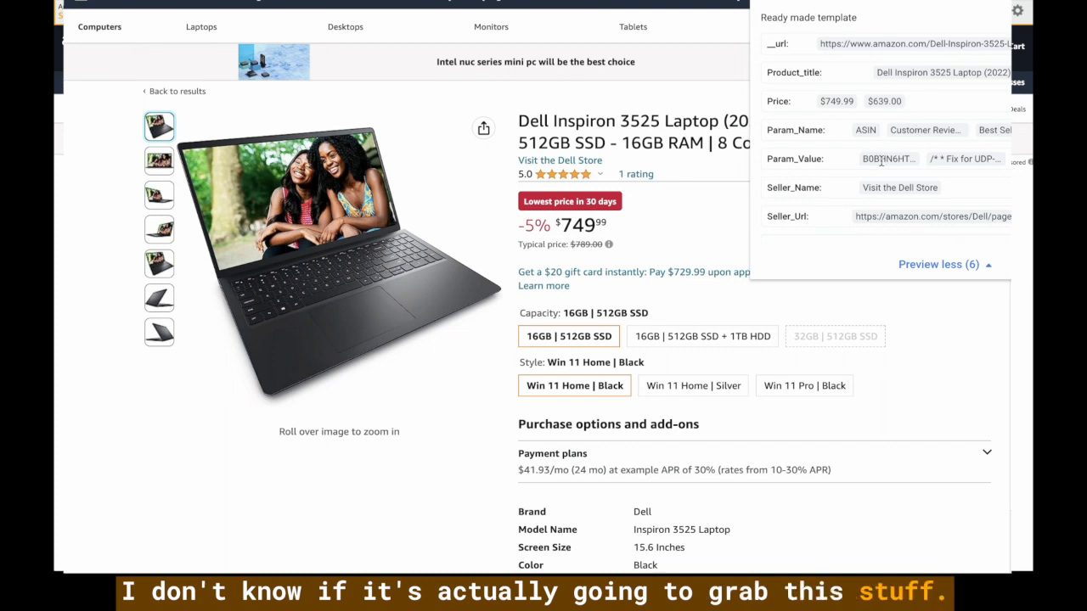
drag(874, 160, 891, 160)
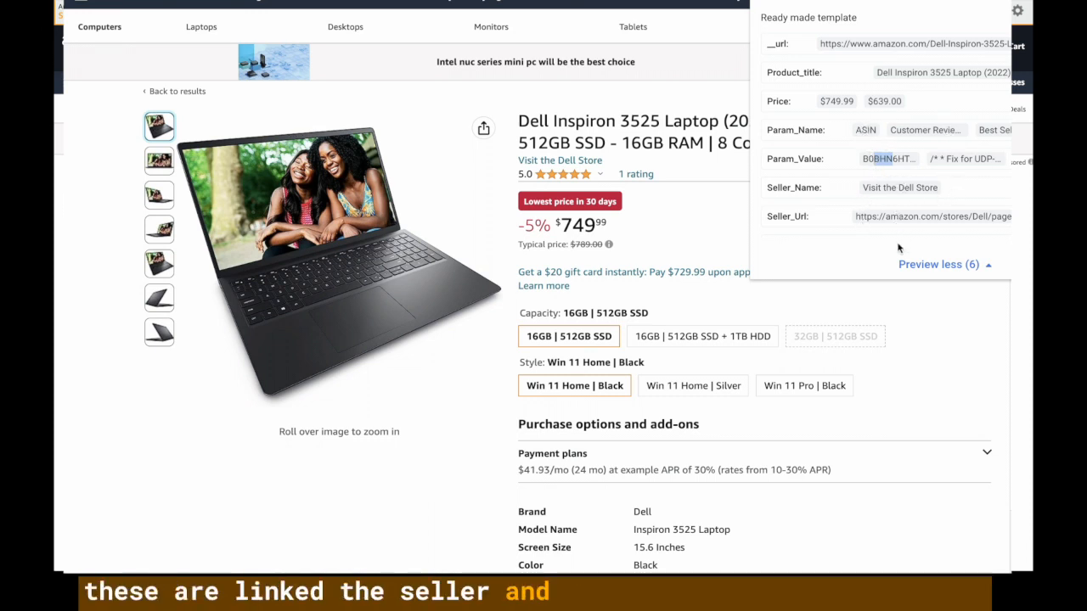
scroll(918, 189, down, 1)
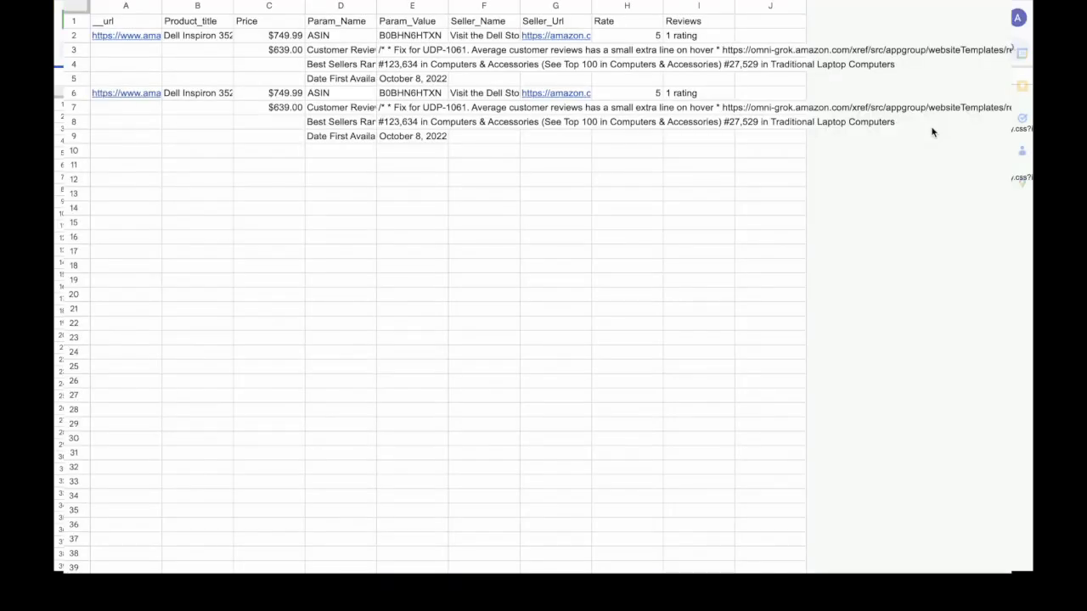
Widen the product title, Price and Param_Name columns B, C and D.
click(318, 65)
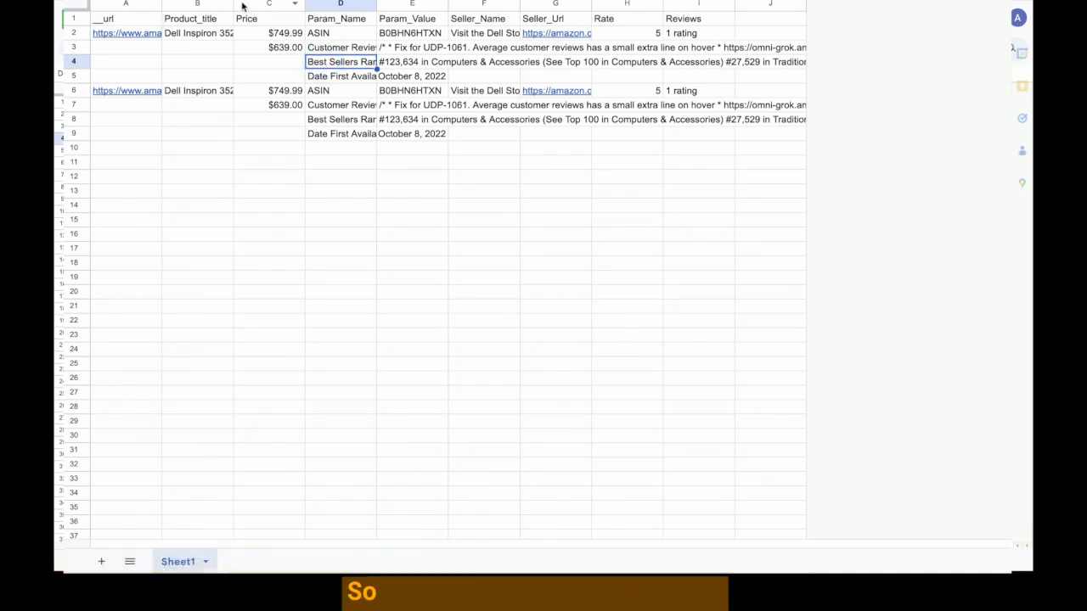
drag(233, 4, 290, 51)
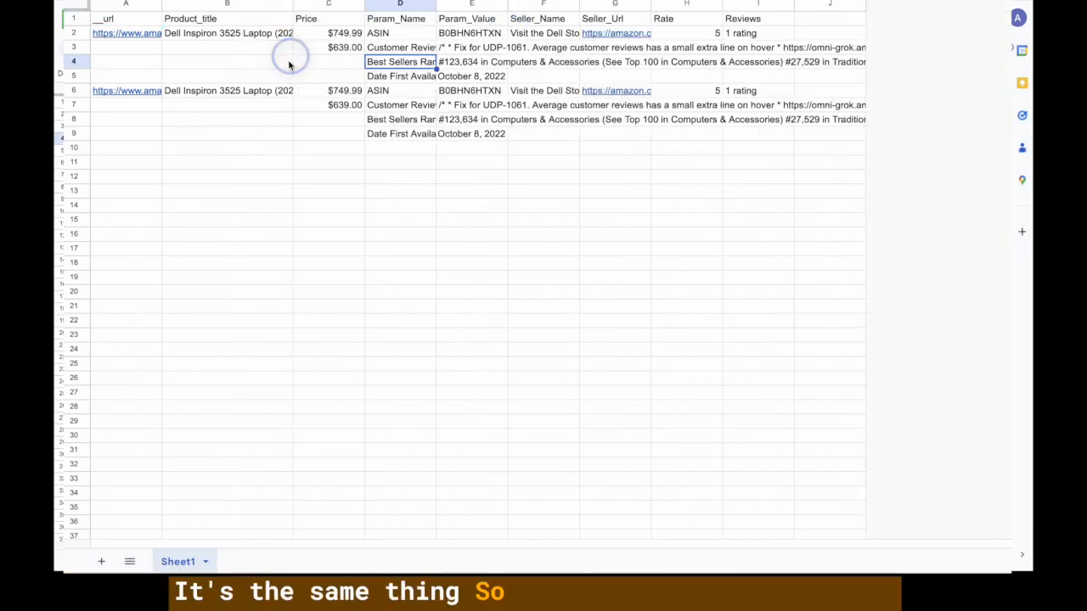
mouse_move(364, 5)
mouse_down()
mouse_move(521, 4)
mouse_move(366, 4)
mouse_up()
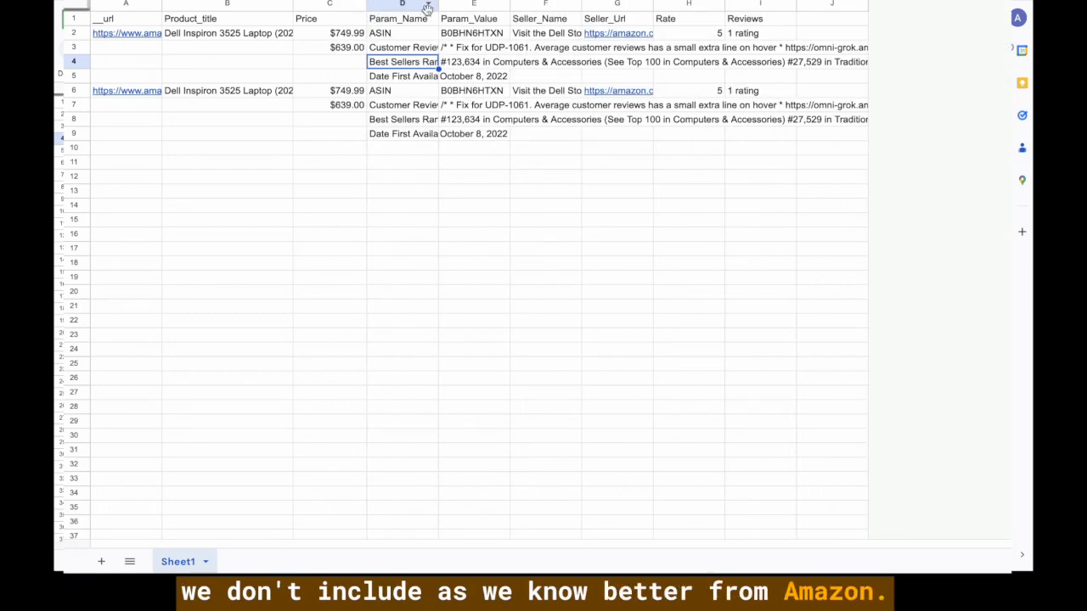
drag(438, 4, 609, 4)
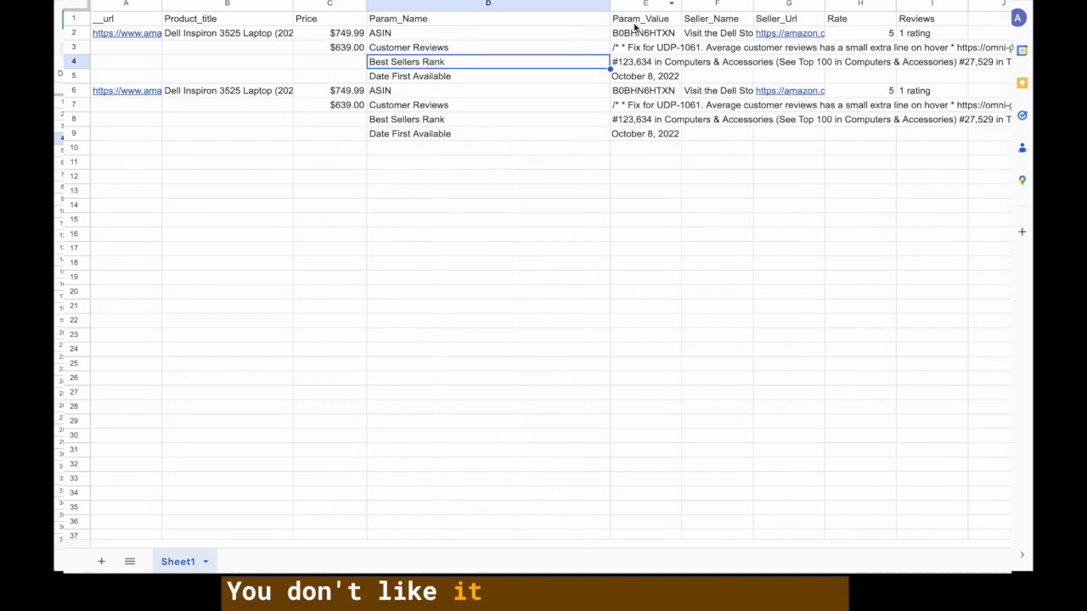
Widen Seller_Name to show the full seller, checking the ASIN, rating and review cells.
click(657, 35)
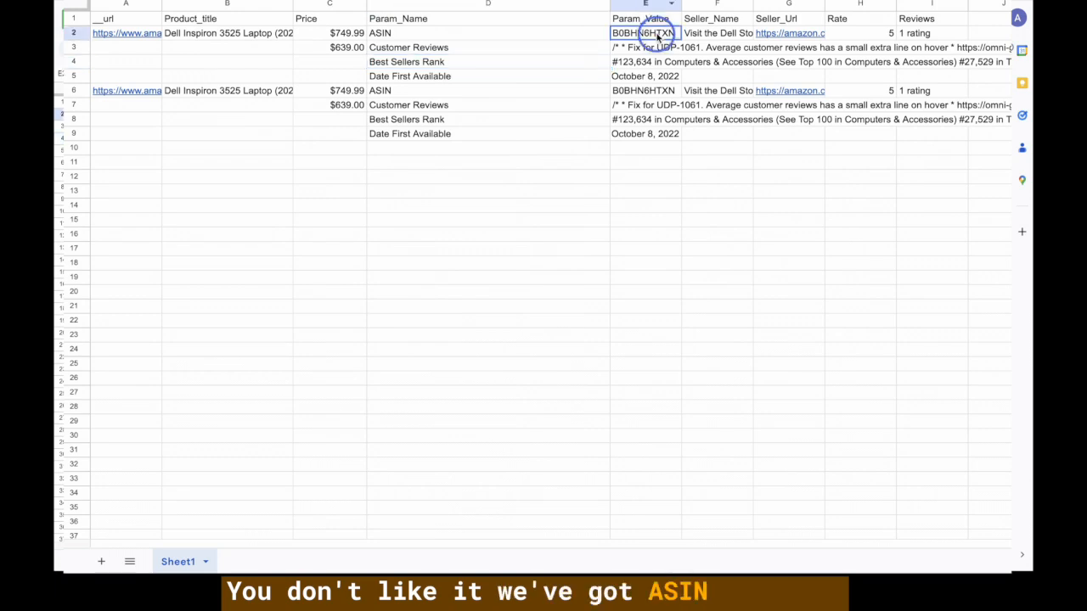
click(719, 36)
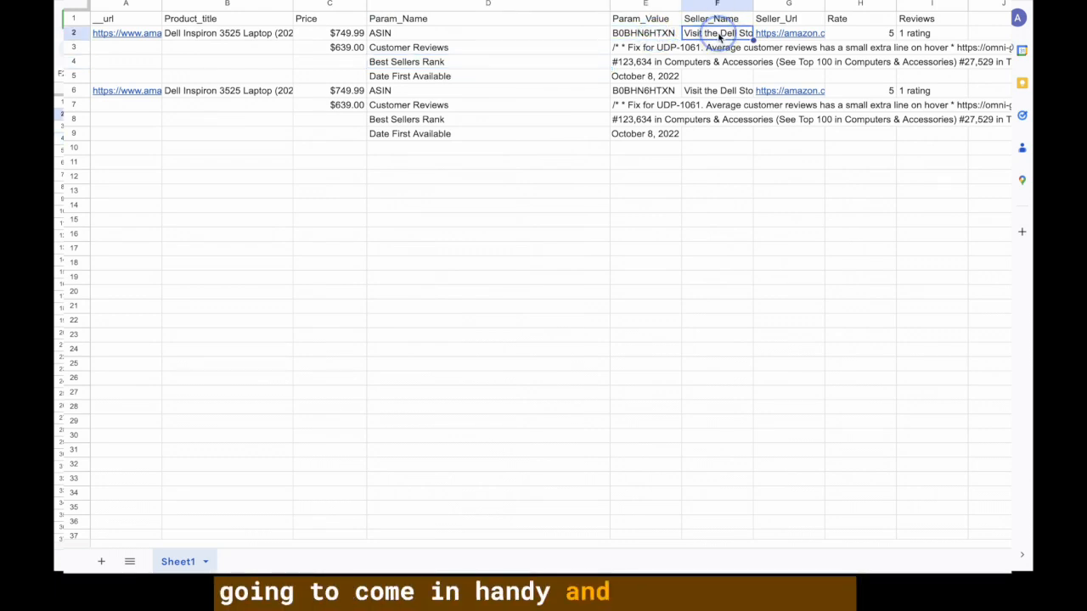
drag(753, 8, 852, 10)
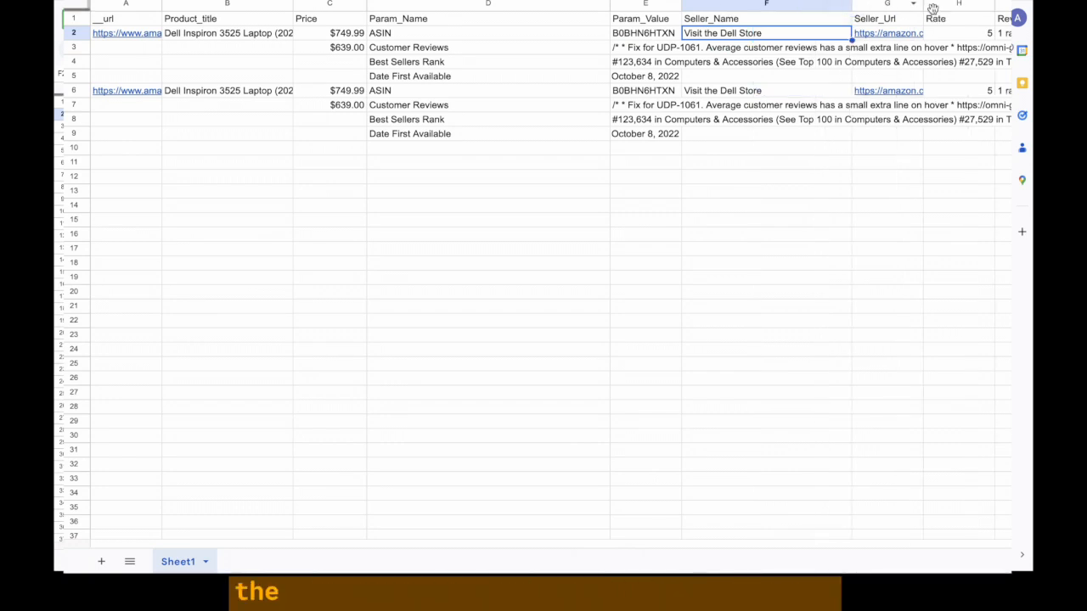
click(978, 36)
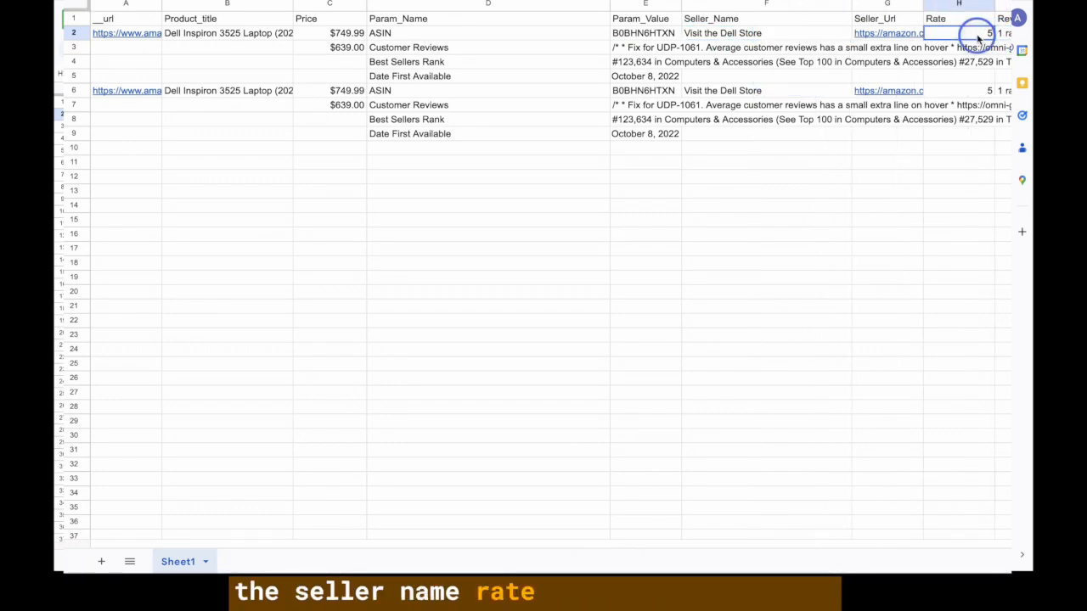
click(1003, 32)
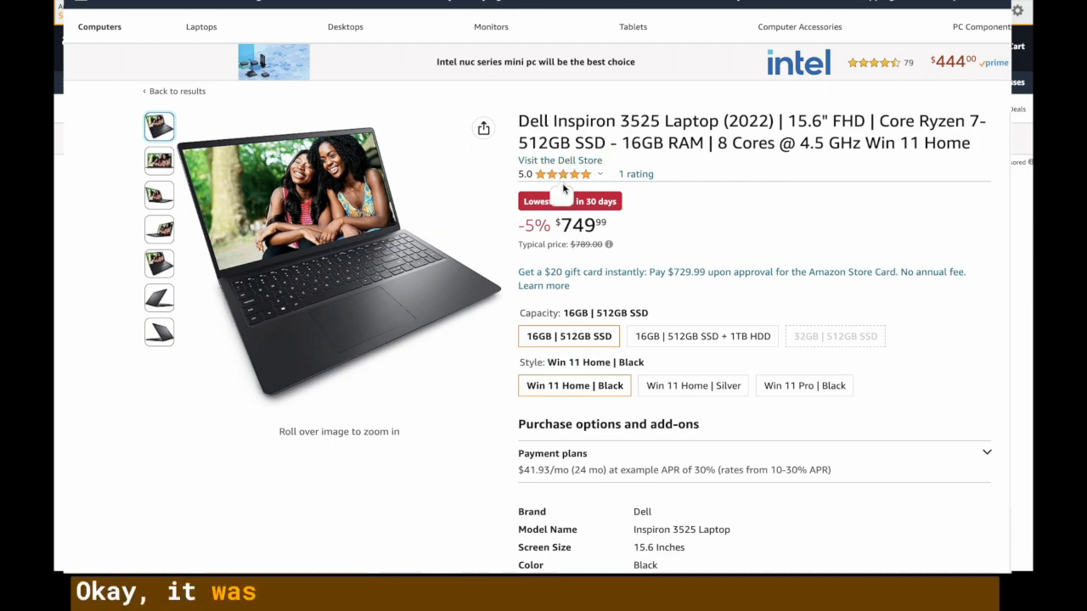
Open the Dell 2023 Newest Inspiron 15 3525 listing from the Amazon results.
mouse_move(579, 180)
scroll(579, 182, down, 1)
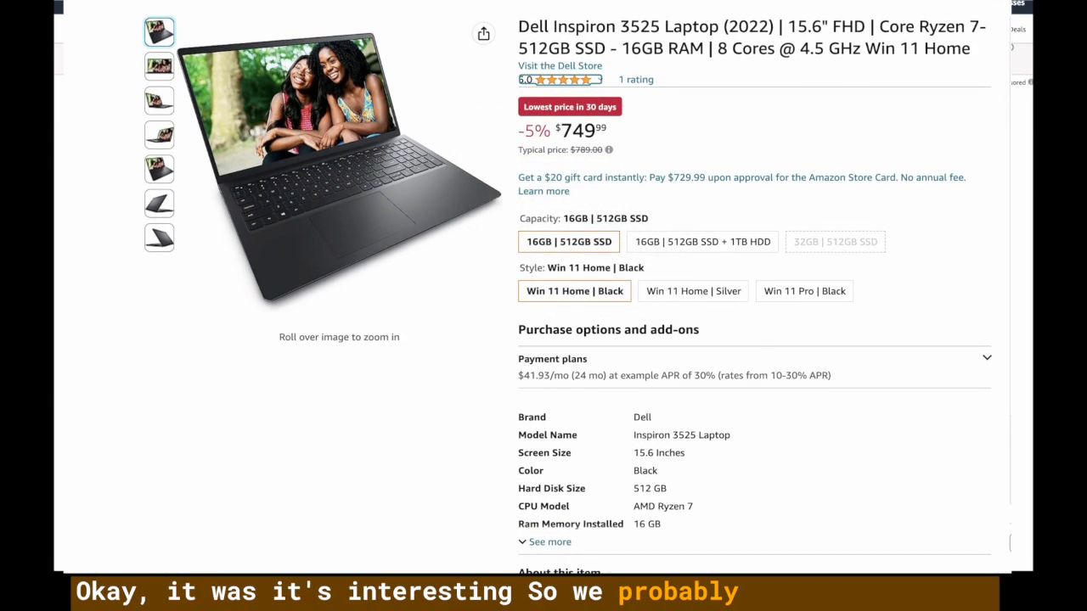
scroll(705, 312, down, 5)
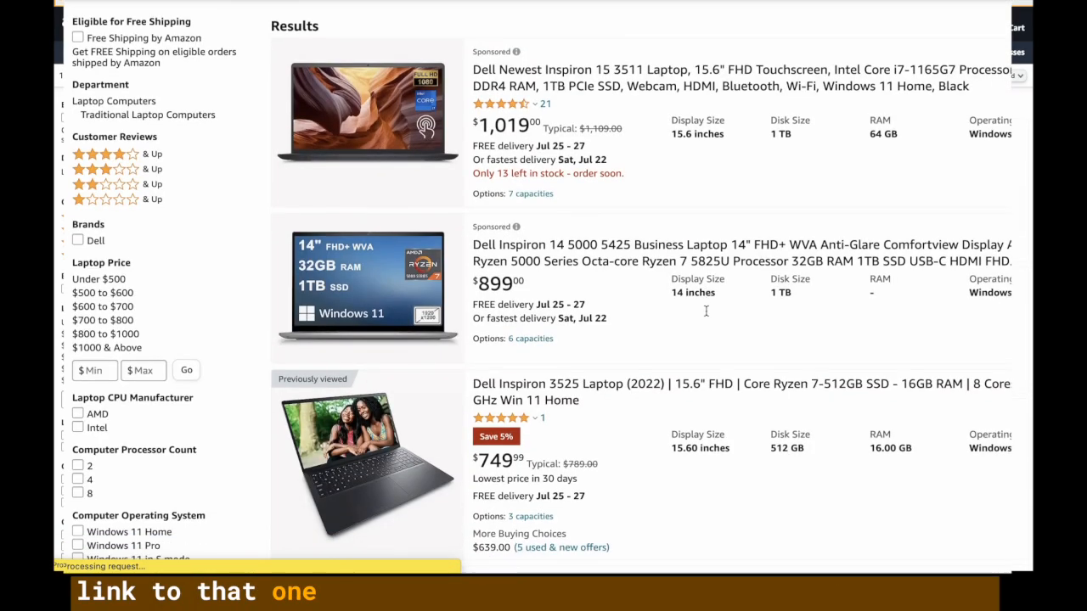
scroll(705, 316, down, 10)
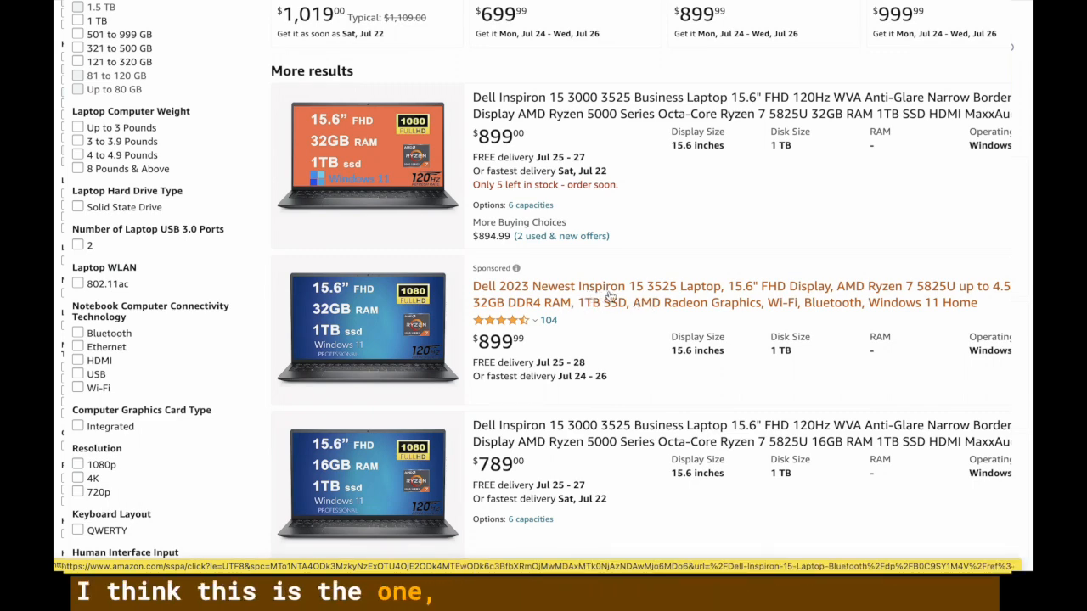
click(620, 297)
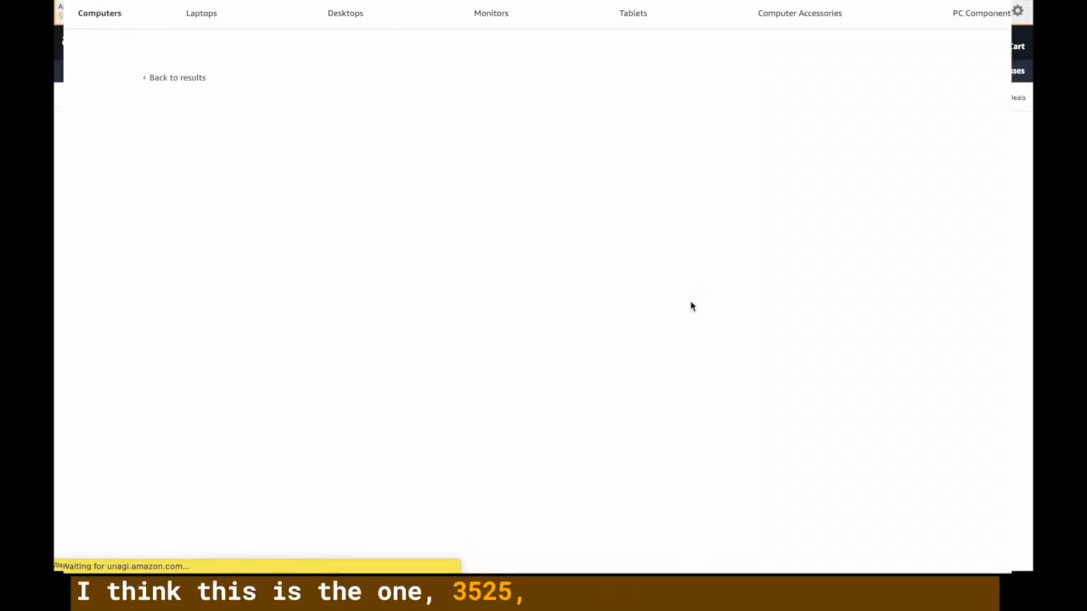
Run Hexofy on this listing and expand the preview to show all fields.
scroll(692, 308, down, 1)
scroll(689, 307, down, 2)
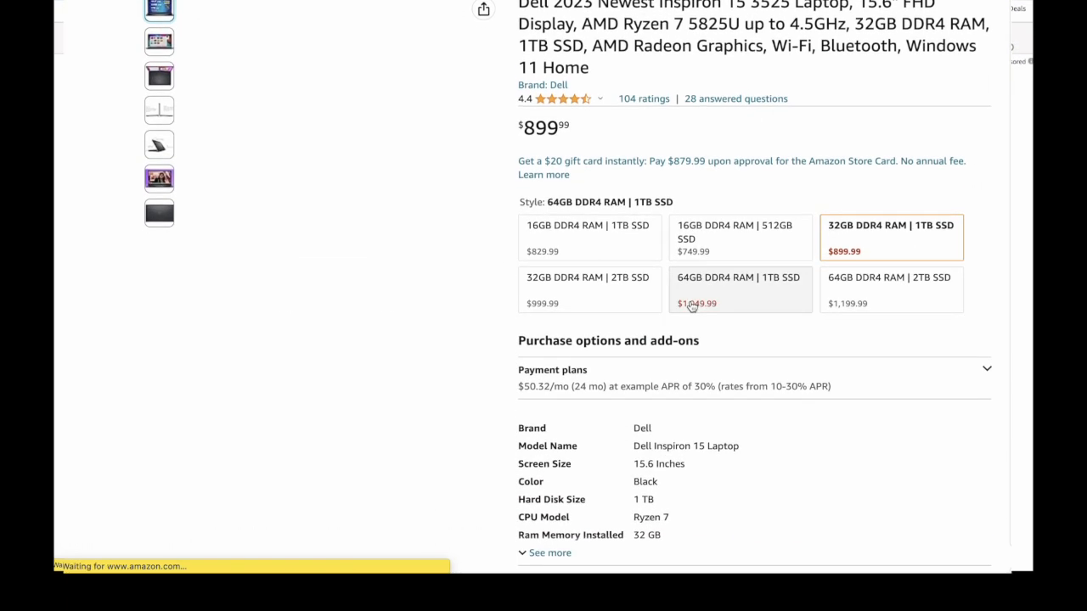
click(1002, 2)
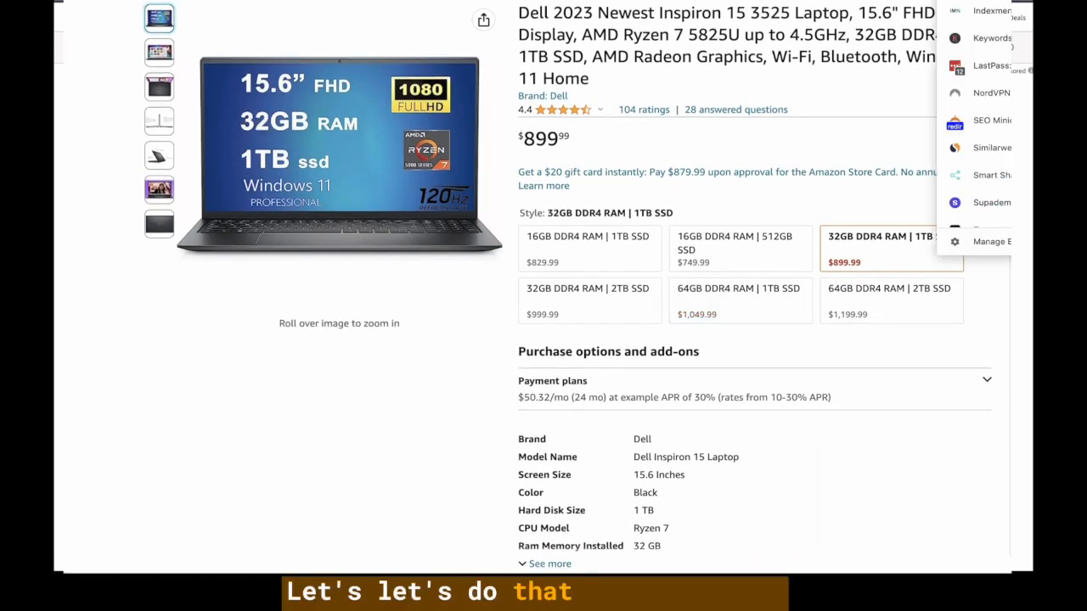
click(984, 10)
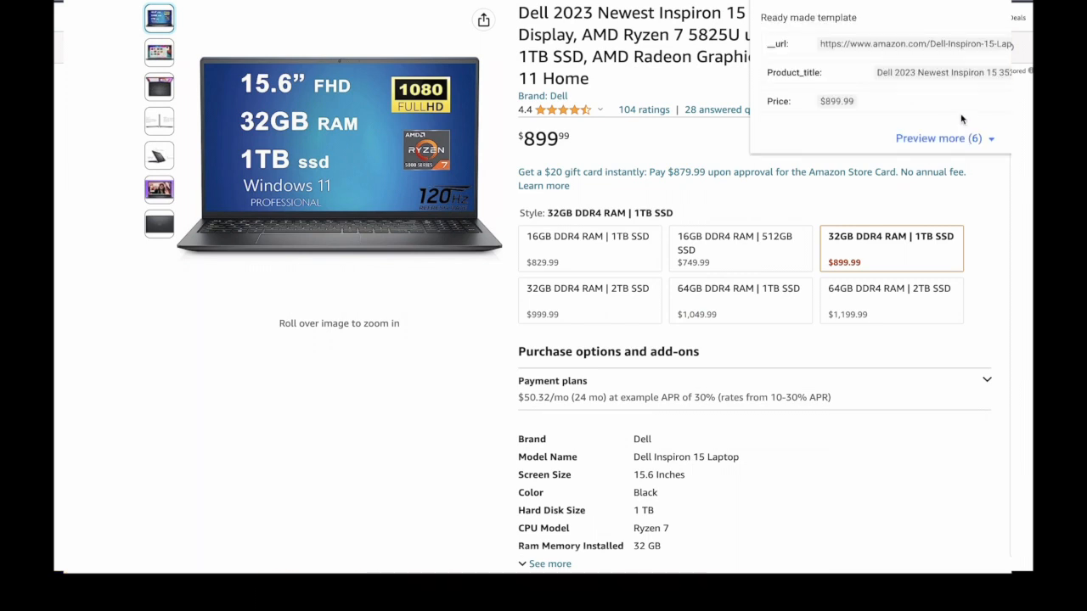
click(985, 141)
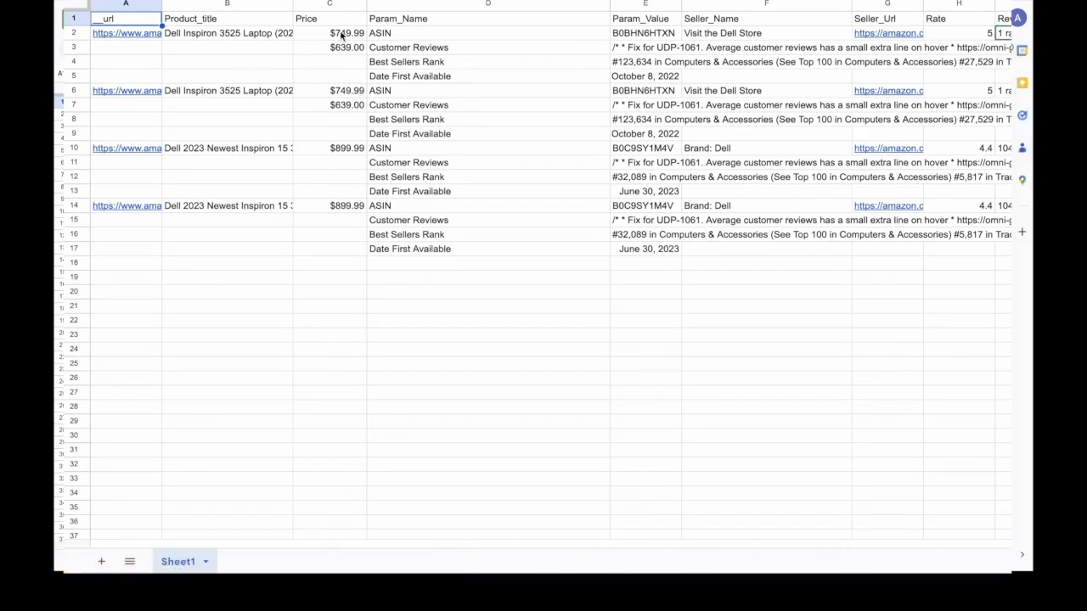
Widen the Seller_Url column and check the new laptop's 4.4 rating, seller and reviews.
drag(293, 5, 438, 4)
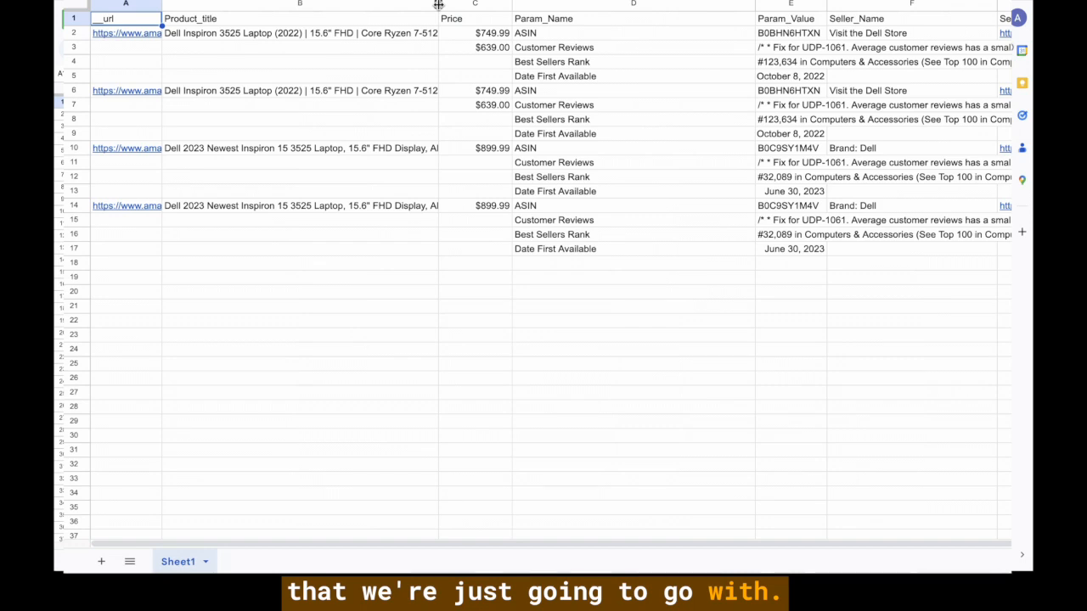
drag(438, 4, 293, 5)
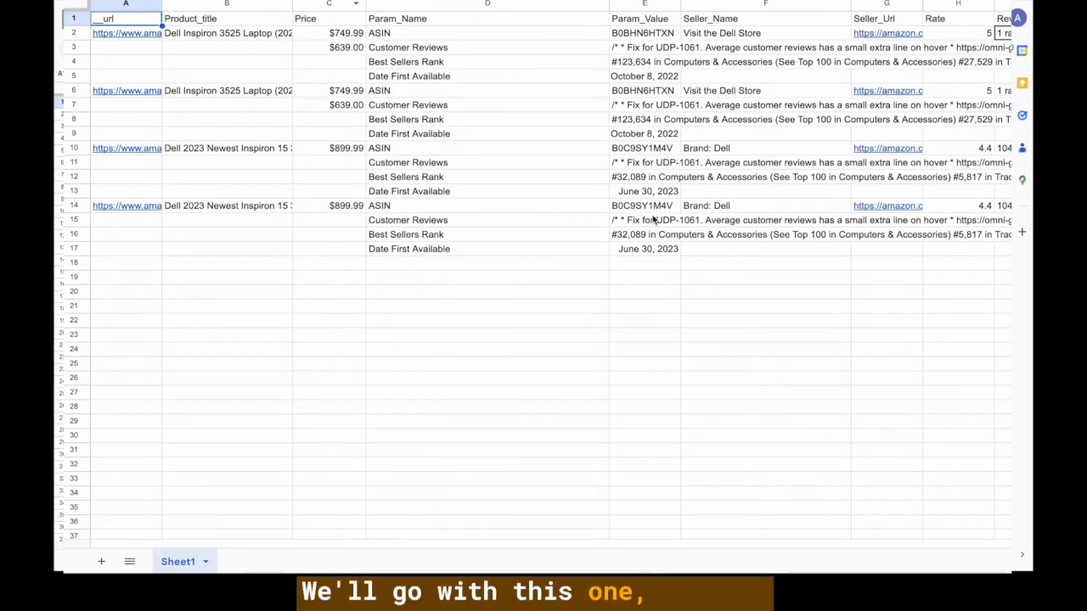
click(1008, 207)
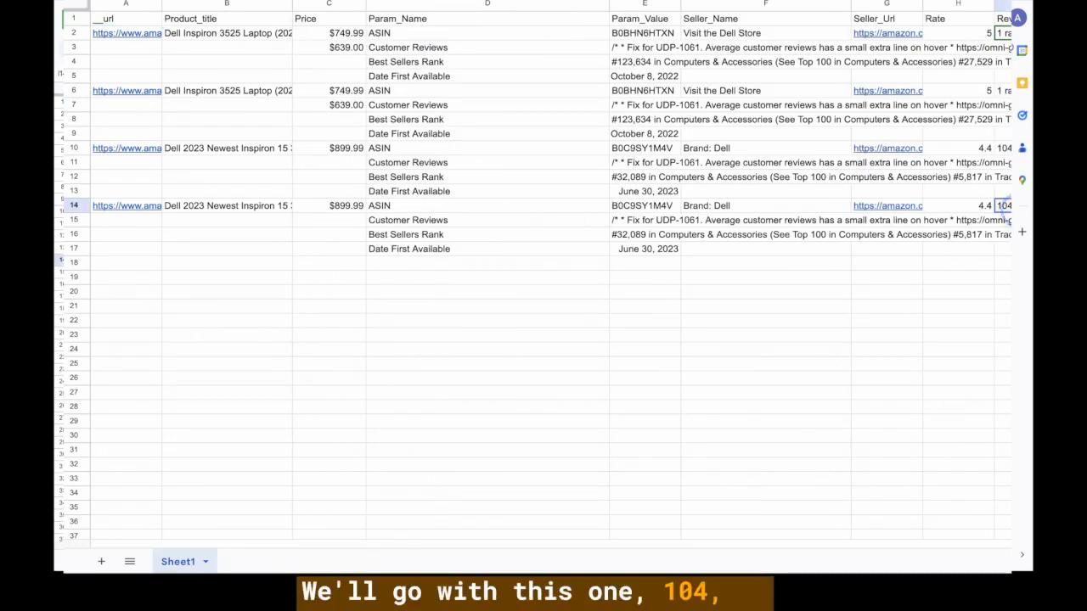
click(982, 206)
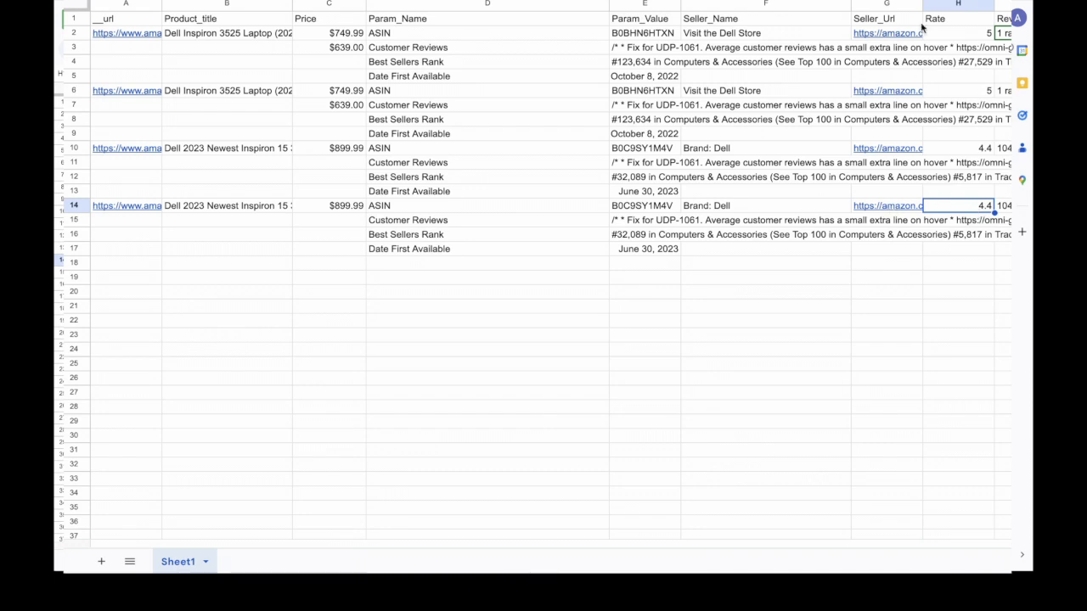
drag(922, 4, 1010, 3)
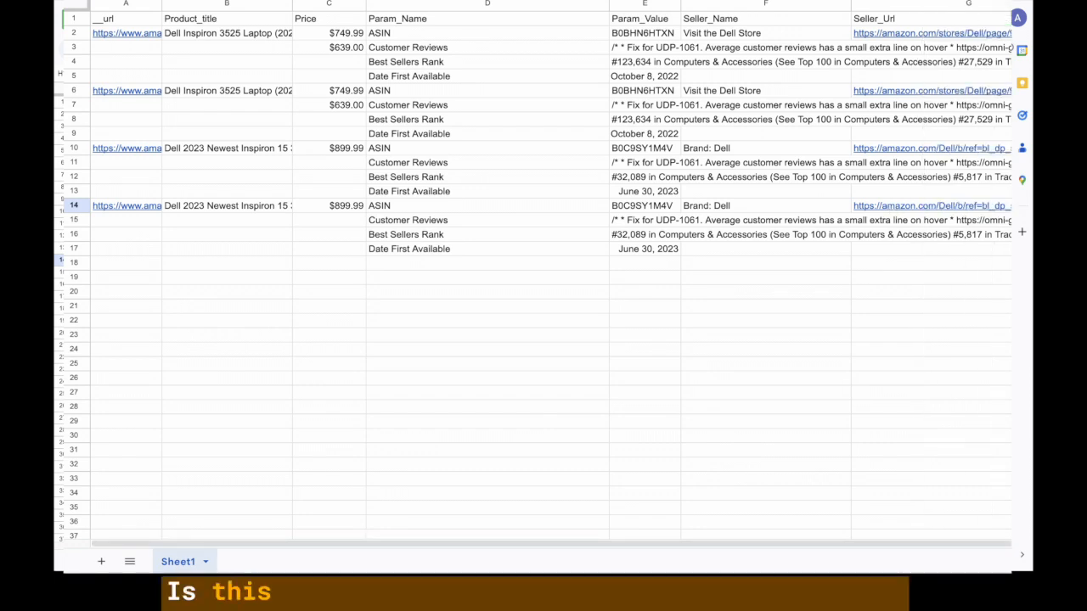
click(962, 206)
click(707, 208)
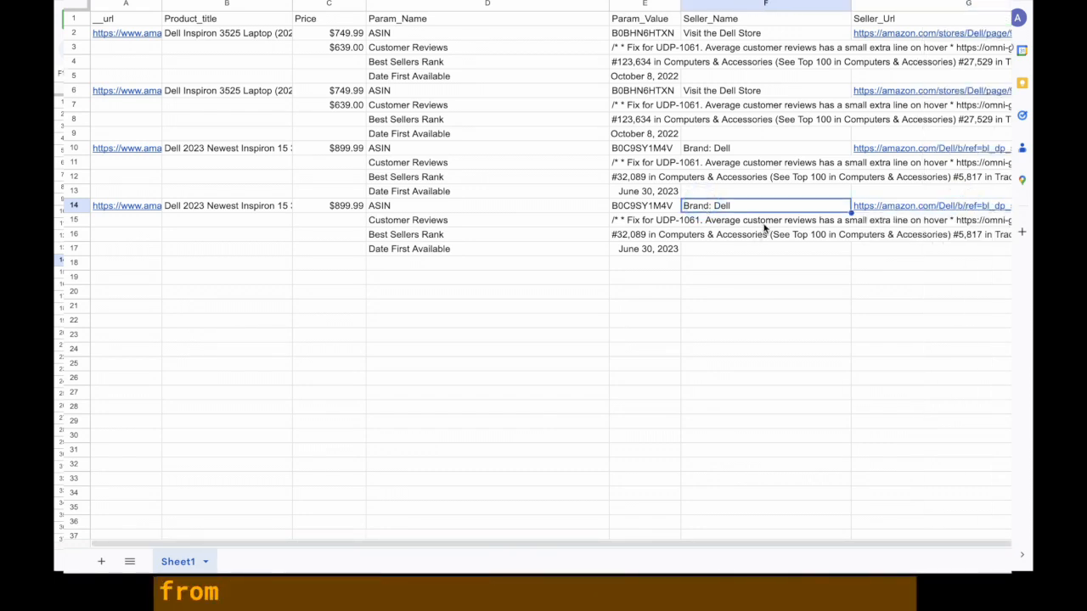
click(763, 223)
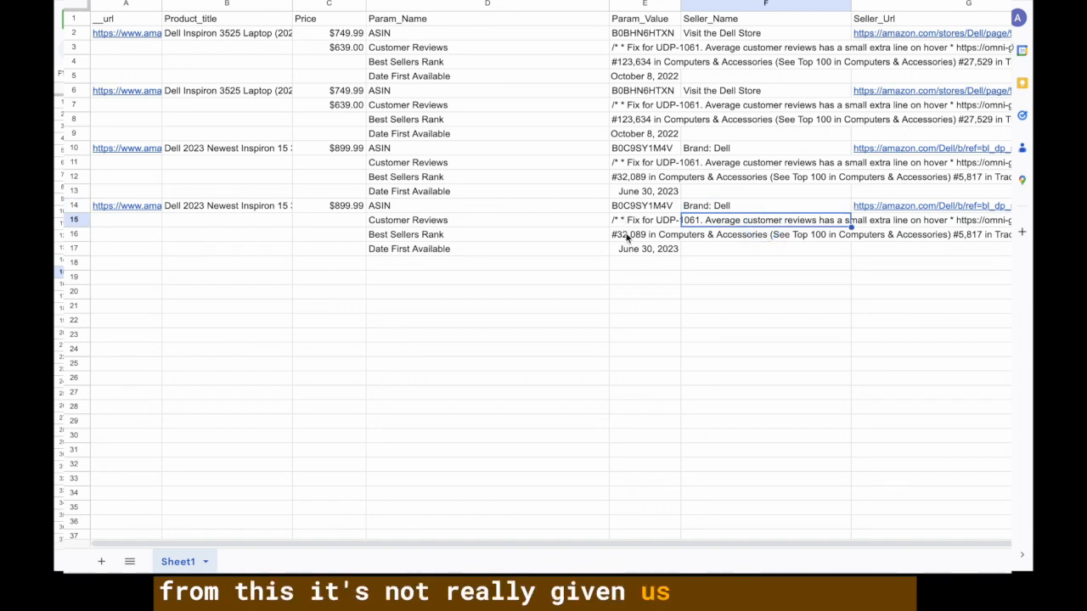
Copy the new laptop's ASIN B0C9SY1M4V from column E.
mouse_move(136, 206)
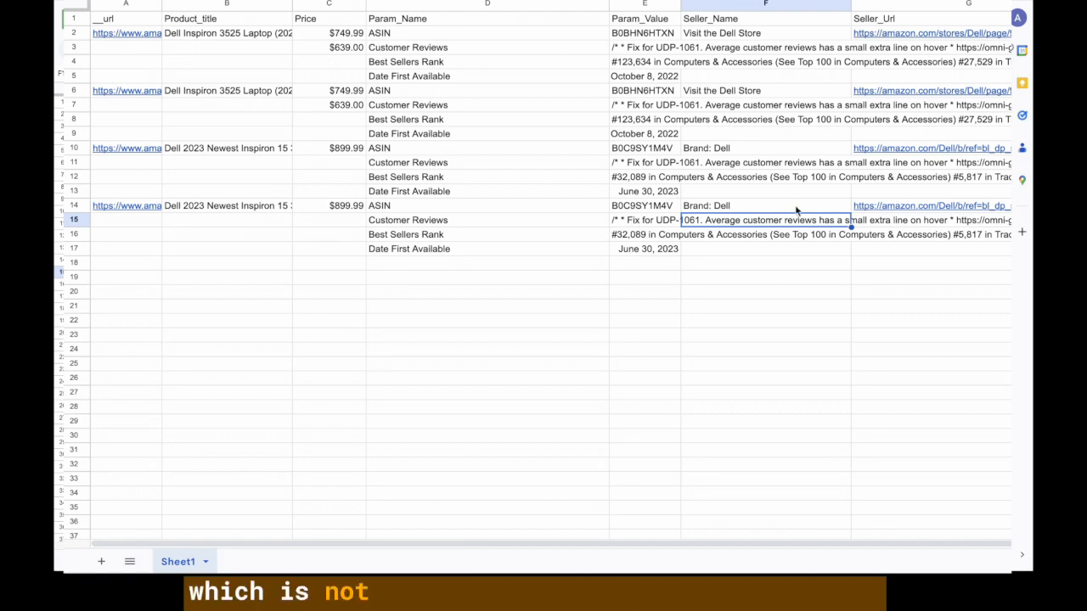
scroll(874, 248, right, 3)
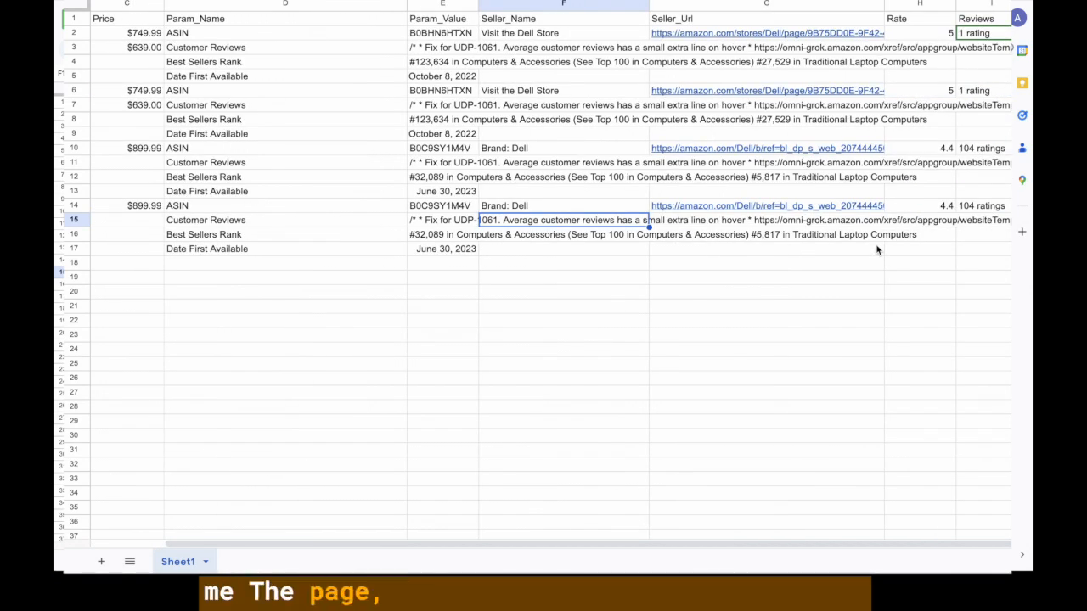
click(877, 250)
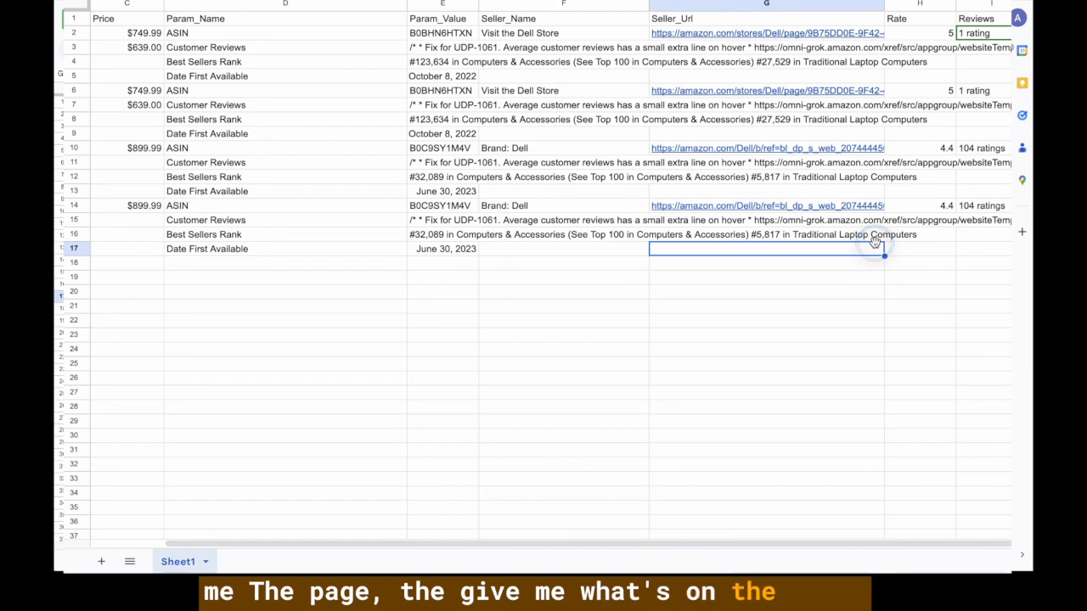
click(440, 206)
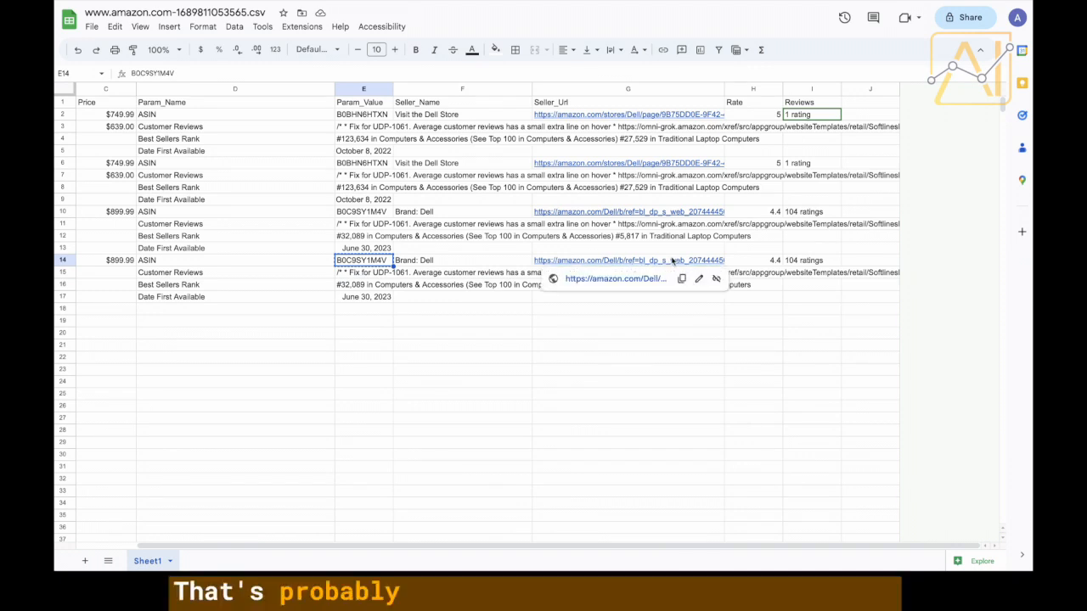
key(ctrl+c)
Select the rating, review count and raw customer reviews cells, bringing up text wrapping options.
click(814, 263)
drag(759, 259, 813, 264)
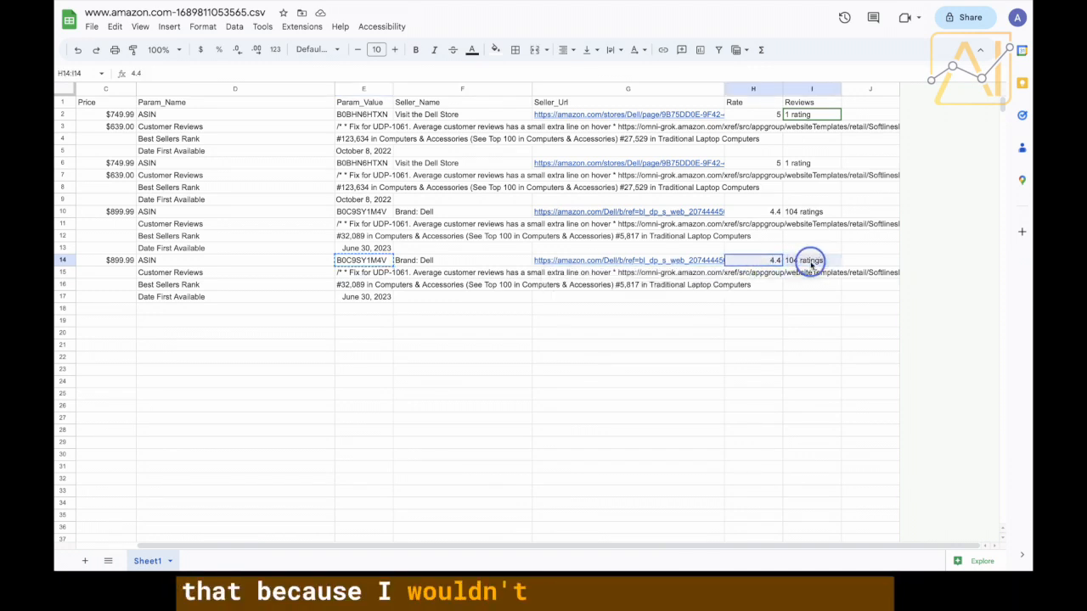
click(653, 275)
click(452, 274)
click(462, 308)
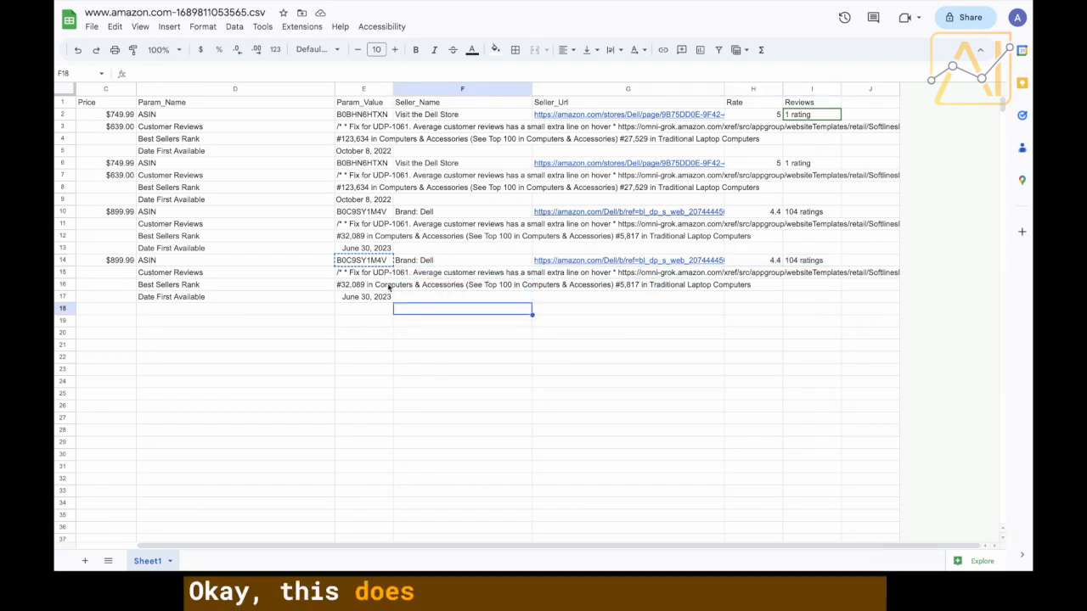
click(374, 274)
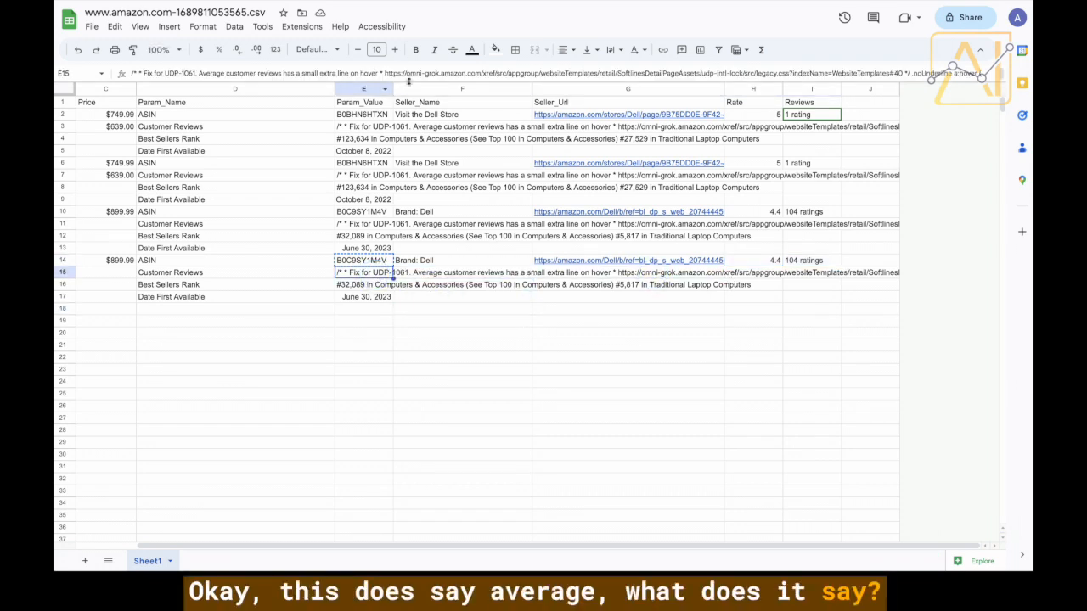
click(611, 50)
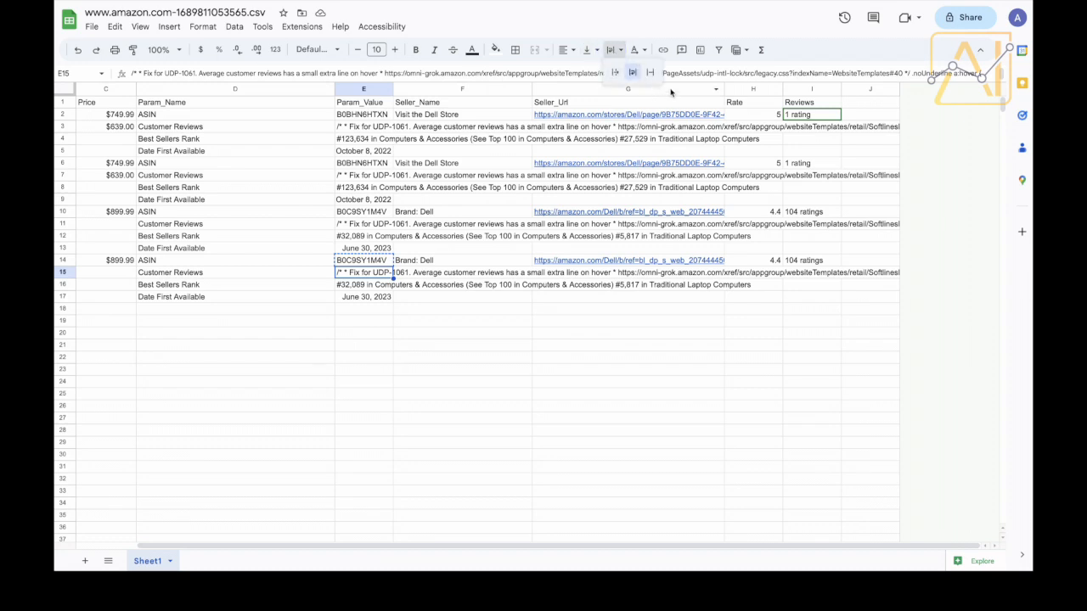
Wrap the customer reviews text, widen Param_Value, and check Best Sellers Rank and Date First Available.
click(632, 73)
drag(393, 88, 778, 94)
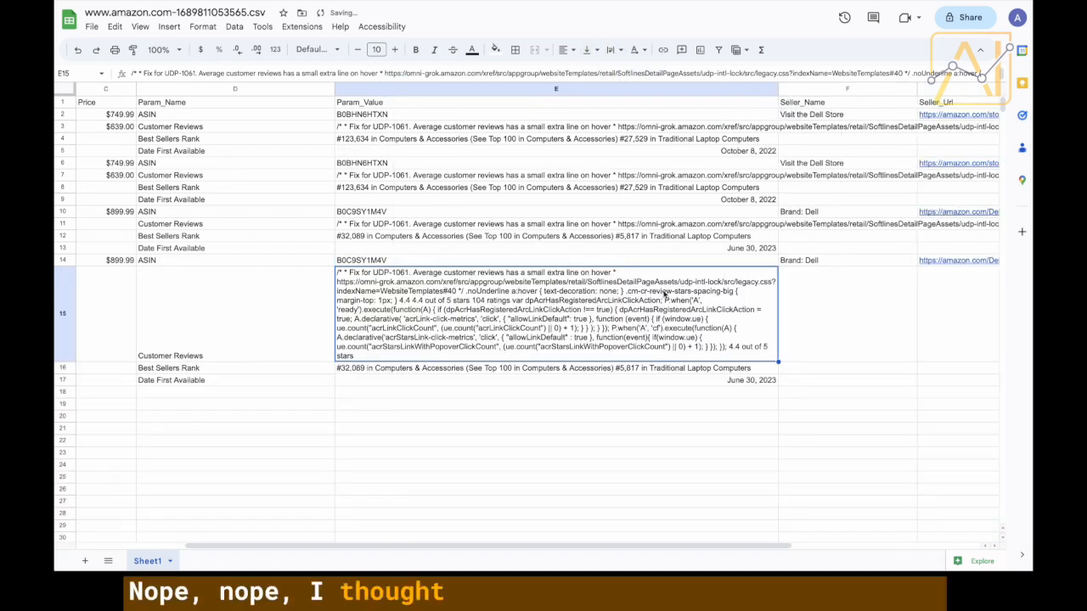
click(632, 238)
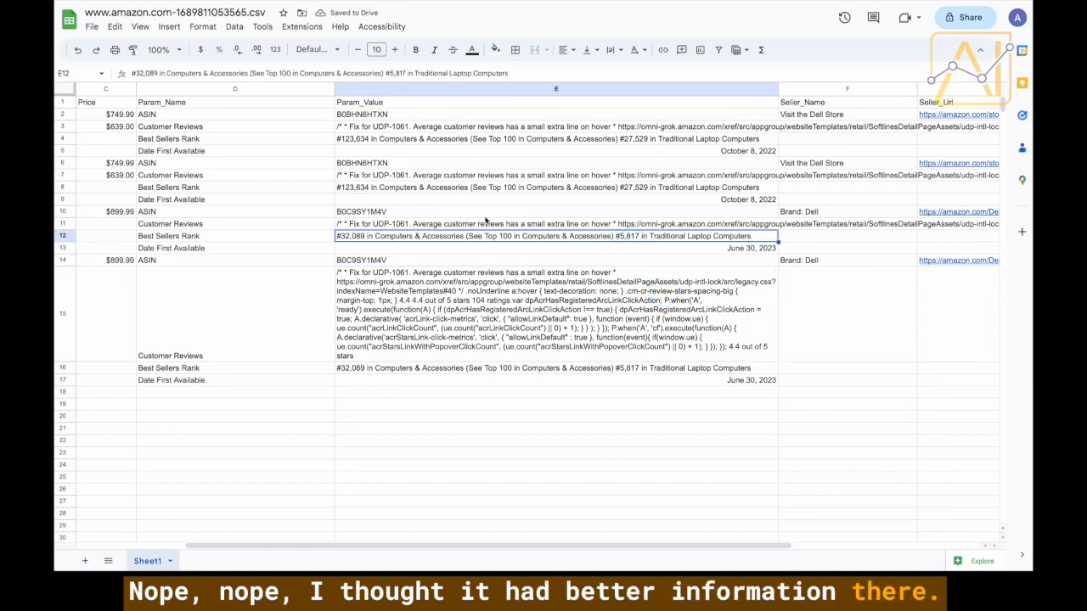
click(483, 225)
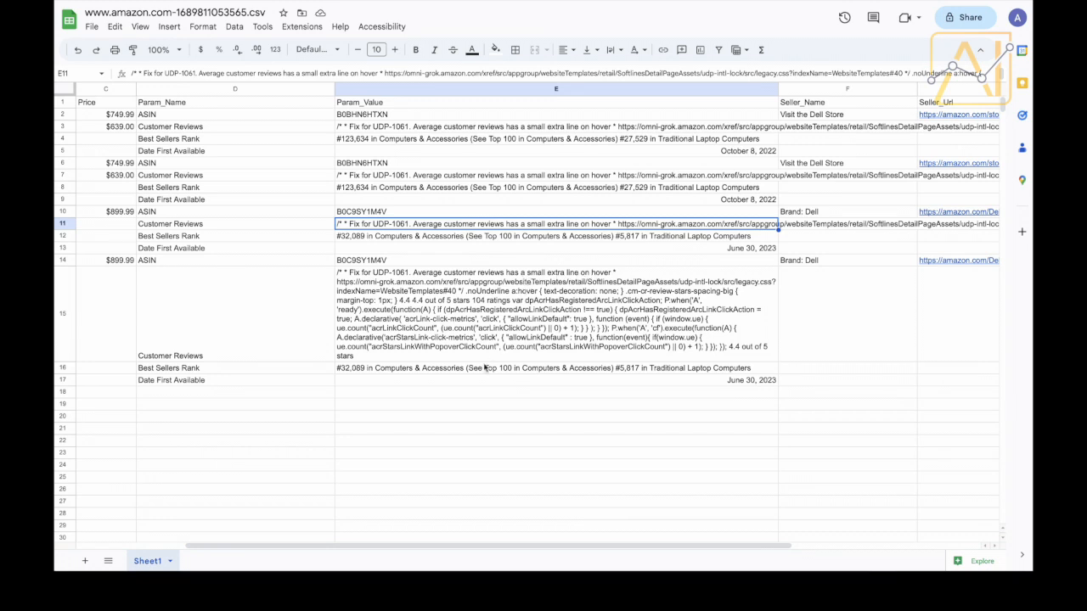
click(487, 380)
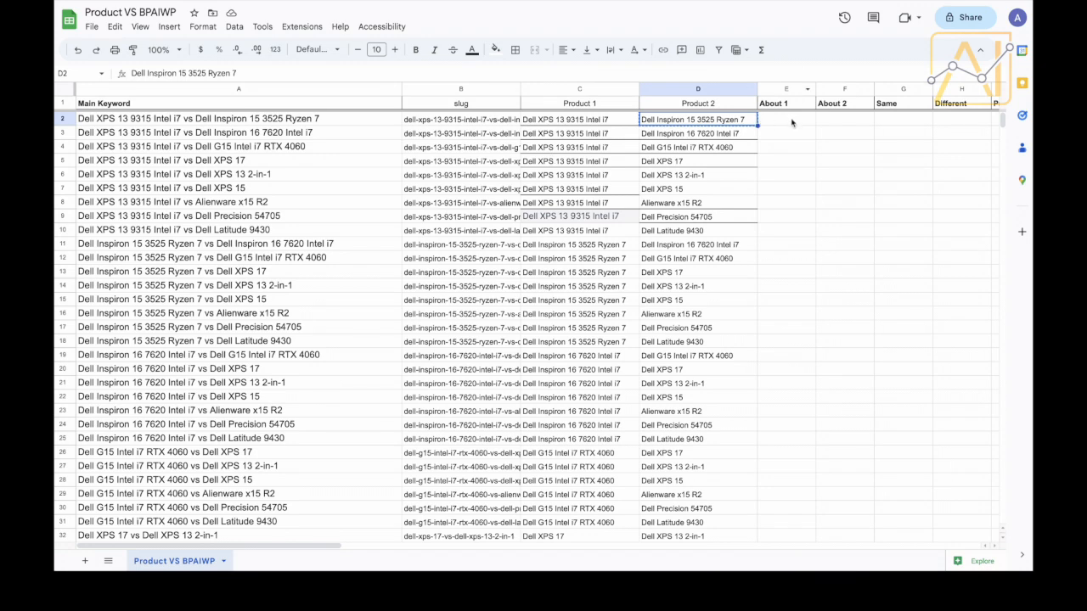
Duplicate the Product VS BPAIWP tab and select 'Copy of' in the new tab's name.
click(775, 90)
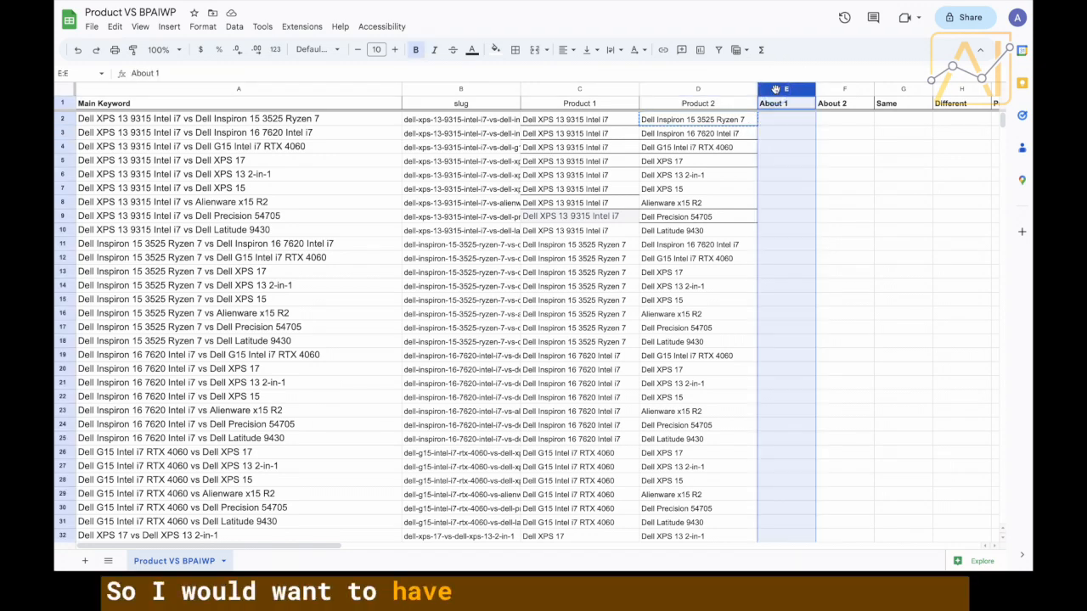
right_click(776, 90)
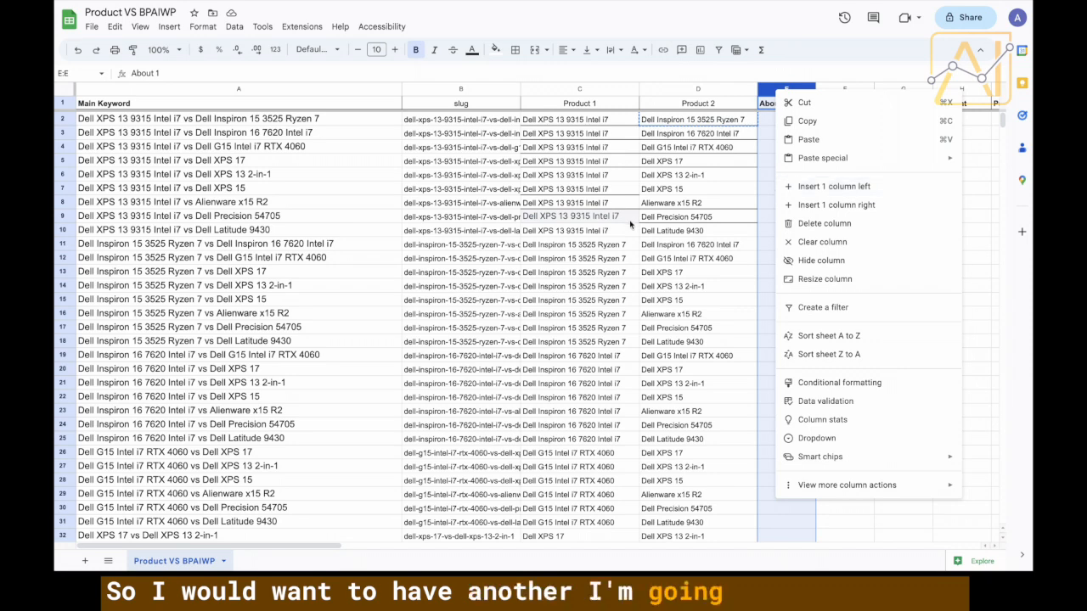
click(203, 563)
right_click(194, 564)
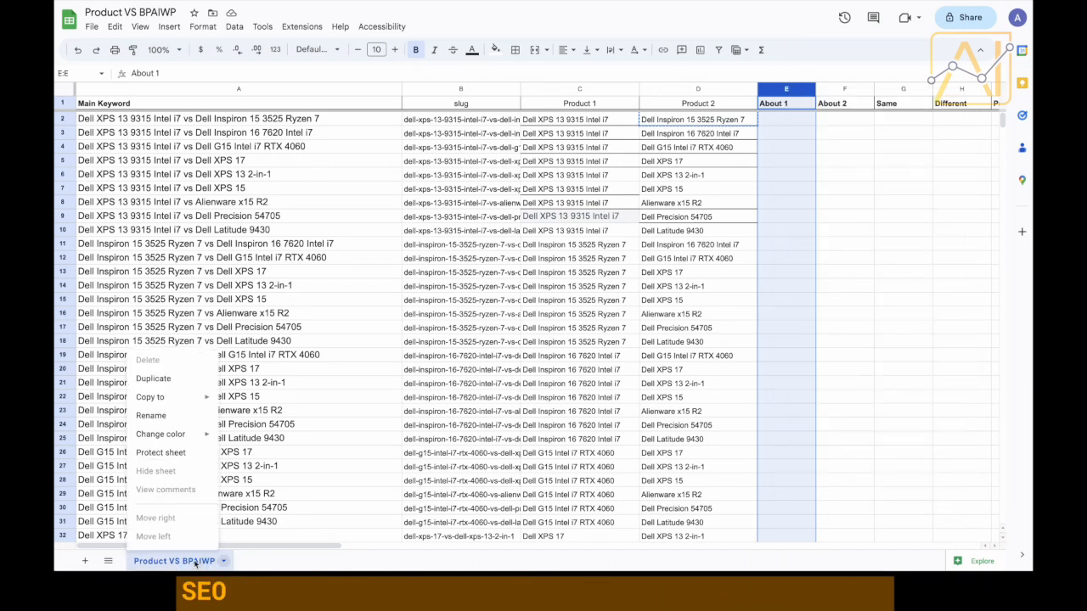
click(155, 379)
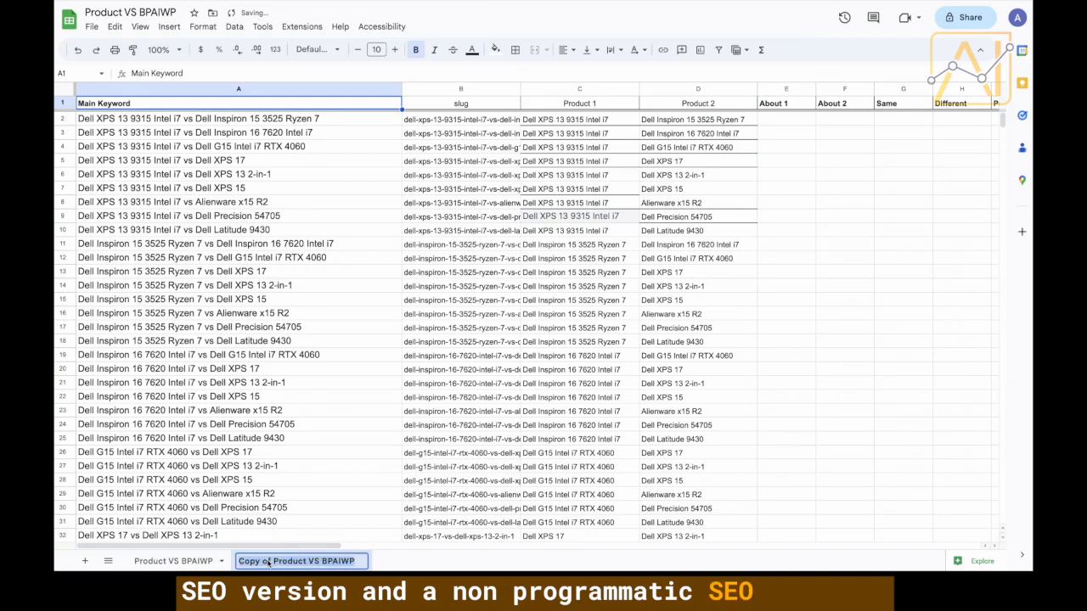
double_click(267, 562)
drag(269, 564, 234, 563)
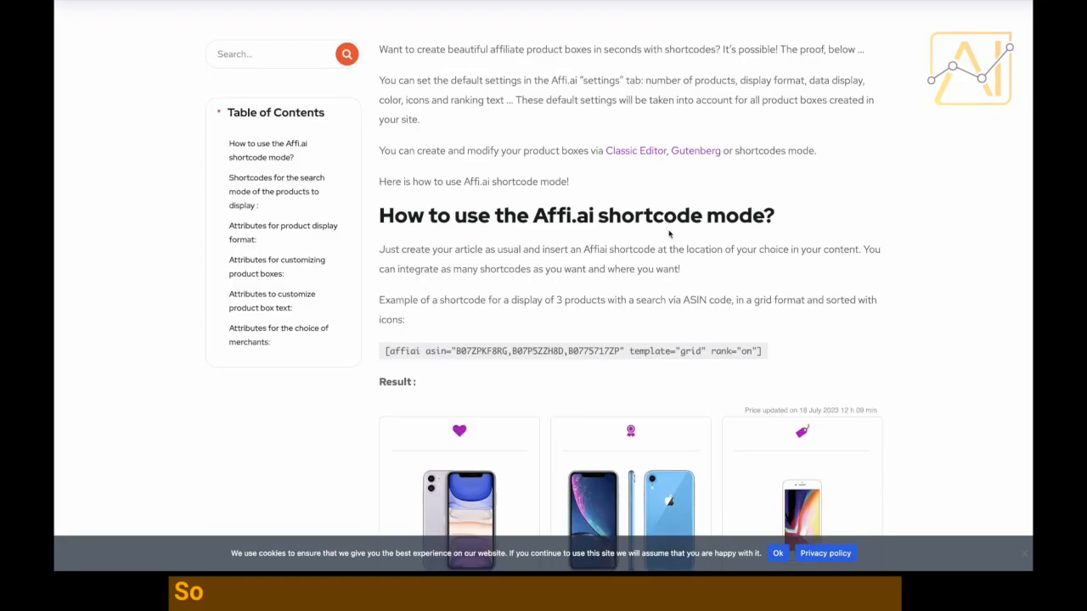
Scroll the Affi.ai docs to the shortcode-mode three-product ASIN grid example and its result.
scroll(669, 234, down, 3)
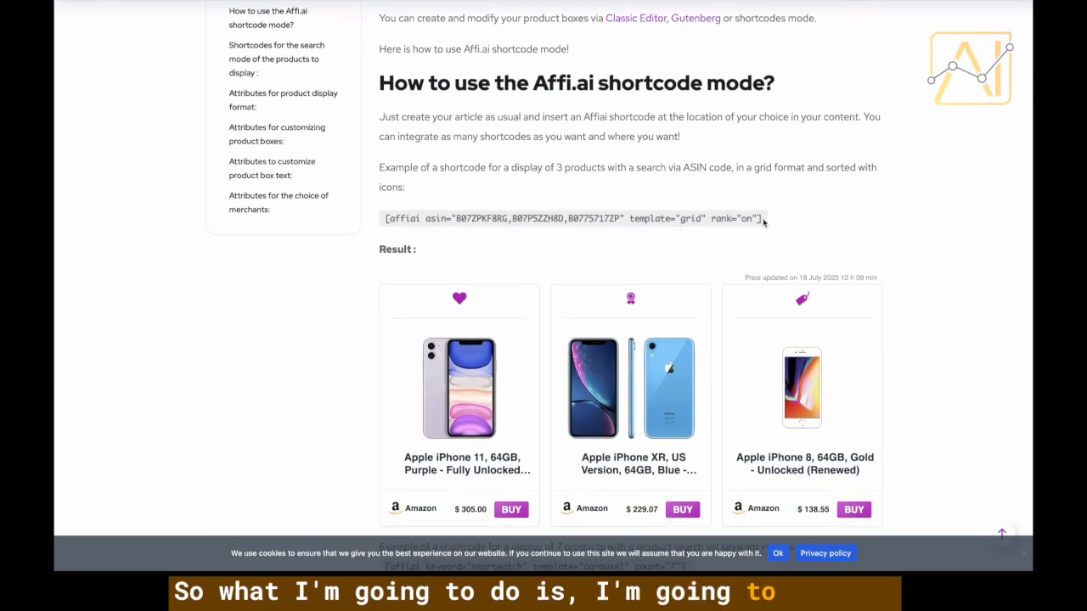
scroll(764, 222, down, 5)
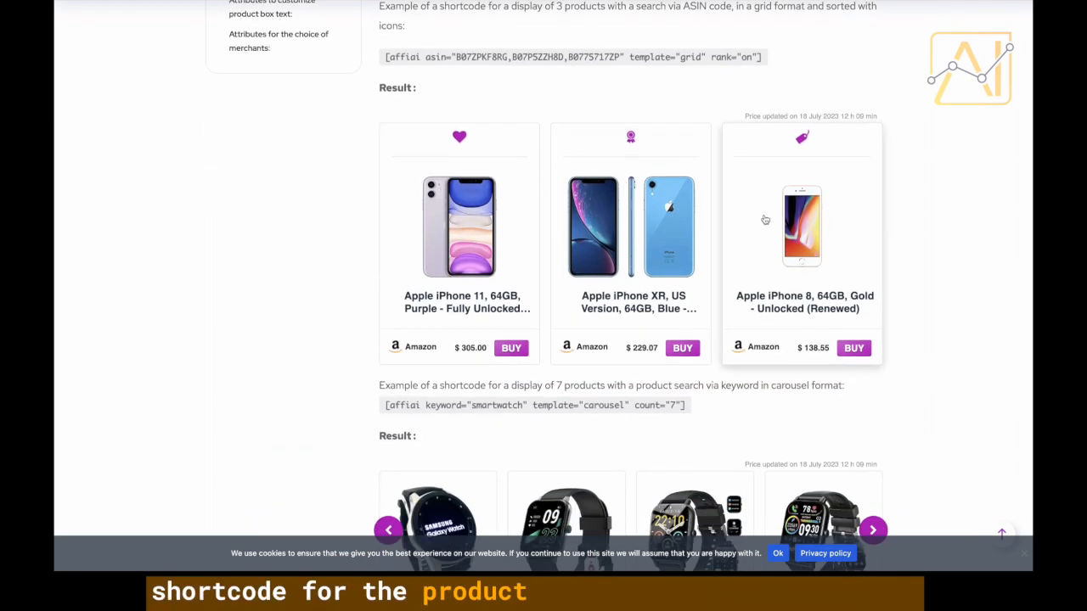
scroll(765, 220, up, 1)
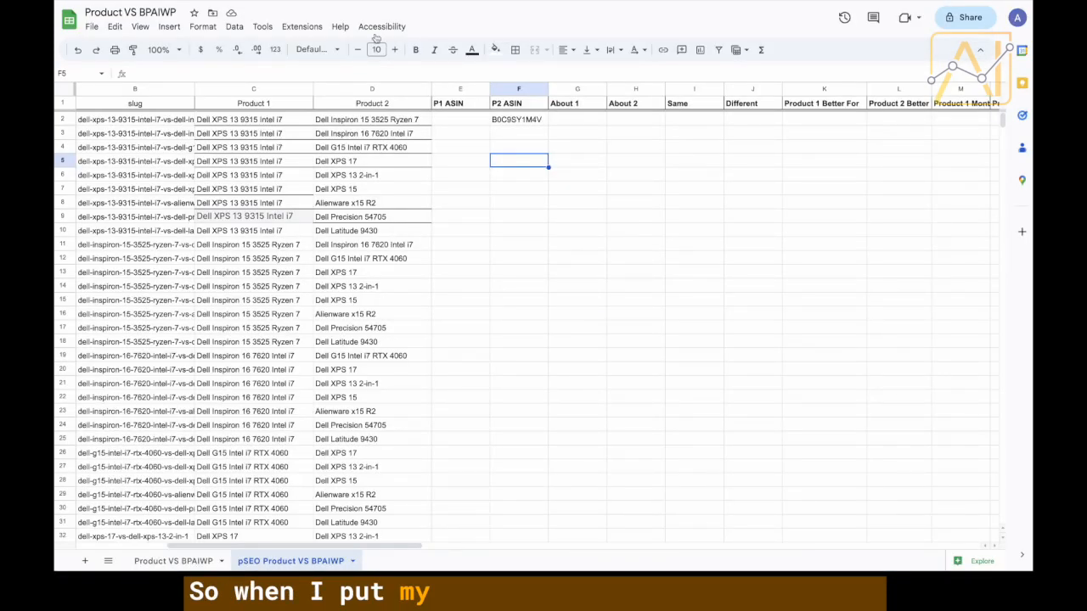
click(274, 104)
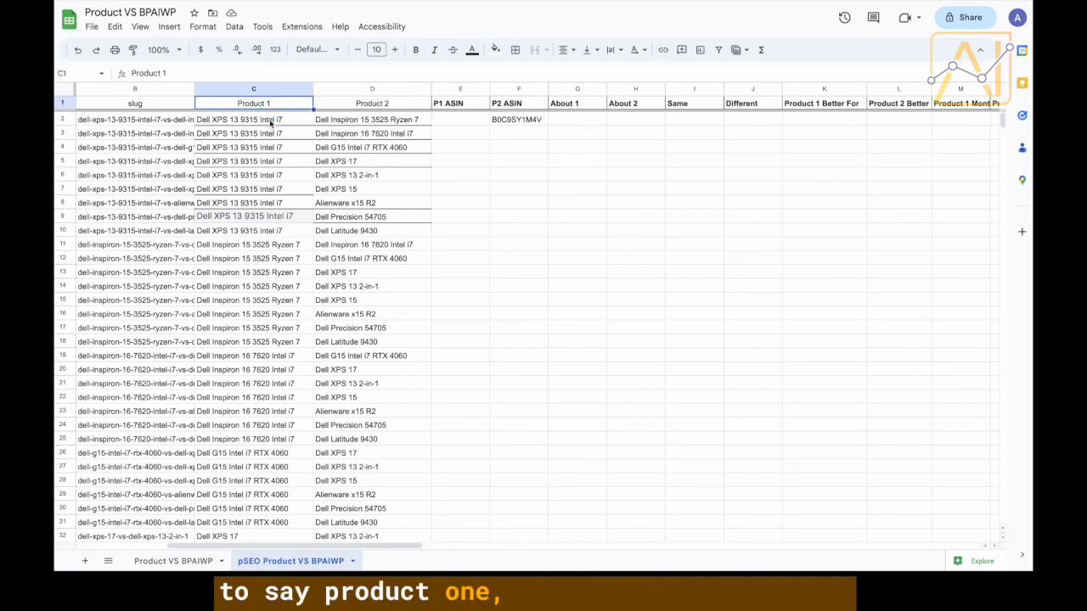
click(268, 120)
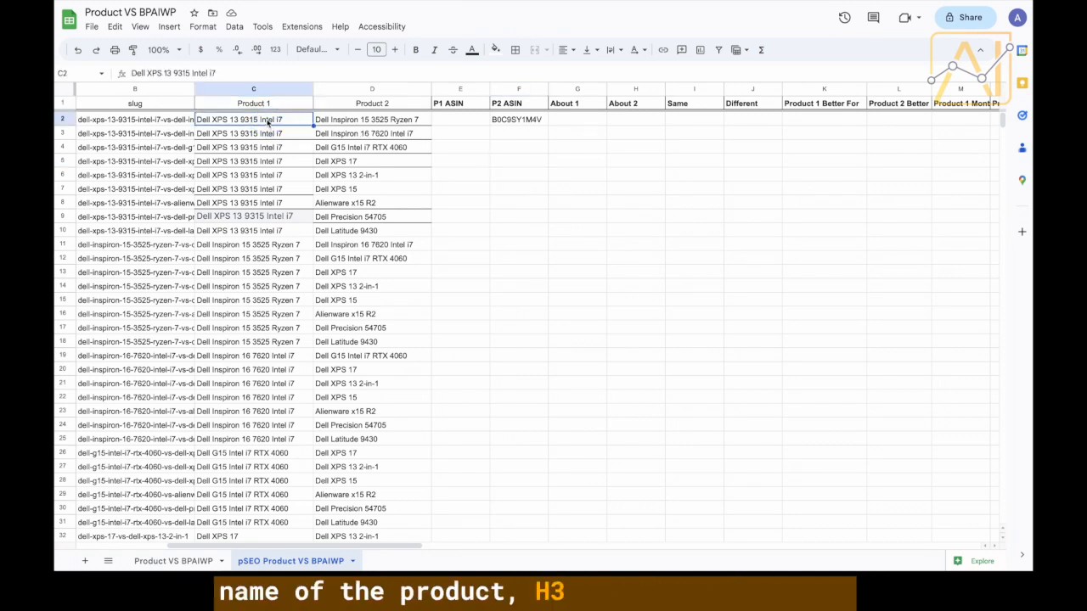
click(575, 104)
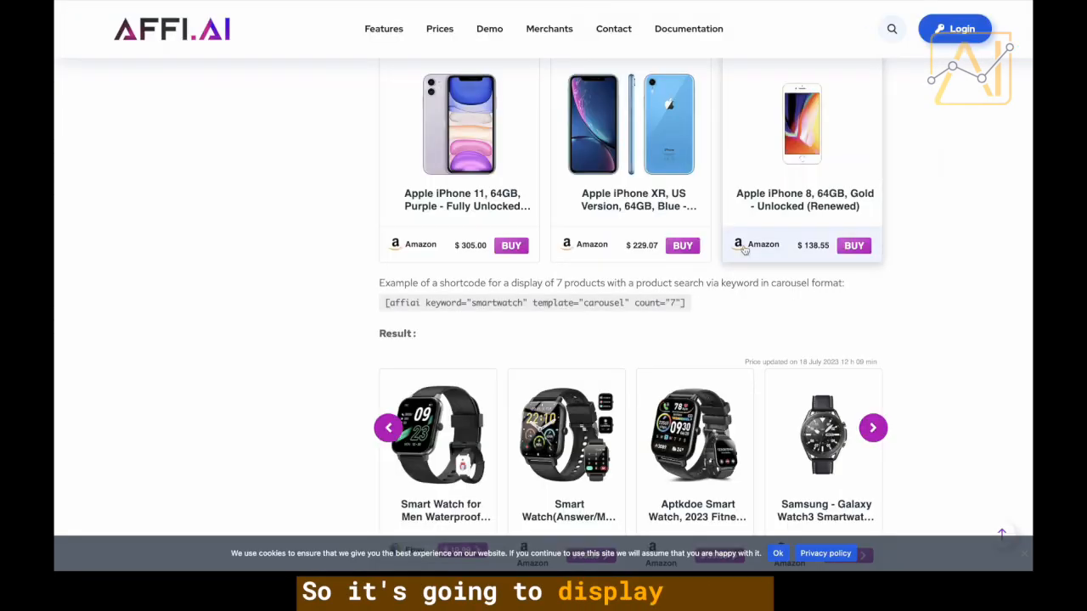
Browse the Affi.ai docs and highlight the box shortcode's example ASIN and its [affiai opening.
scroll(744, 251, down, 3)
scroll(745, 250, down, 8)
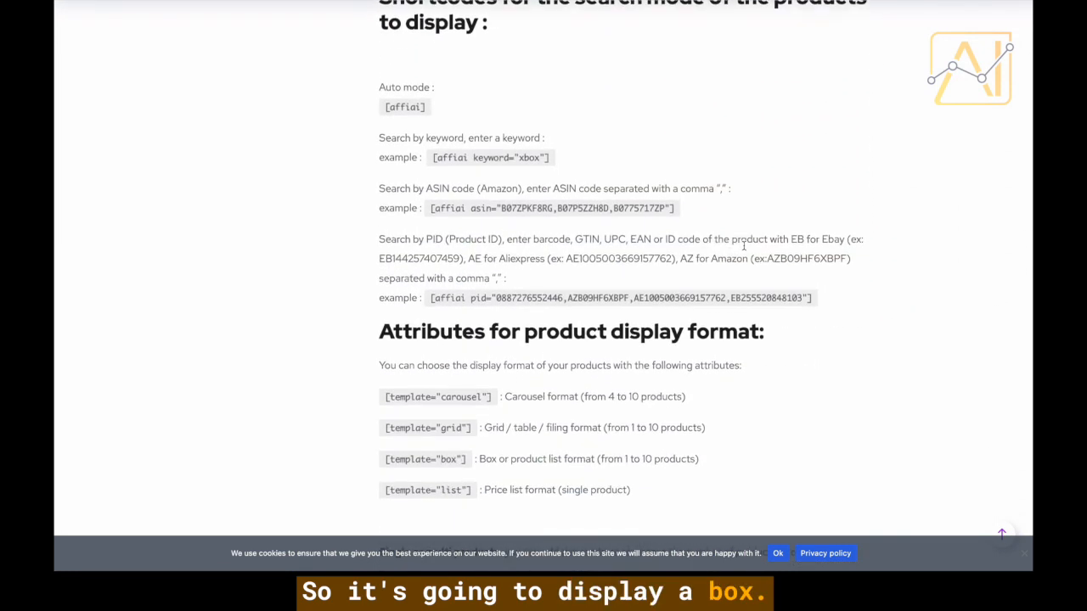
scroll(745, 250, down, 6)
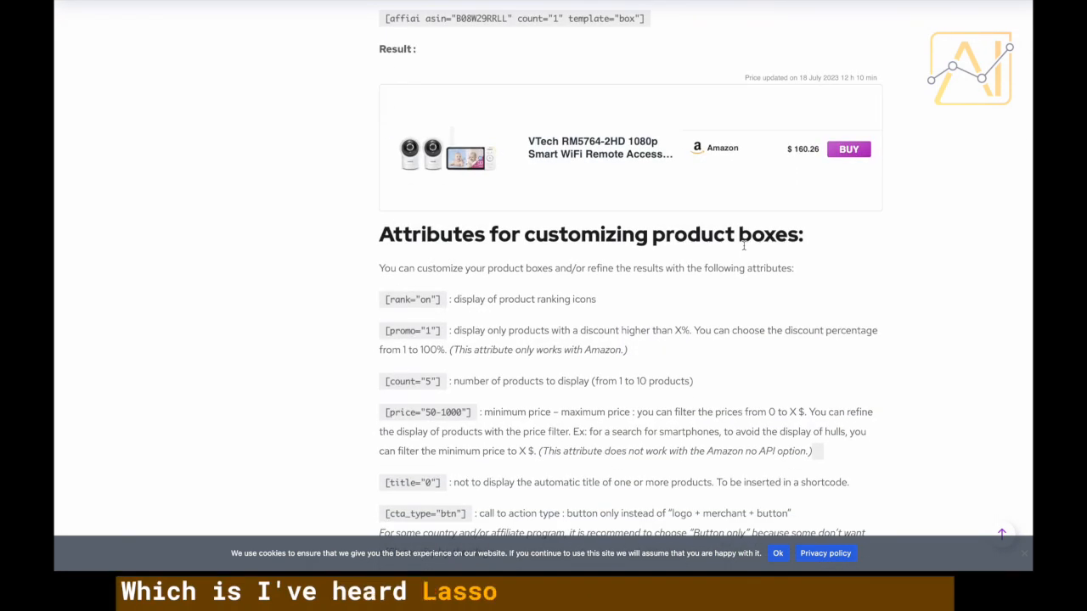
scroll(744, 248, up, 1)
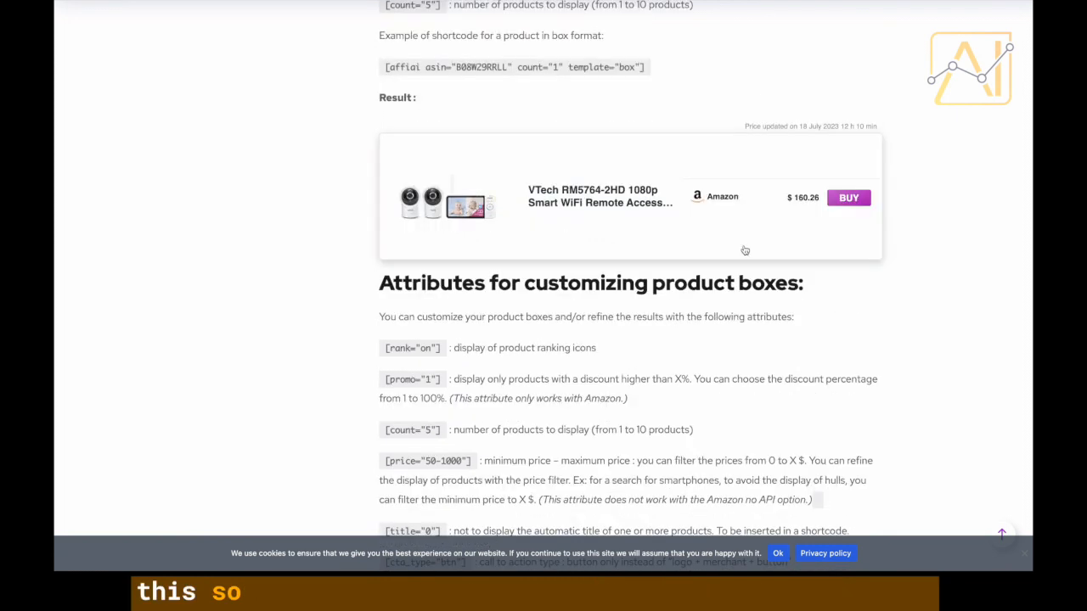
scroll(422, 370, up, 1)
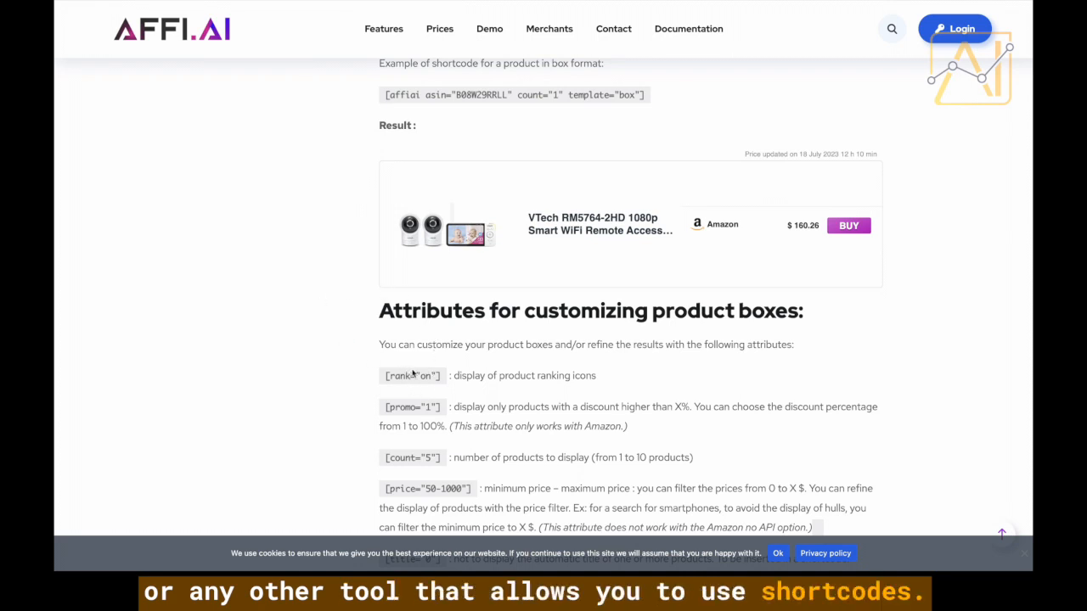
scroll(413, 374, up, 1)
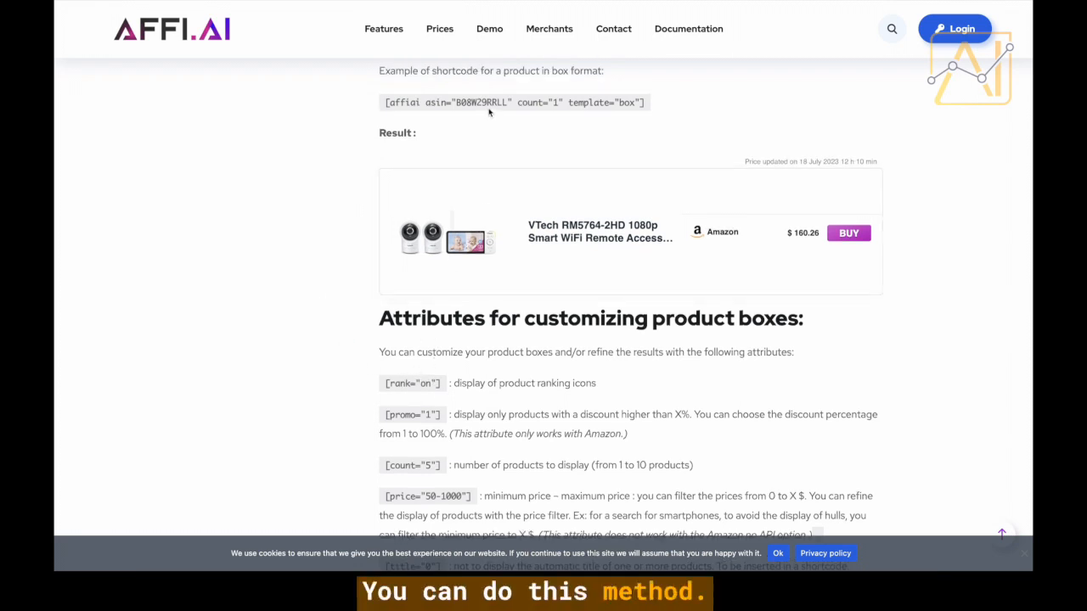
drag(506, 102, 483, 102)
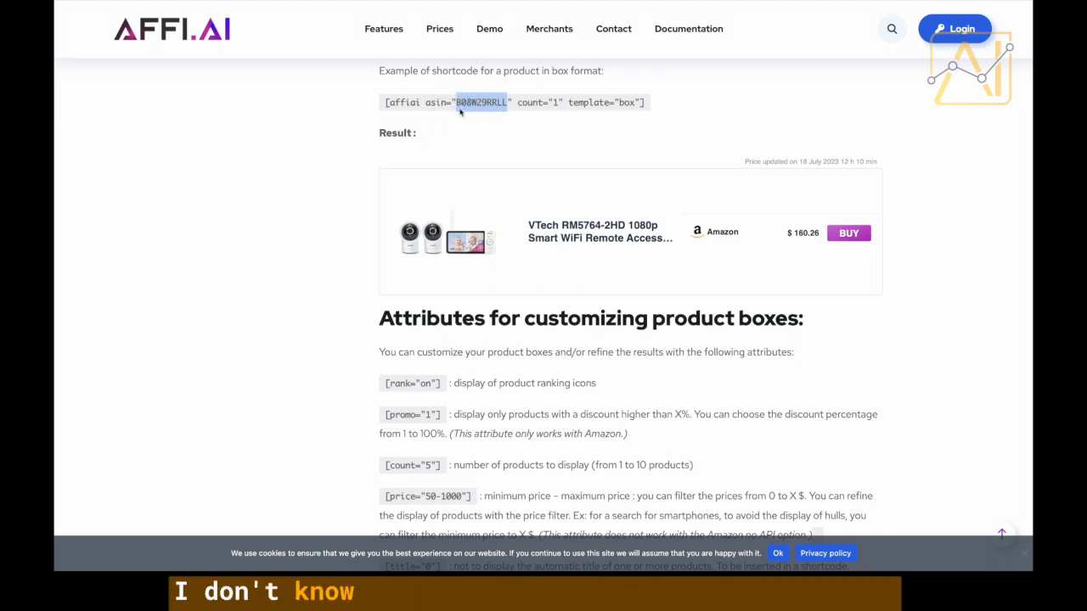
scroll(460, 111, up, 1)
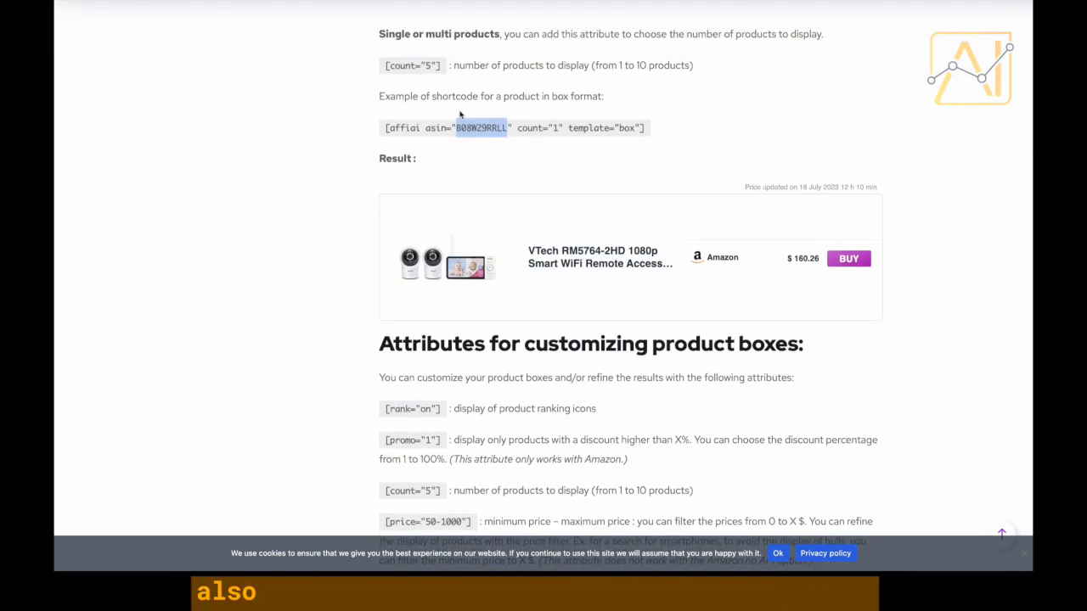
scroll(459, 116, up, 1)
drag(425, 171, 504, 170)
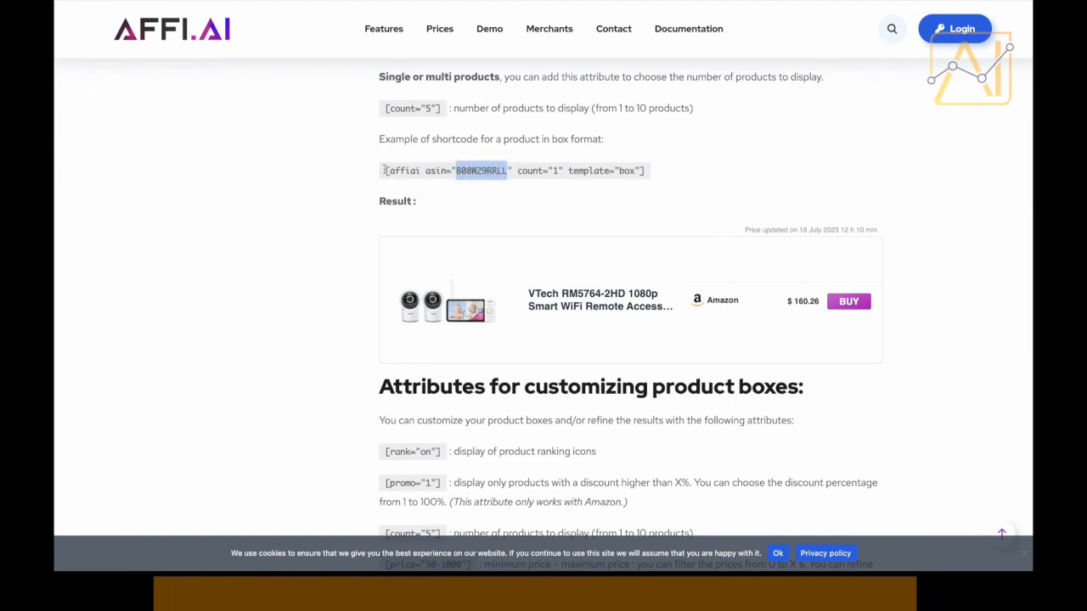
drag(386, 171, 417, 174)
Compare the keyword and ASIN search examples, then select the box shortcode [affiai asin="B08W29RRLL" count="1" template="box"].
scroll(418, 176, down, 1)
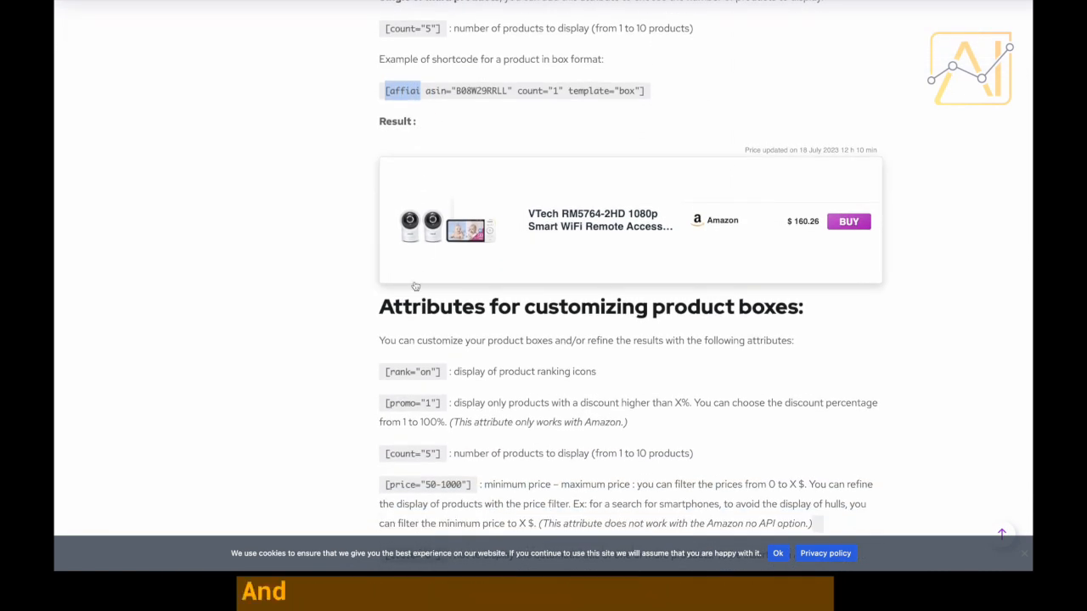
scroll(414, 284, up, 4)
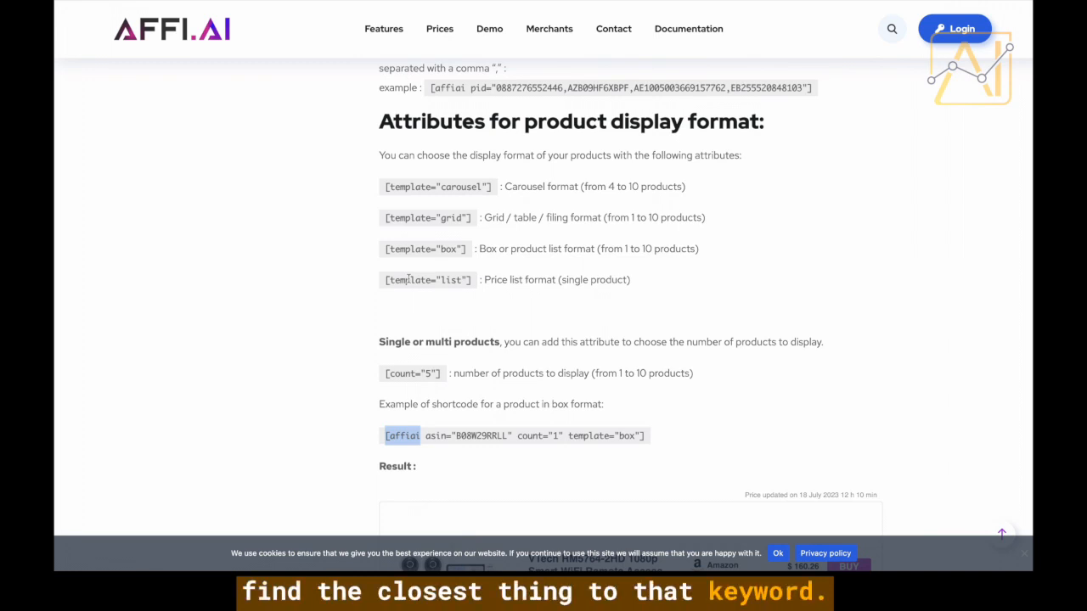
scroll(573, 129, up, 1)
scroll(570, 131, down, 5)
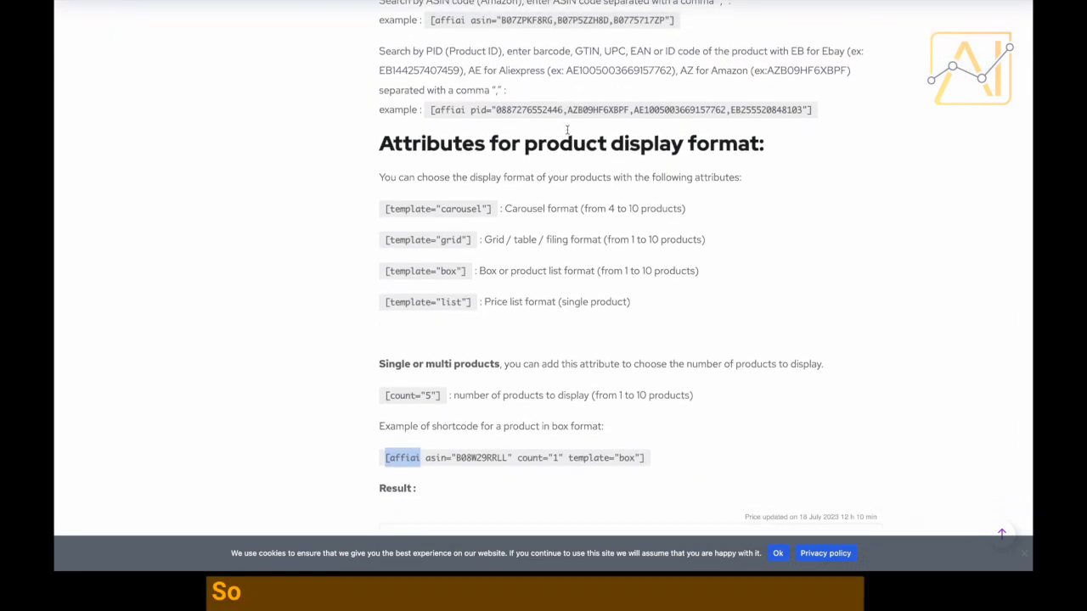
scroll(568, 134, down, 7)
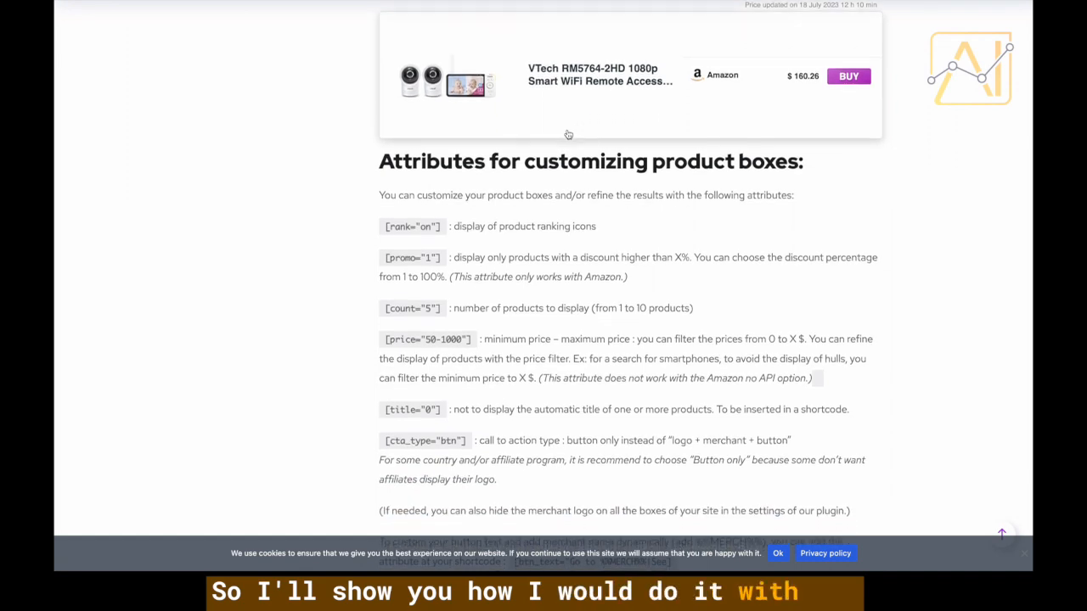
scroll(568, 129, down, 2)
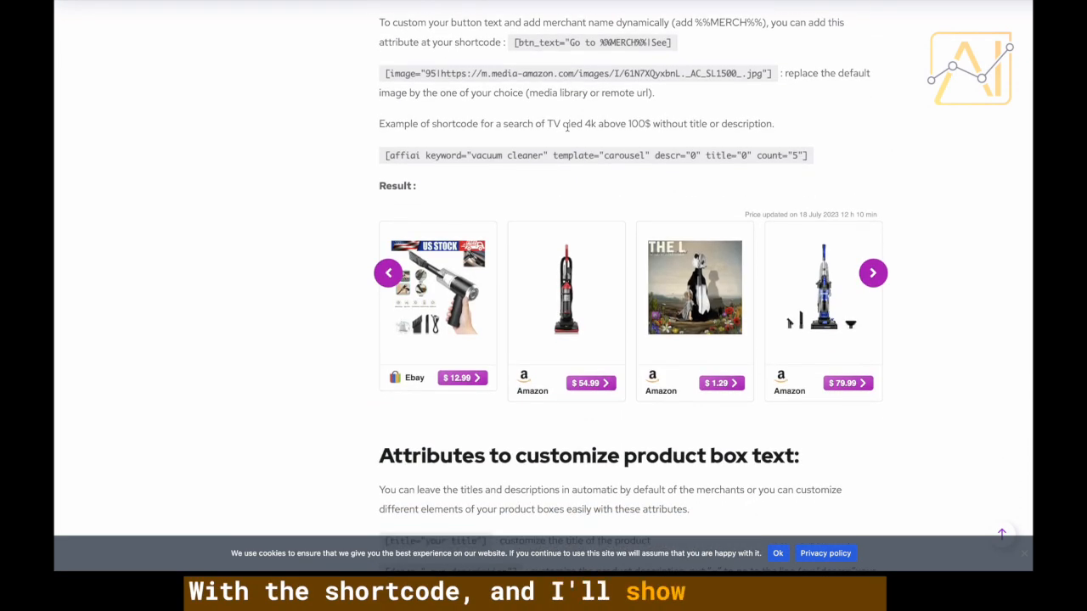
scroll(568, 131, down, 2)
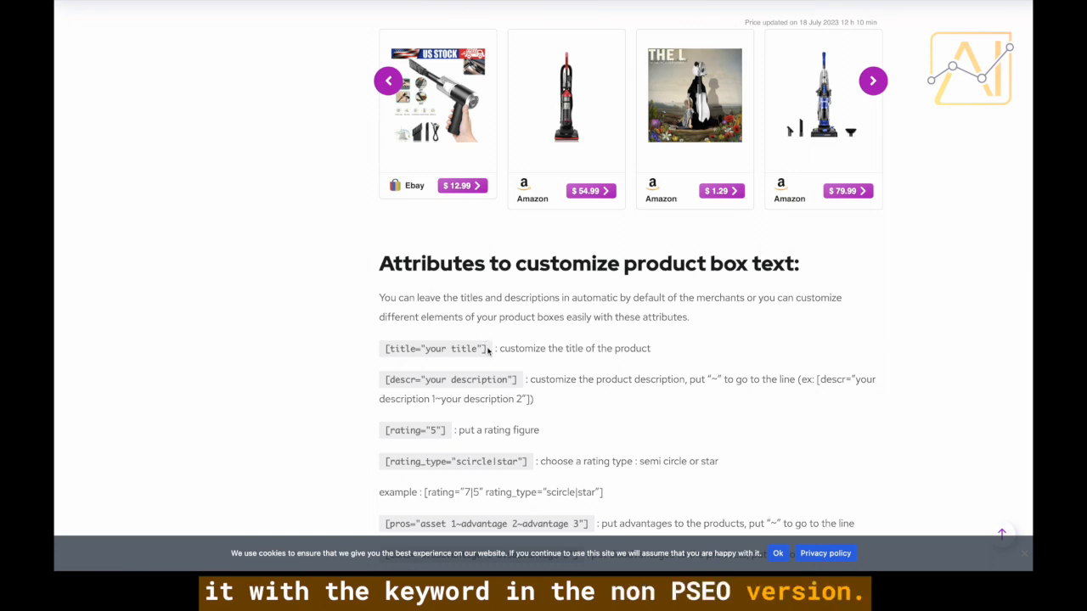
scroll(488, 351, up, 10)
scroll(488, 351, down, 1)
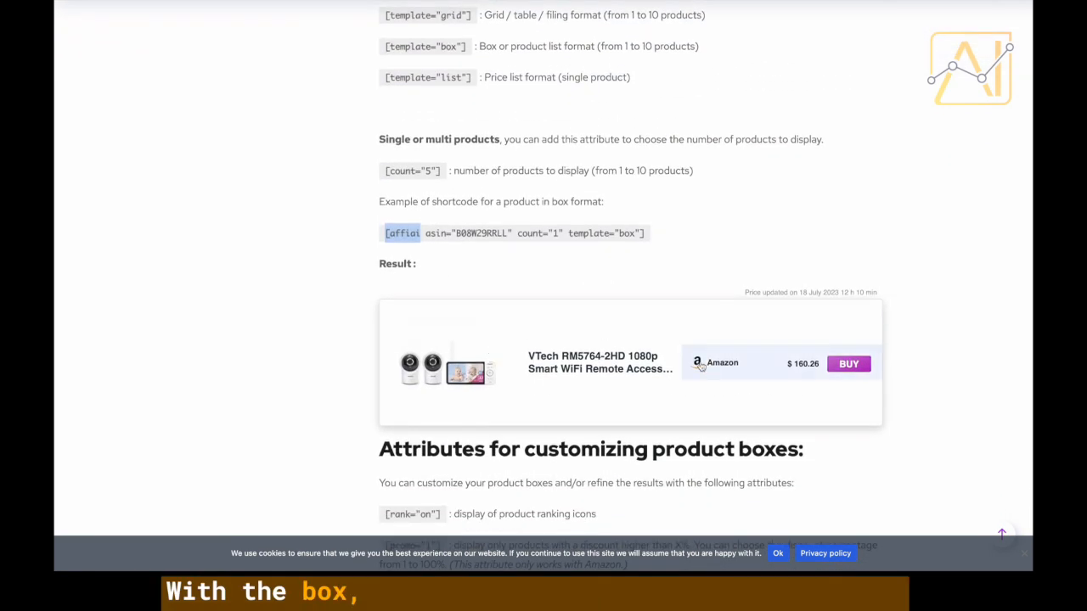
scroll(491, 368, up, 1)
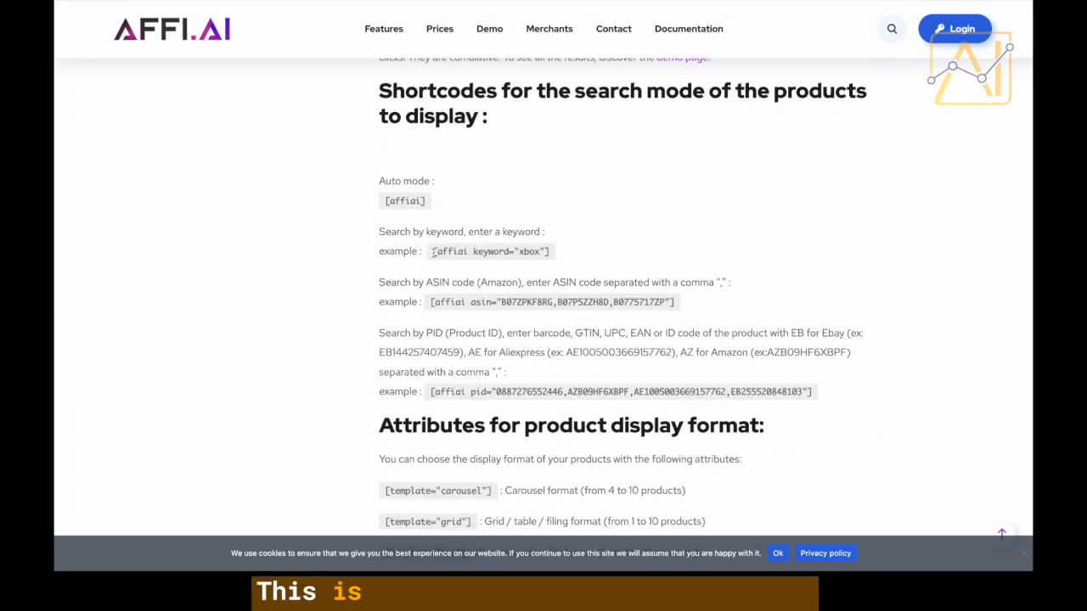
drag(433, 251, 556, 254)
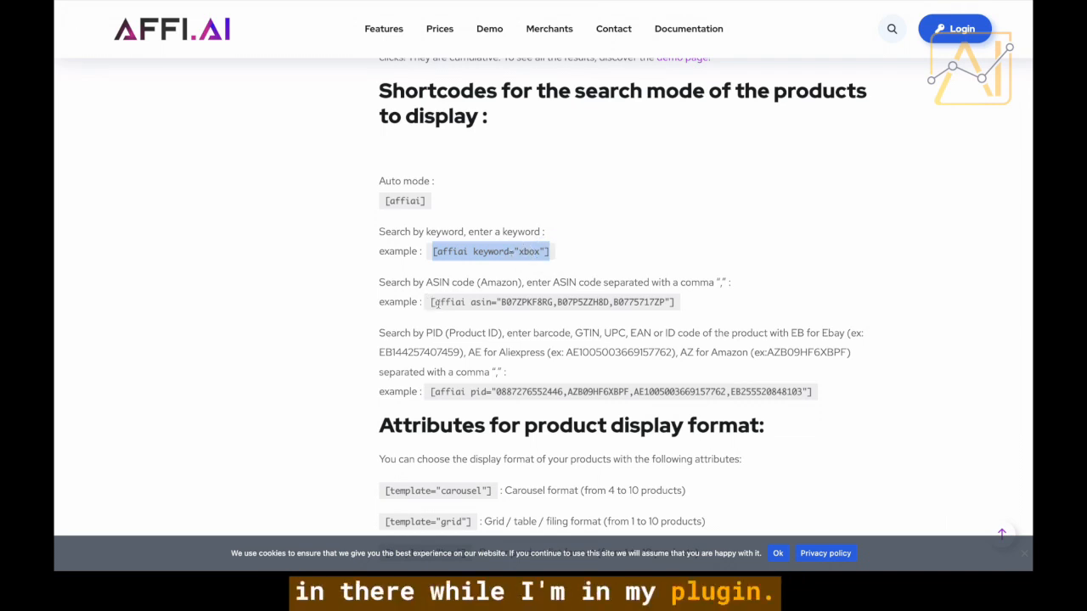
click(418, 301)
drag(429, 303, 506, 299)
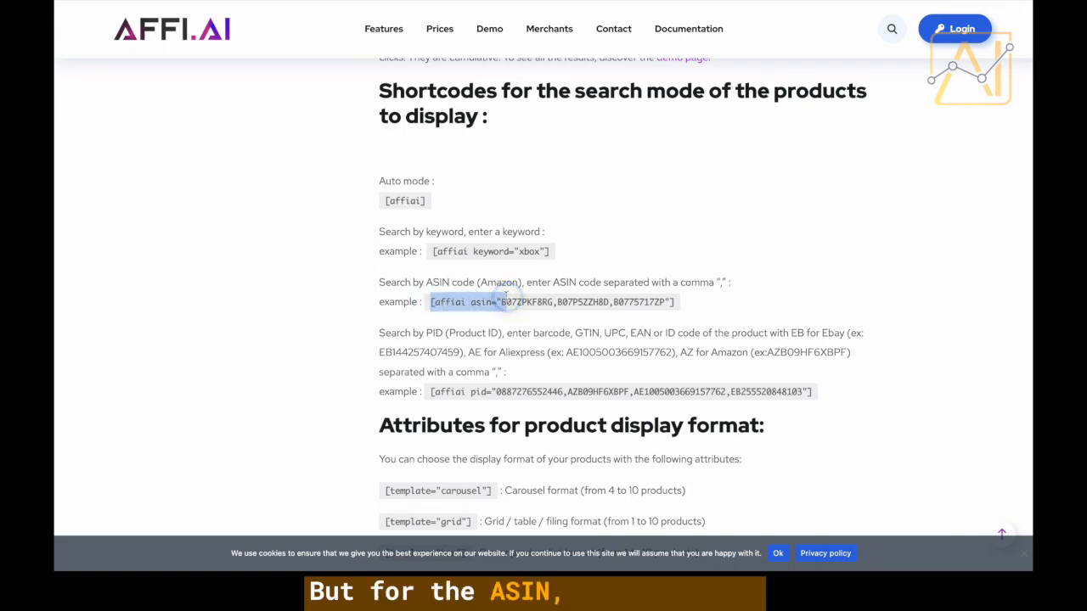
scroll(506, 297, up, 2)
scroll(507, 297, down, 5)
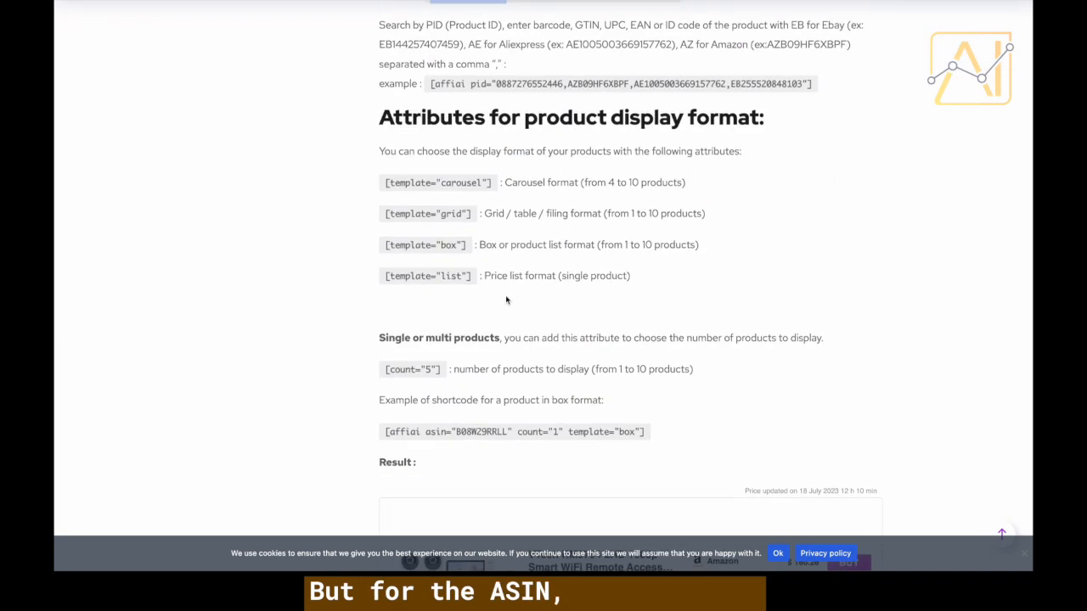
scroll(506, 300, down, 3)
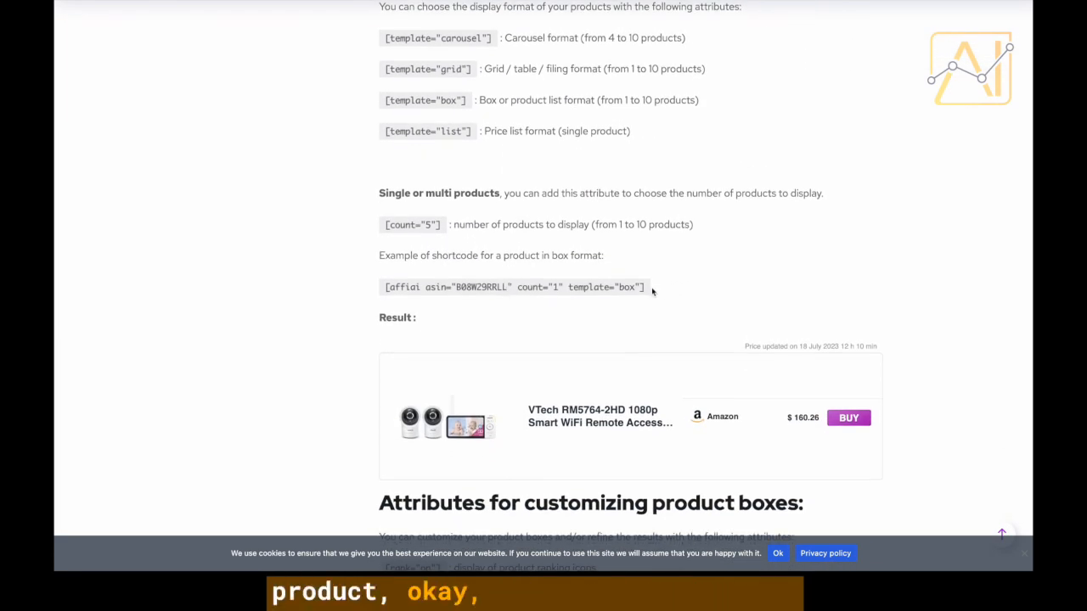
drag(650, 289, 385, 287)
key(ctrl+c)
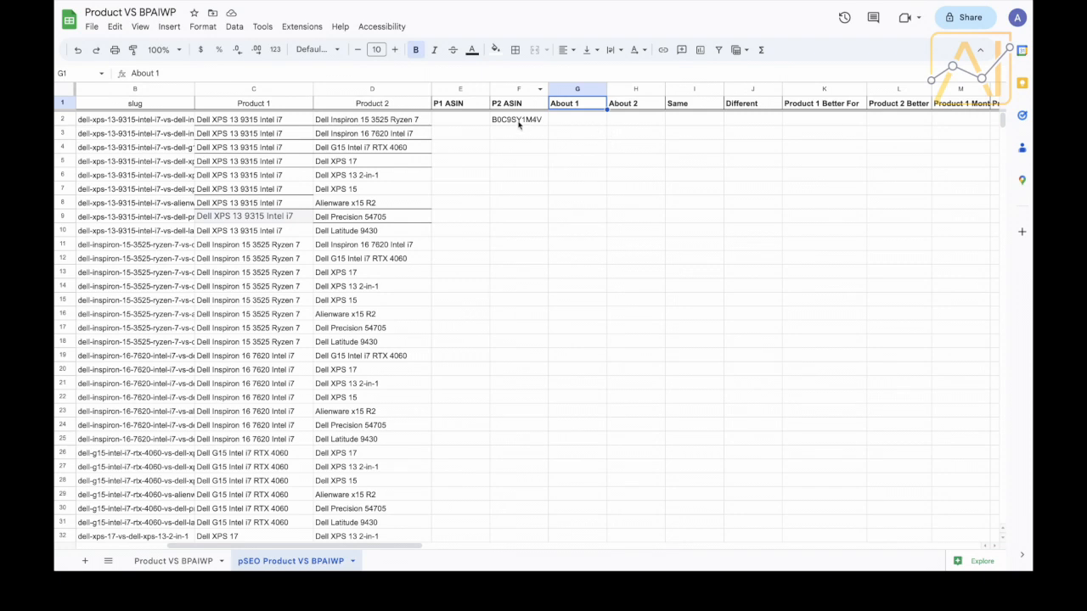
Paste the box shortcode into F2 and replace B08W29RRLL with the row's ASIN B0C9SY1M4V.
click(519, 121)
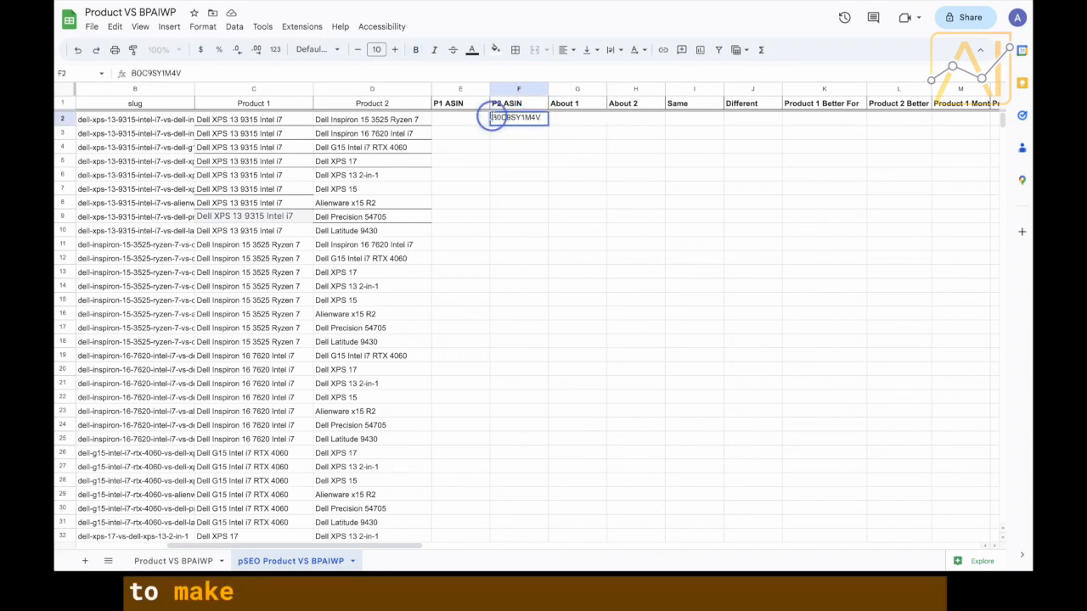
double_click(491, 117)
key(ctrl+v)
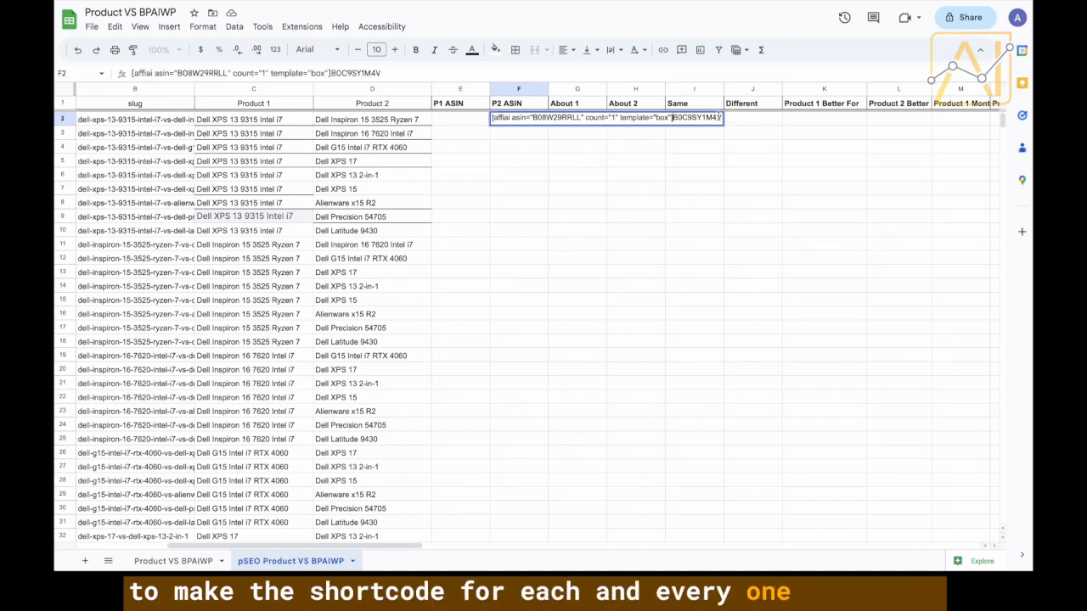
drag(711, 118, 673, 119)
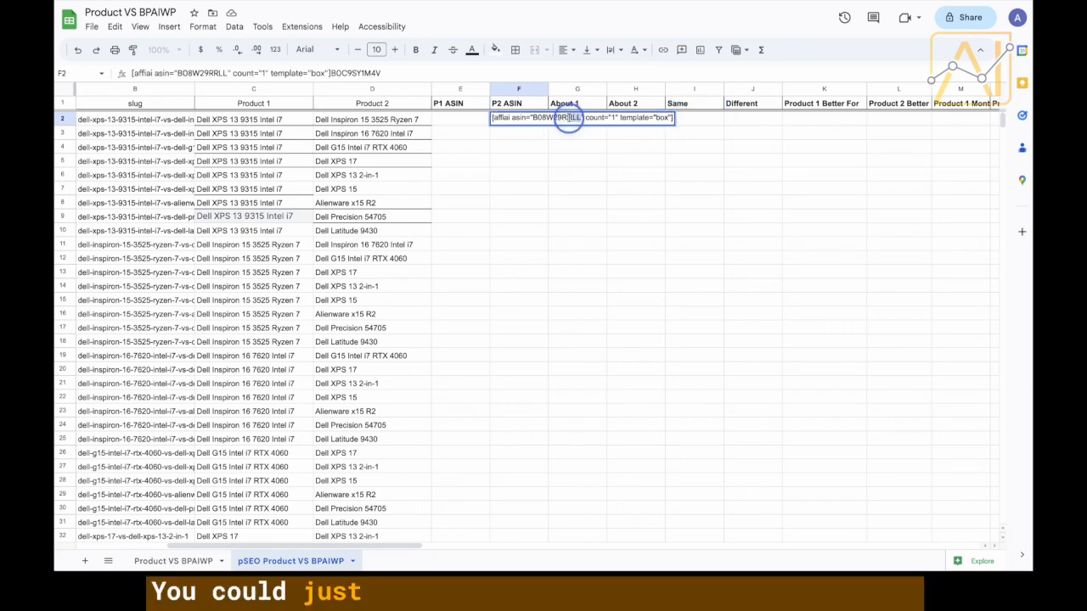
drag(569, 118, 533, 118)
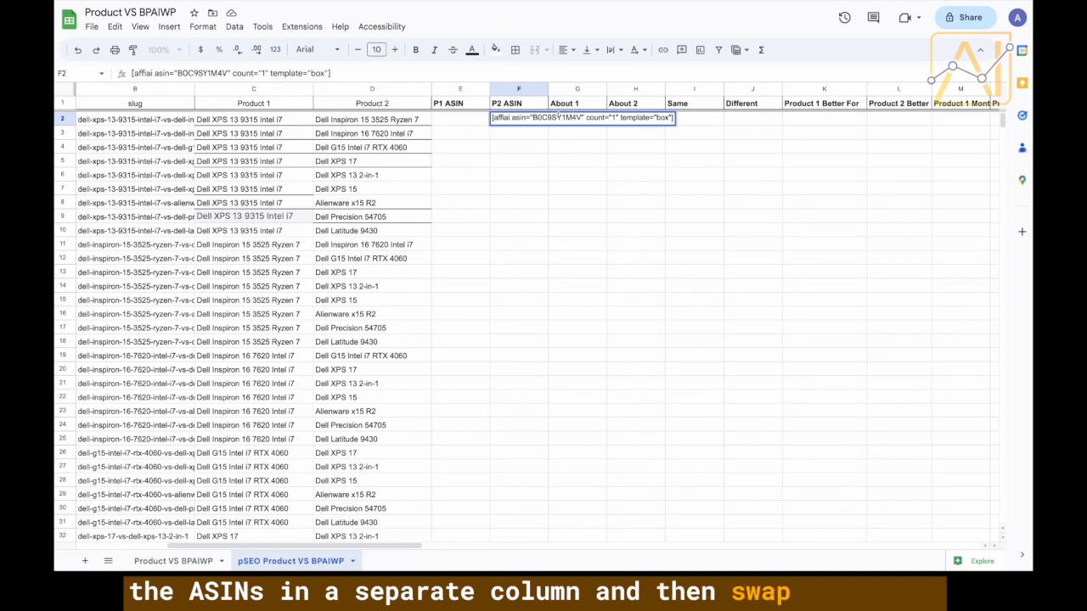
click(709, 121)
click(516, 120)
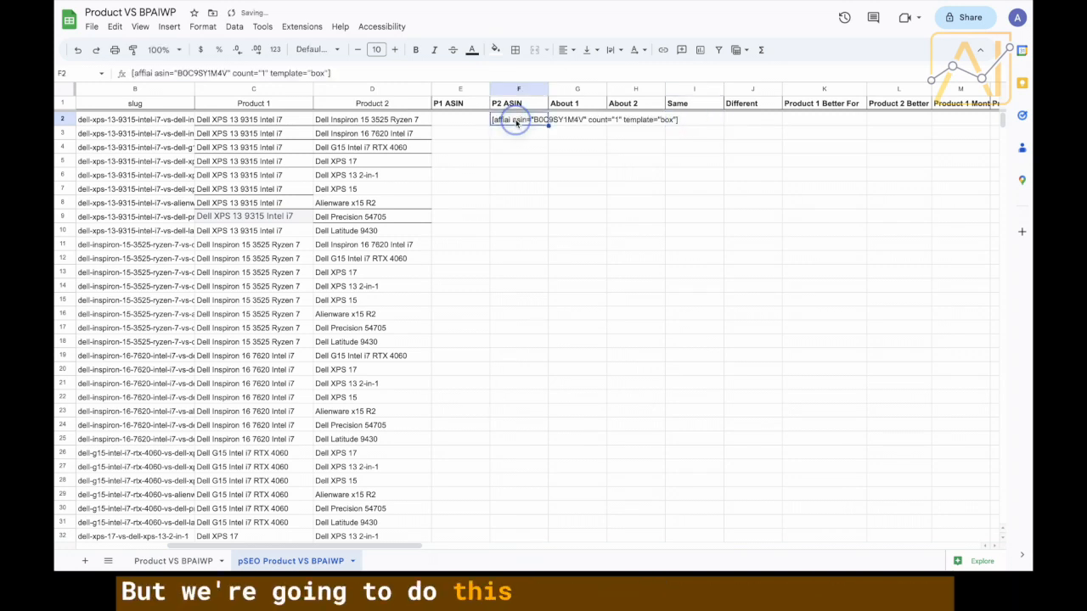
click(513, 138)
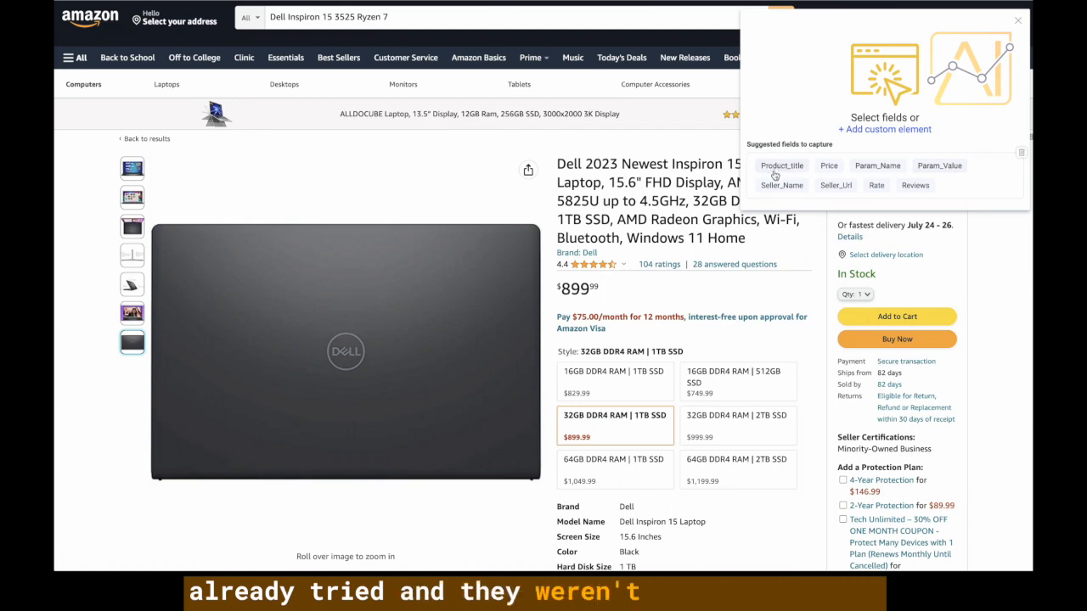
Capture the Amazon product title as a text field named Title and save the recipe.
click(608, 194)
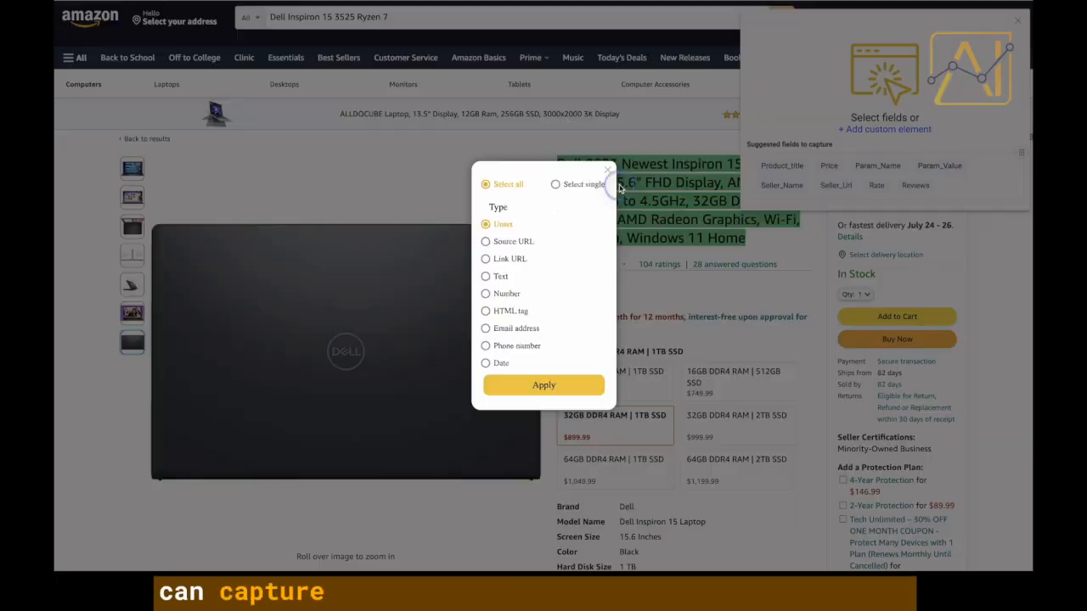
click(492, 281)
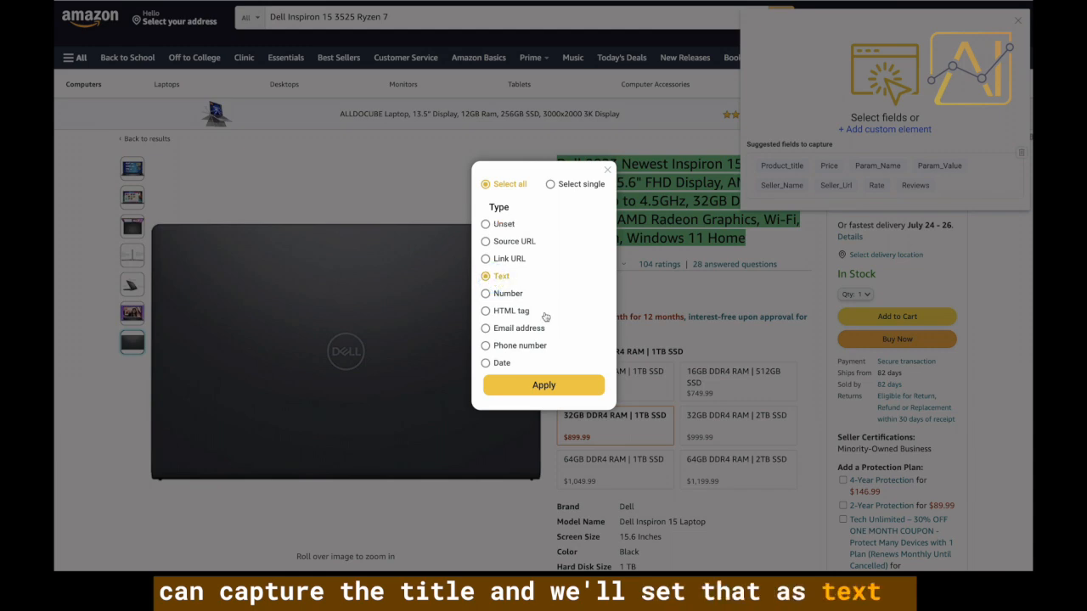
click(544, 386)
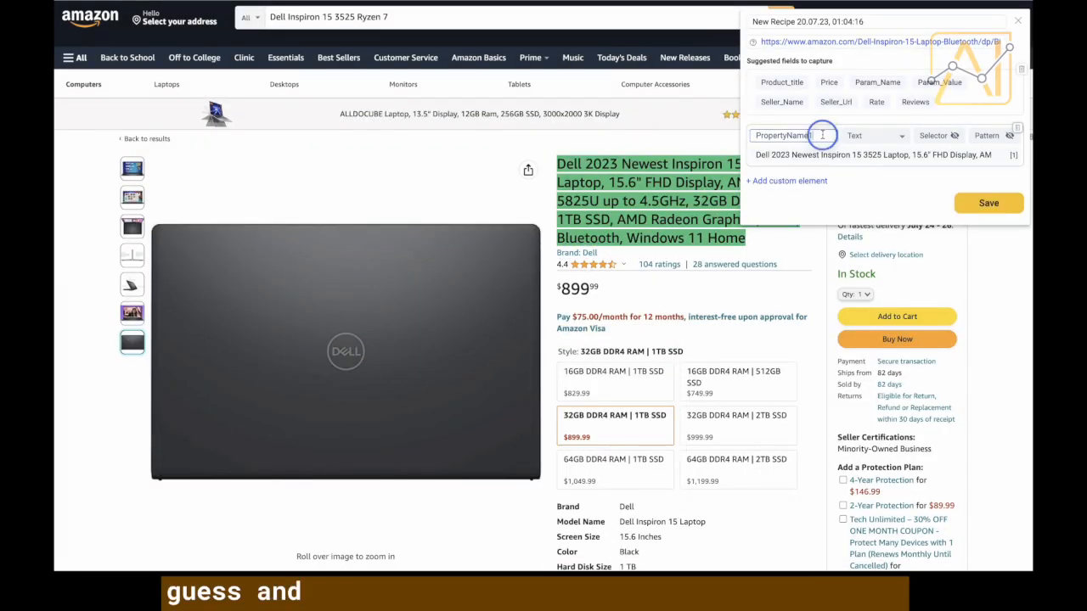
drag(822, 135, 748, 138)
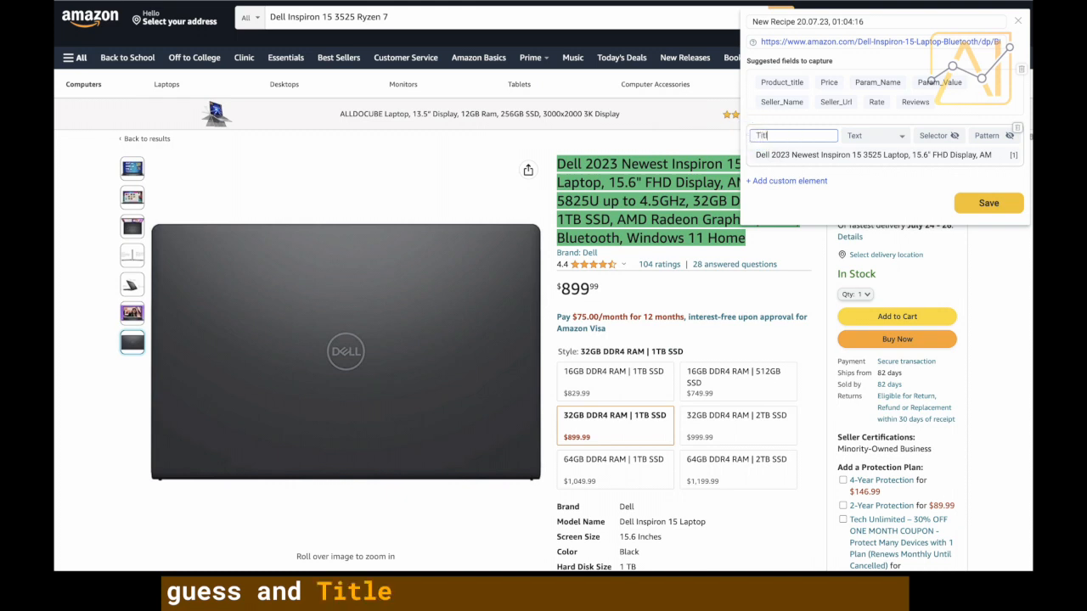
click(990, 204)
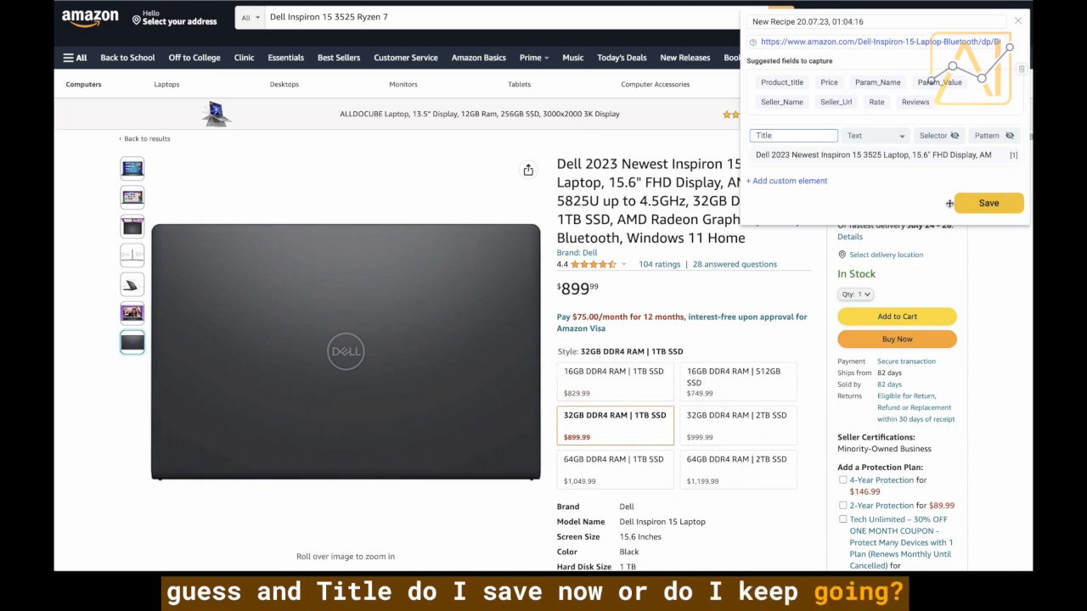
click(976, 209)
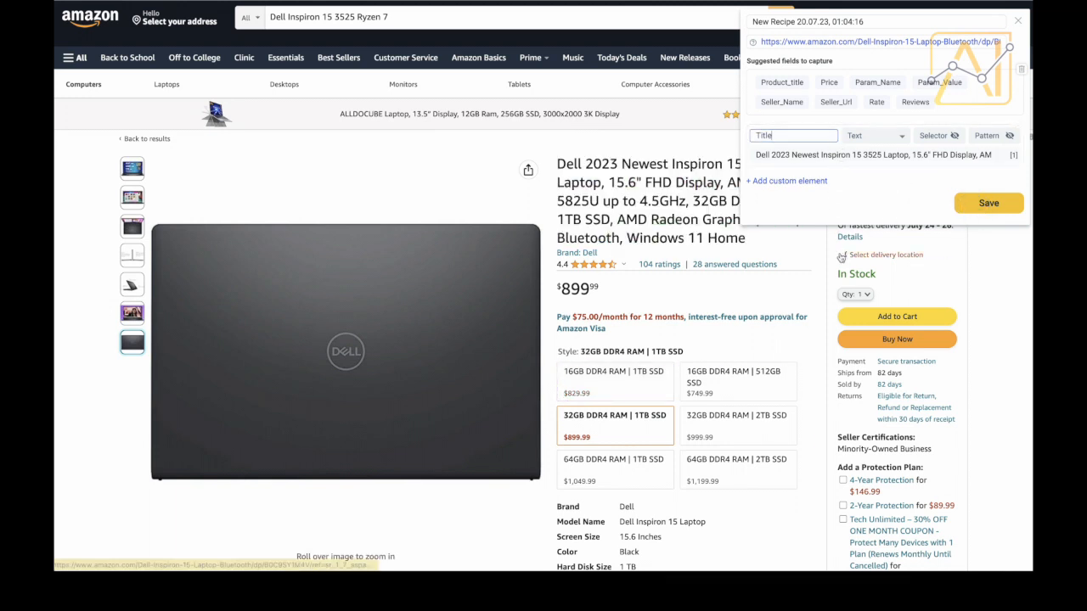
click(966, 208)
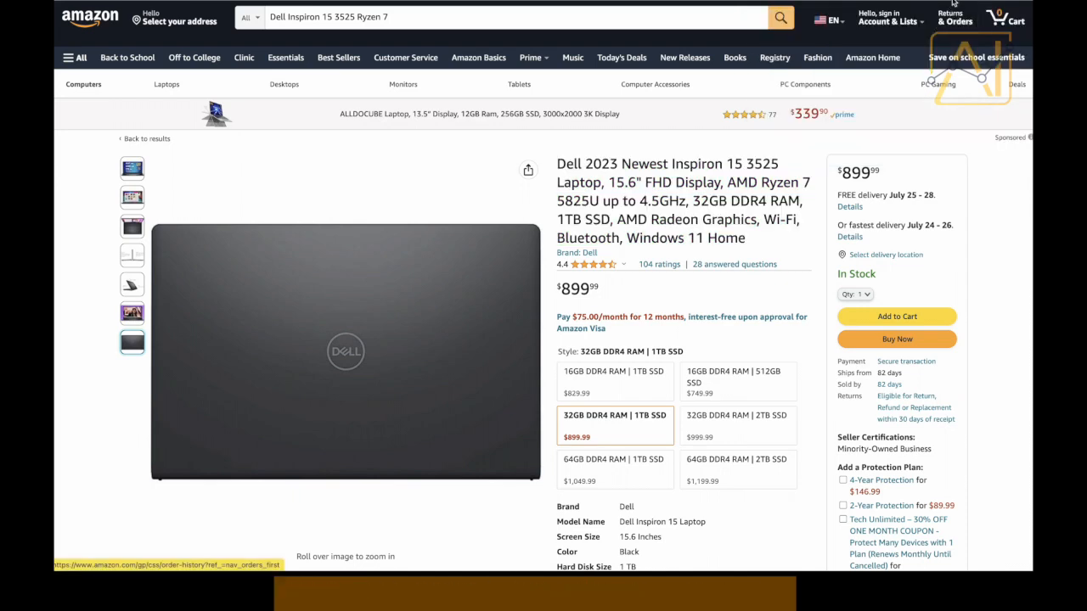
Reopen Hexofy from the extensions menu and edit the saved recipe.
click(953, 1)
click(855, 69)
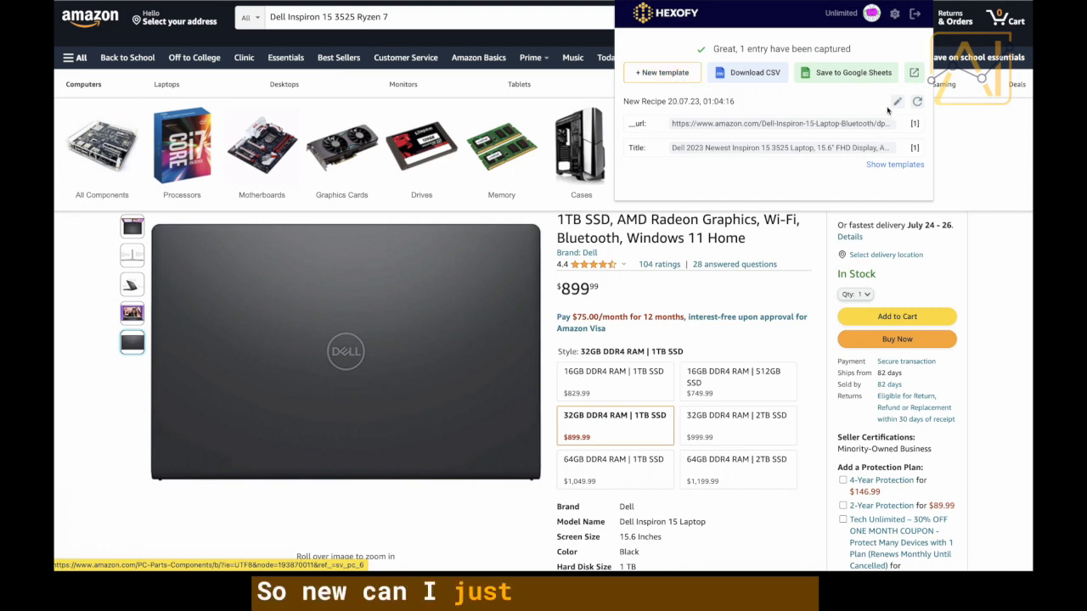
click(897, 101)
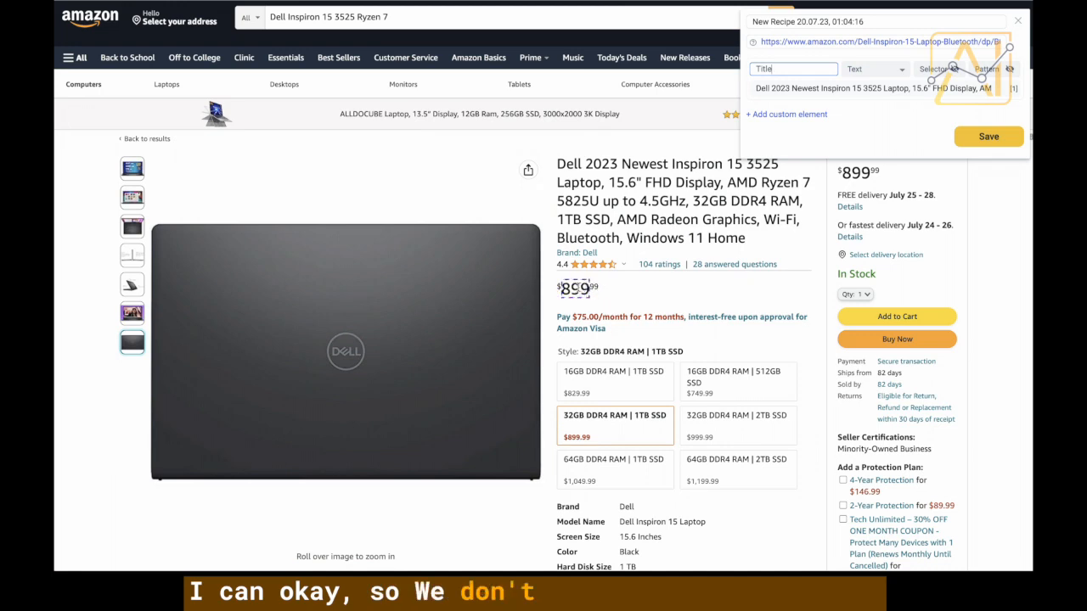
Capture the product price ($899.99) as a text field named Price.
click(605, 292)
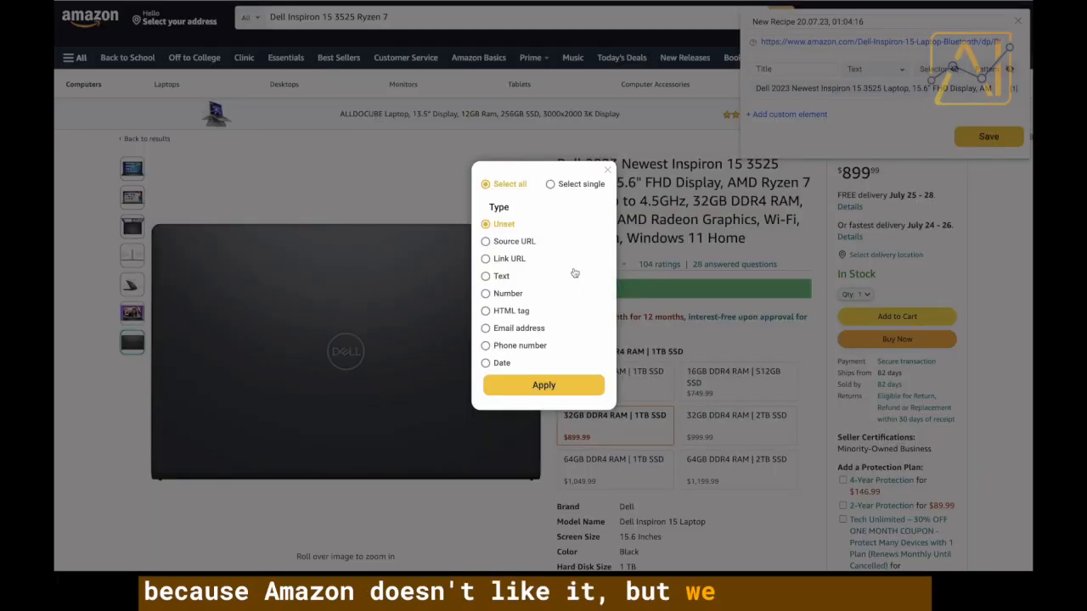
scroll(507, 342, down, 1)
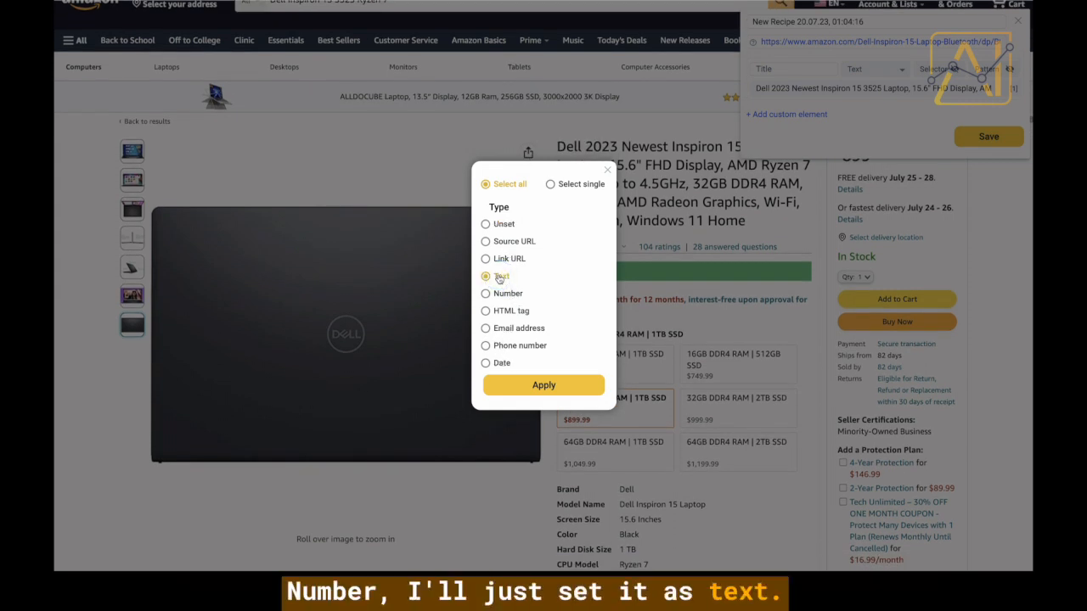
click(529, 387)
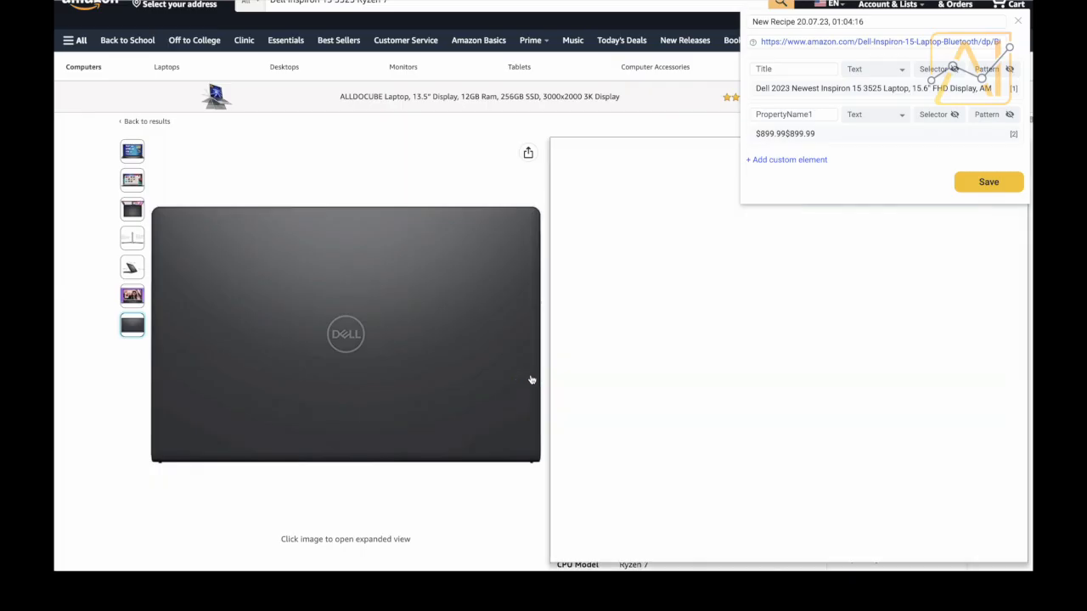
drag(831, 115, 747, 118)
text(Price)
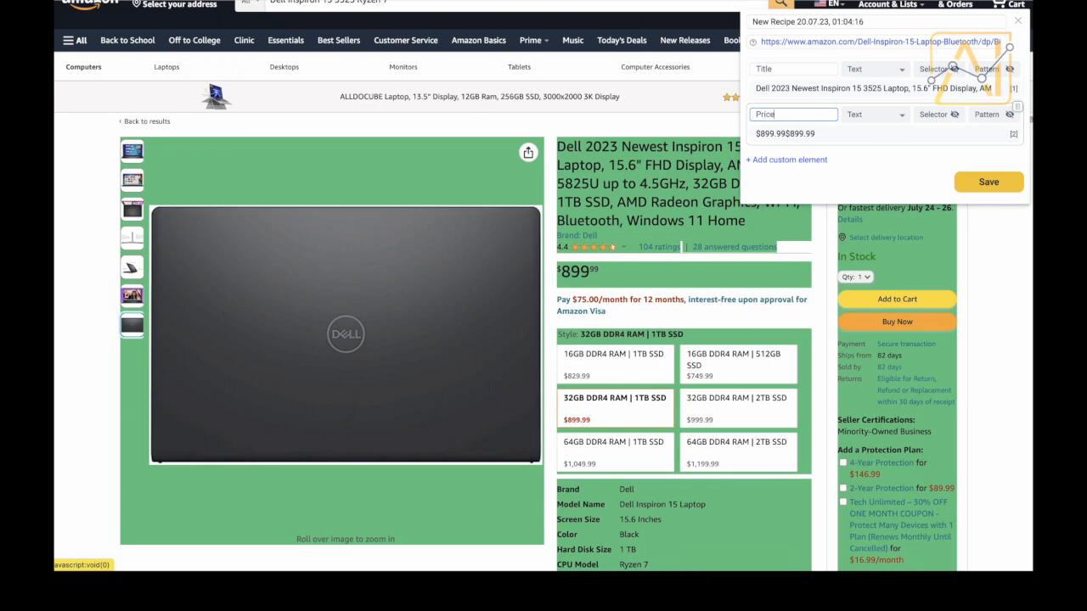
Capture the RAM/SSD style options grid as a field named Variations.
scroll(679, 361, down, 2)
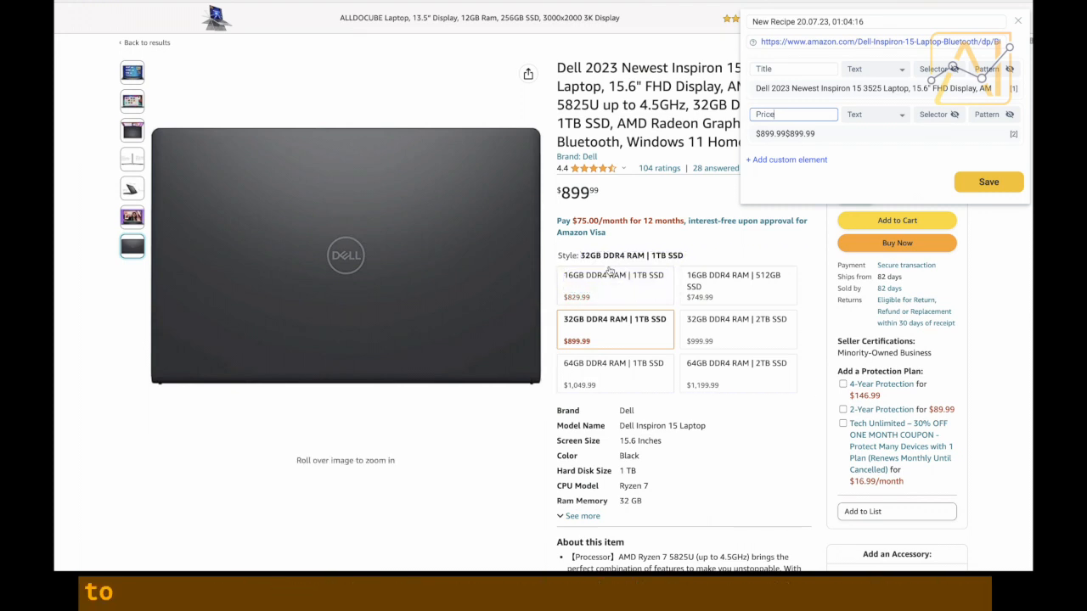
click(554, 270)
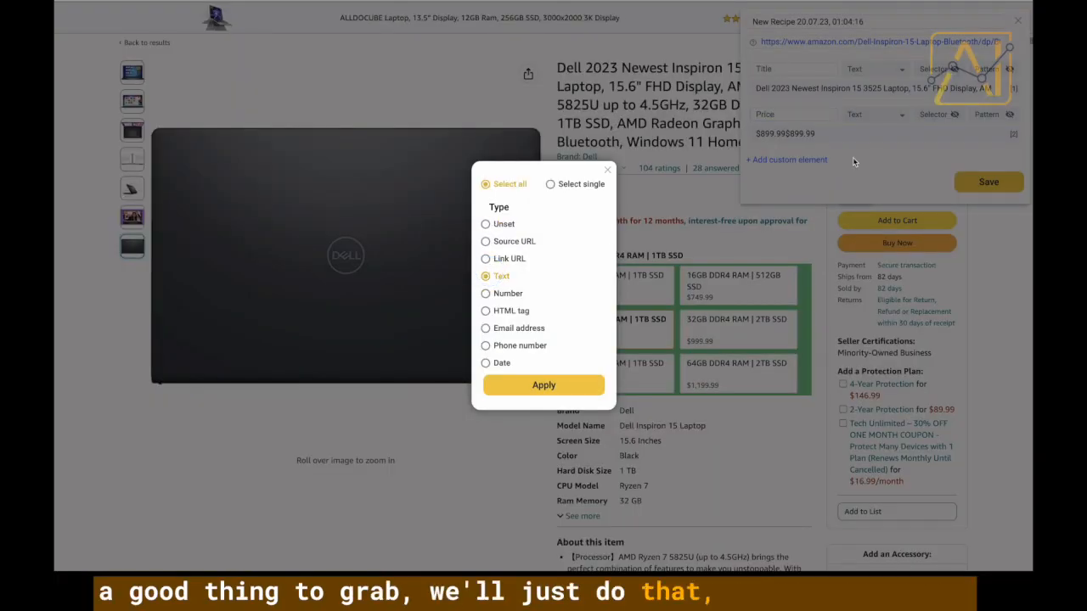
click(569, 386)
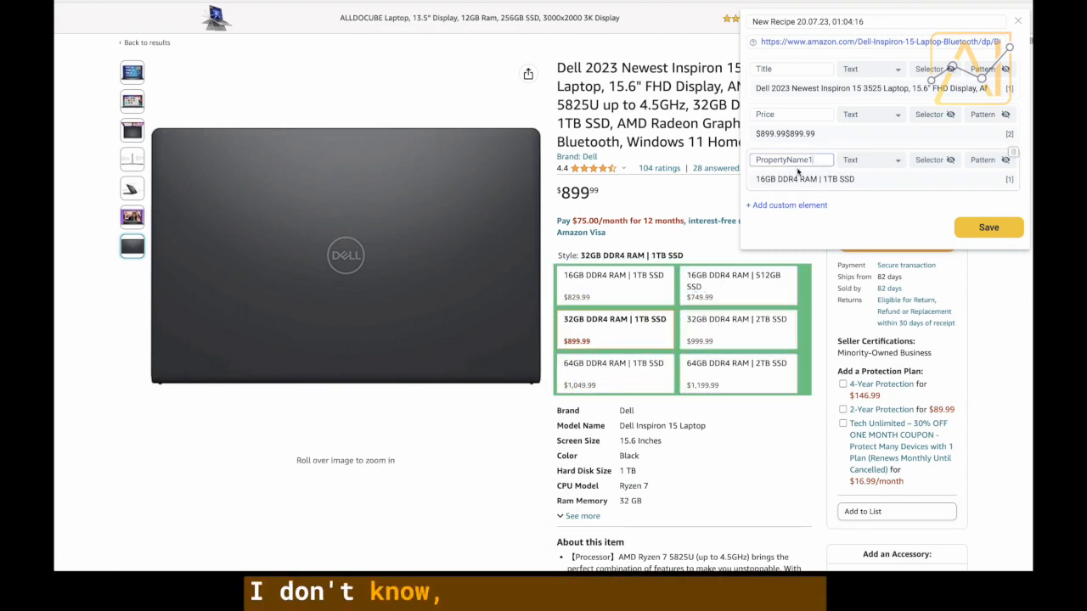
text(Vari)
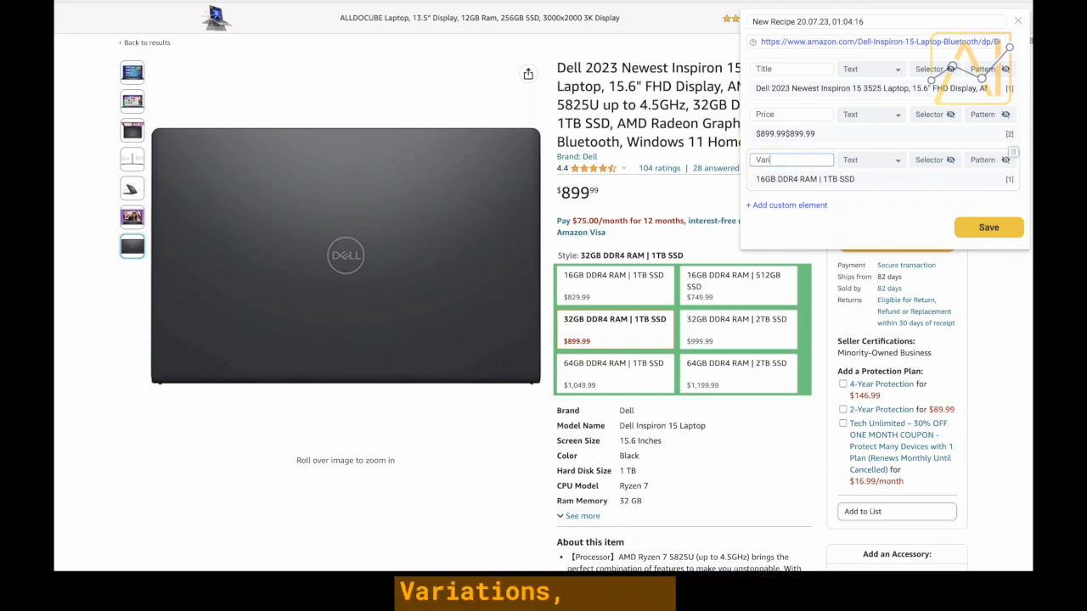
text(ations)
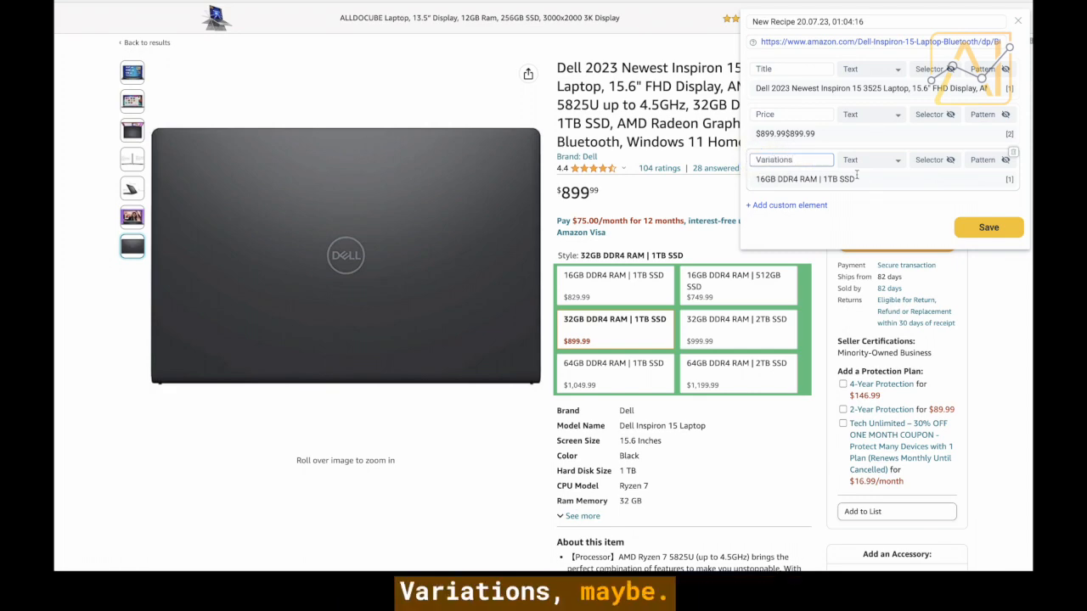
scroll(798, 418, down, 2)
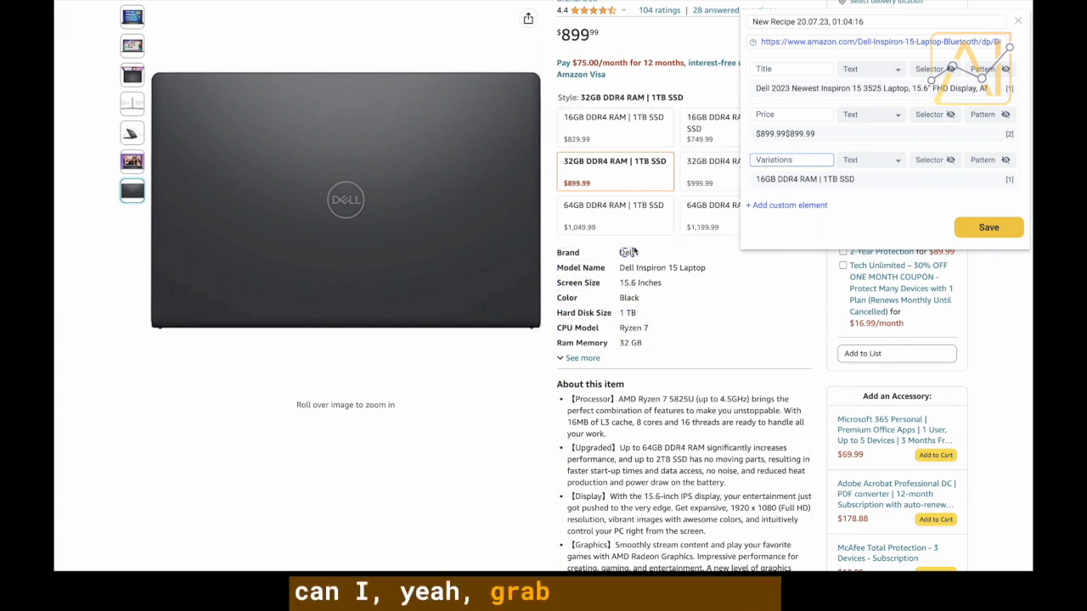
Capture the product details section as a text field named Product Info.
click(635, 247)
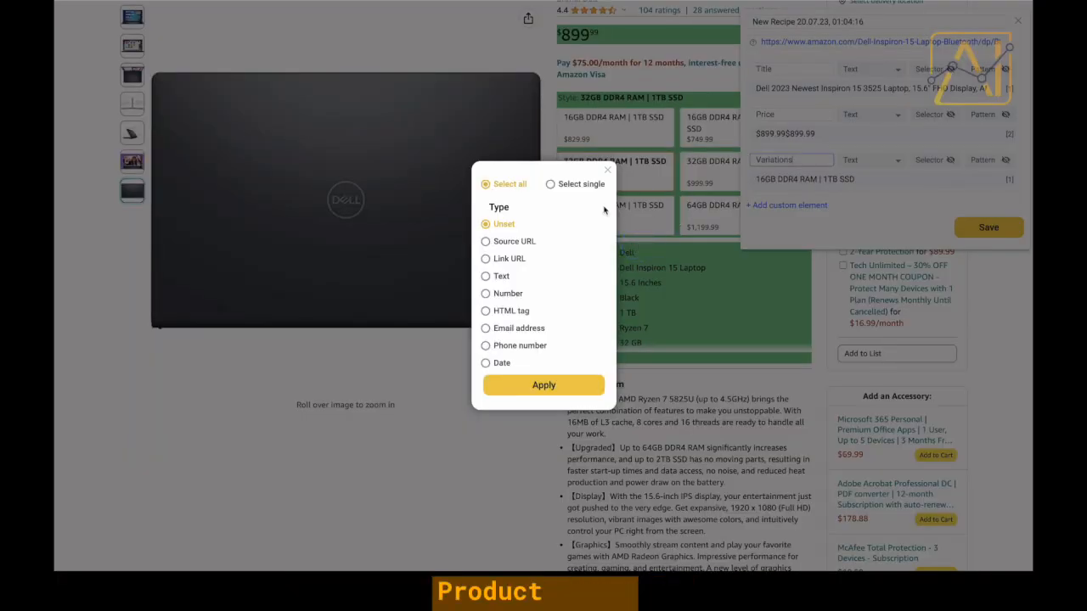
click(506, 279)
click(537, 388)
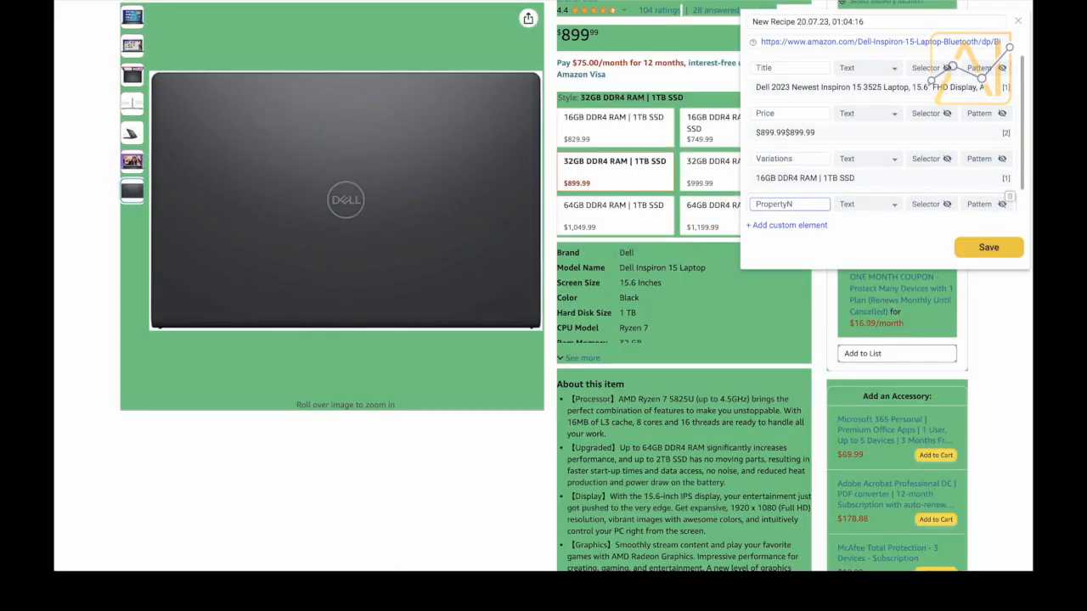
key(BackSpace)
key(BackSpace)
key(BackSpace)
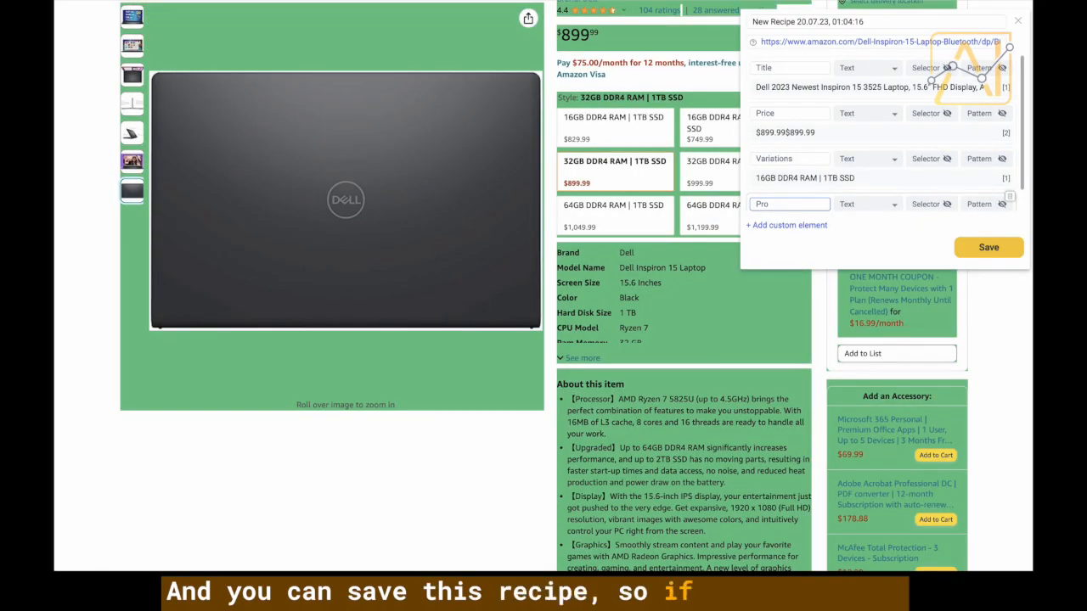
text(duct Info)
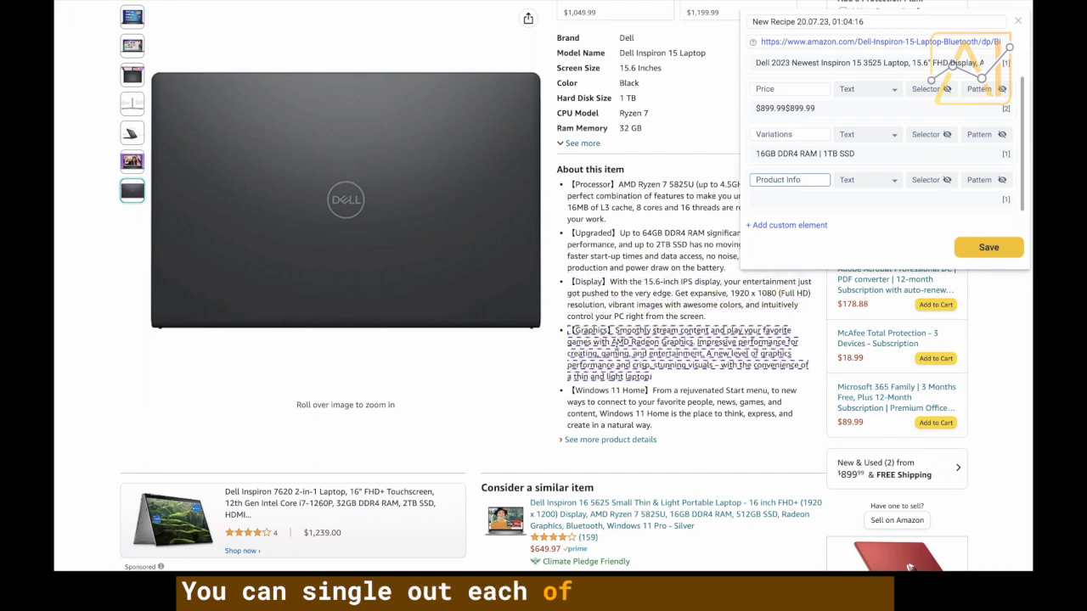
Add the About this item section as another text field in the recipe.
click(647, 165)
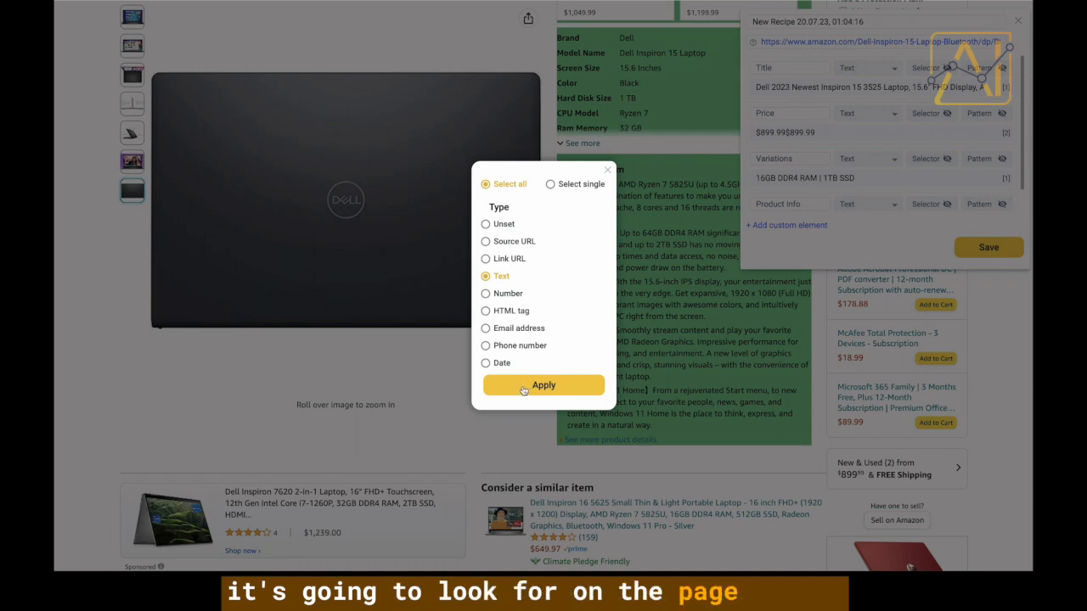
click(524, 389)
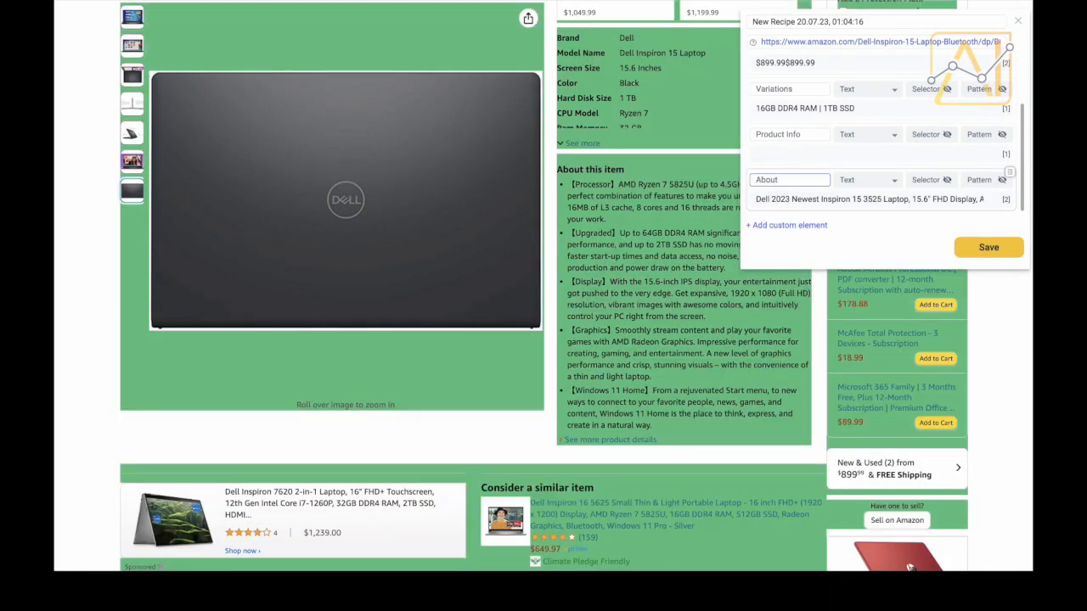
scroll(690, 386, down, 3)
scroll(690, 382, down, 10)
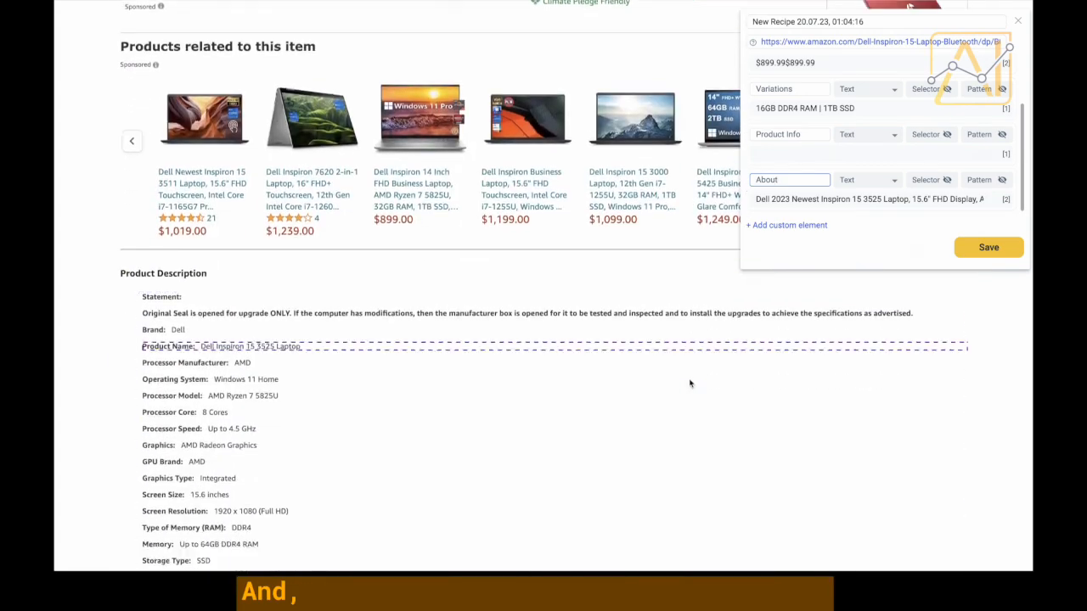
Capture the Product Description block as a text field named MoreInfo.
scroll(691, 381, up, 2)
scroll(366, 227, up, 2)
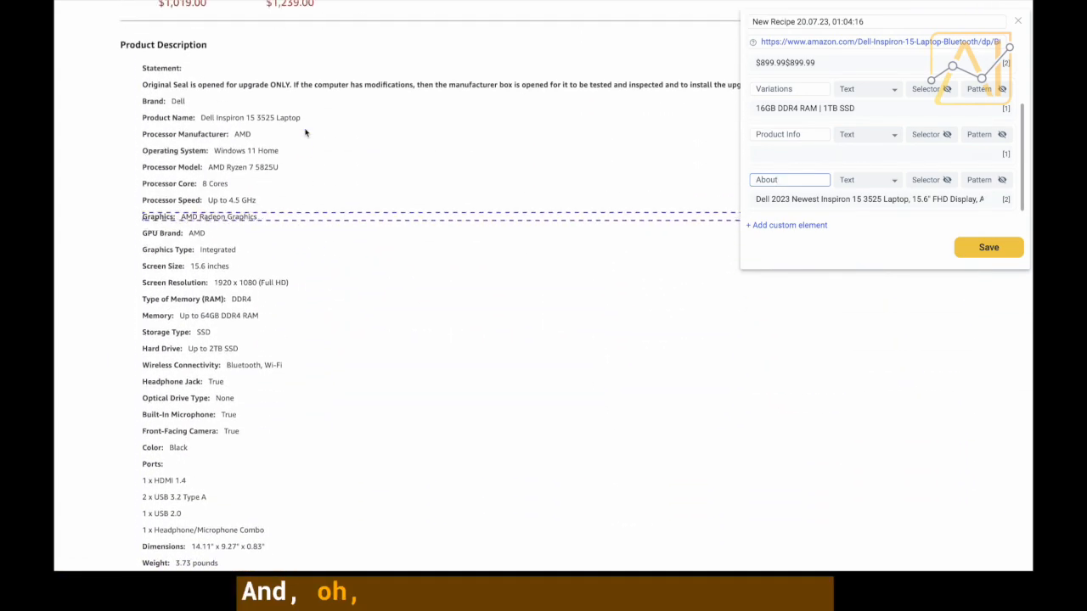
click(191, 68)
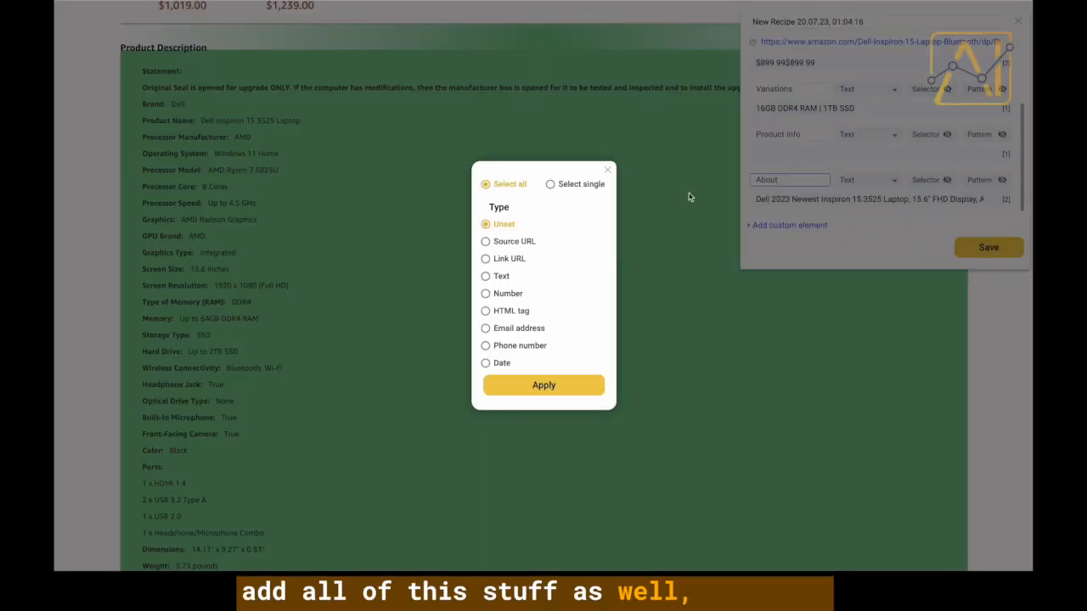
click(487, 277)
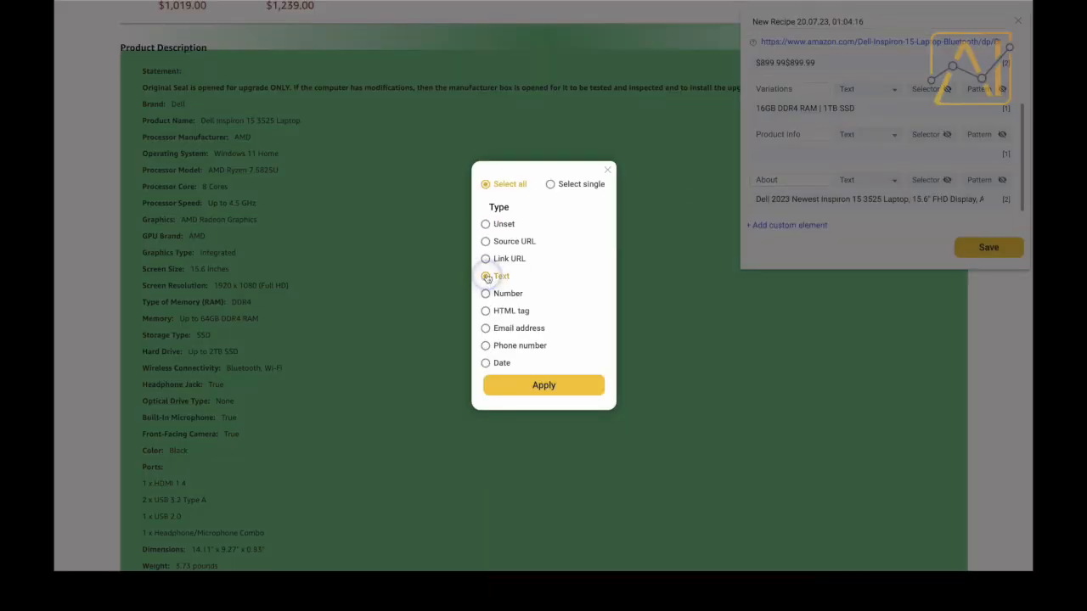
click(542, 384)
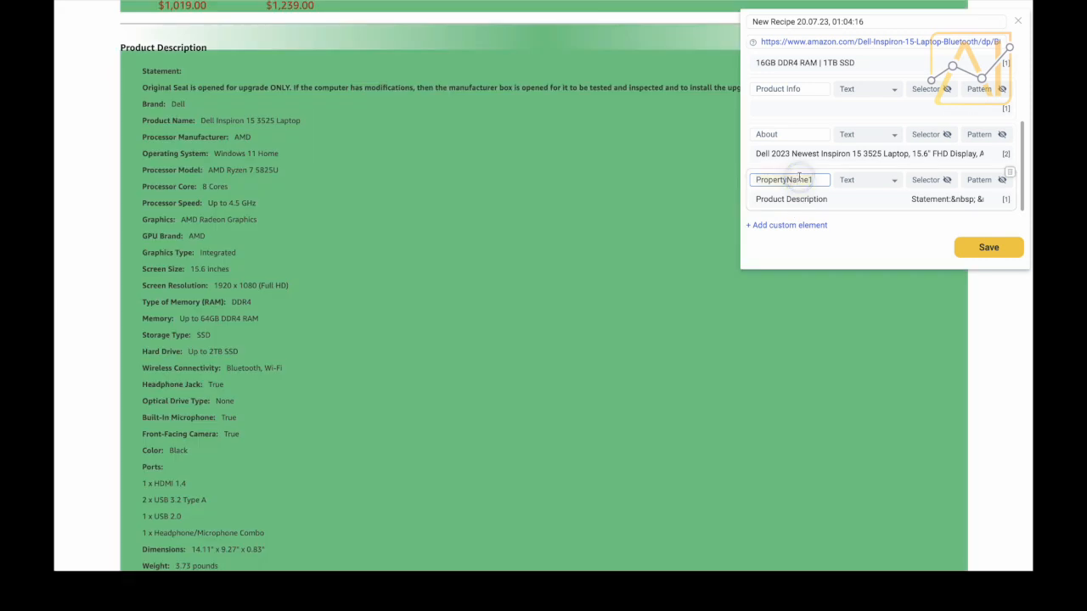
double_click(799, 179)
text(More)
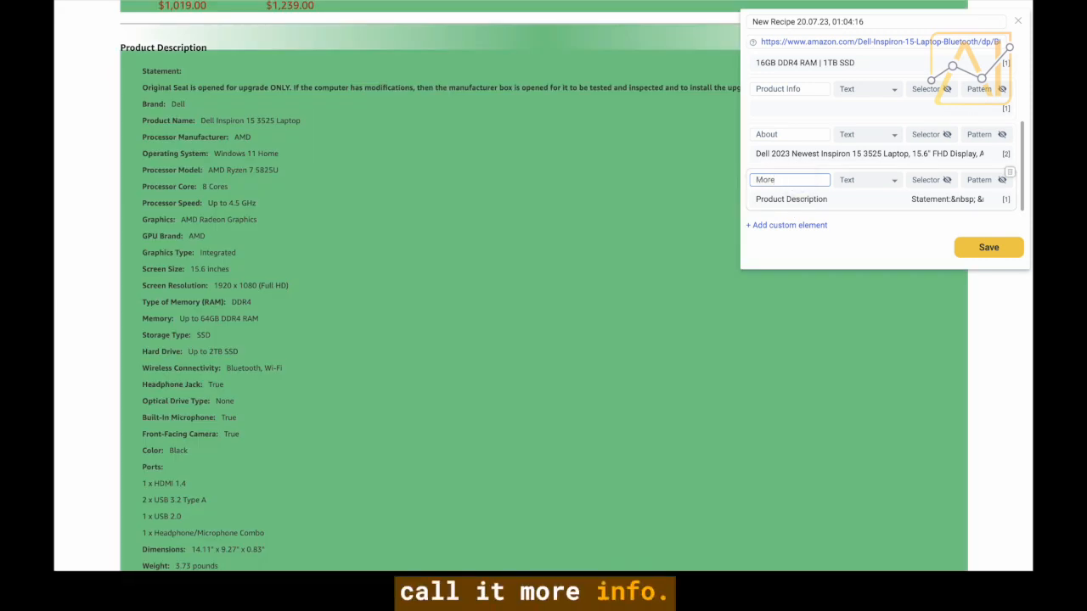
text(Info)
scroll(573, 415, down, 7)
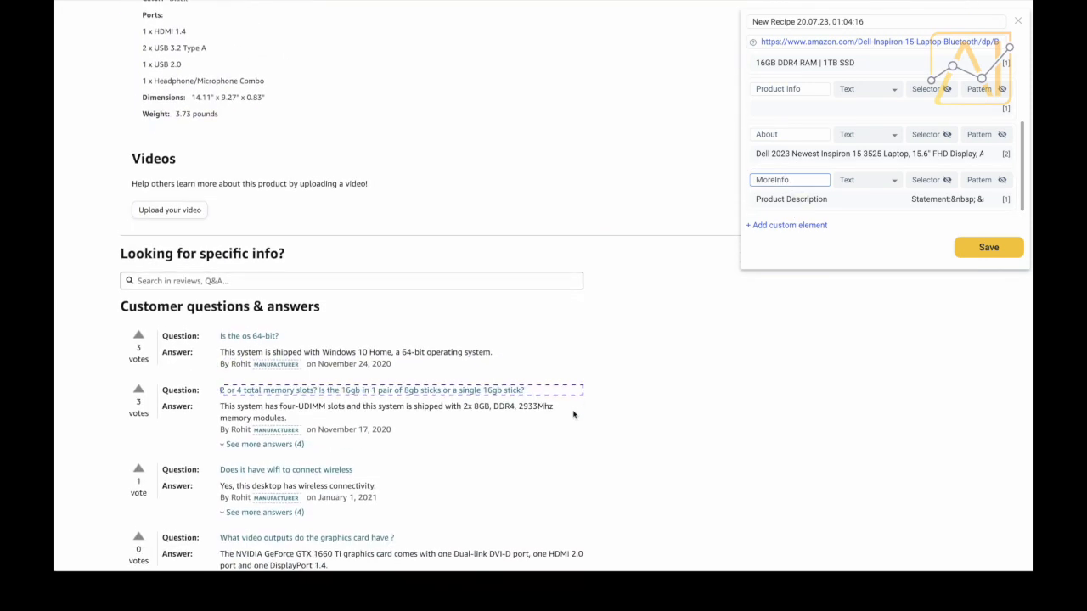
scroll(475, 371, down, 3)
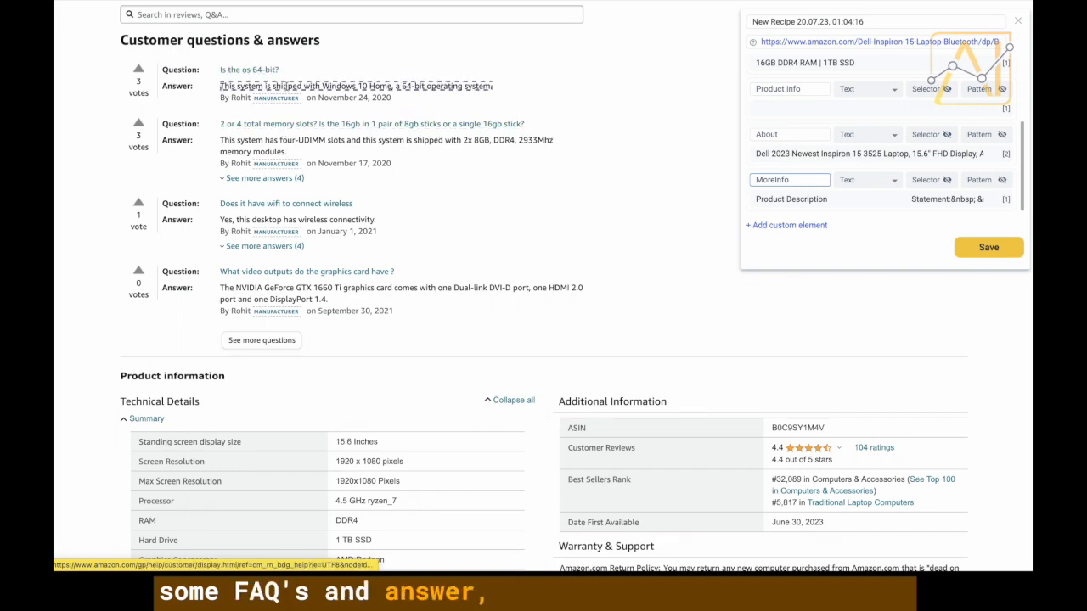
scroll(290, 253, down, 2)
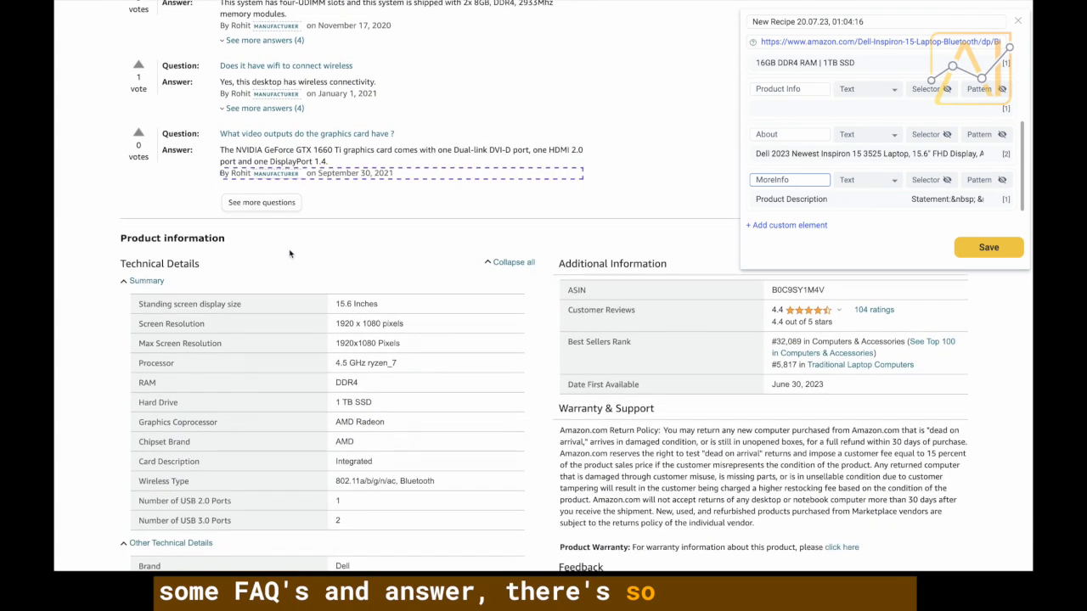
scroll(370, 265, down, 1)
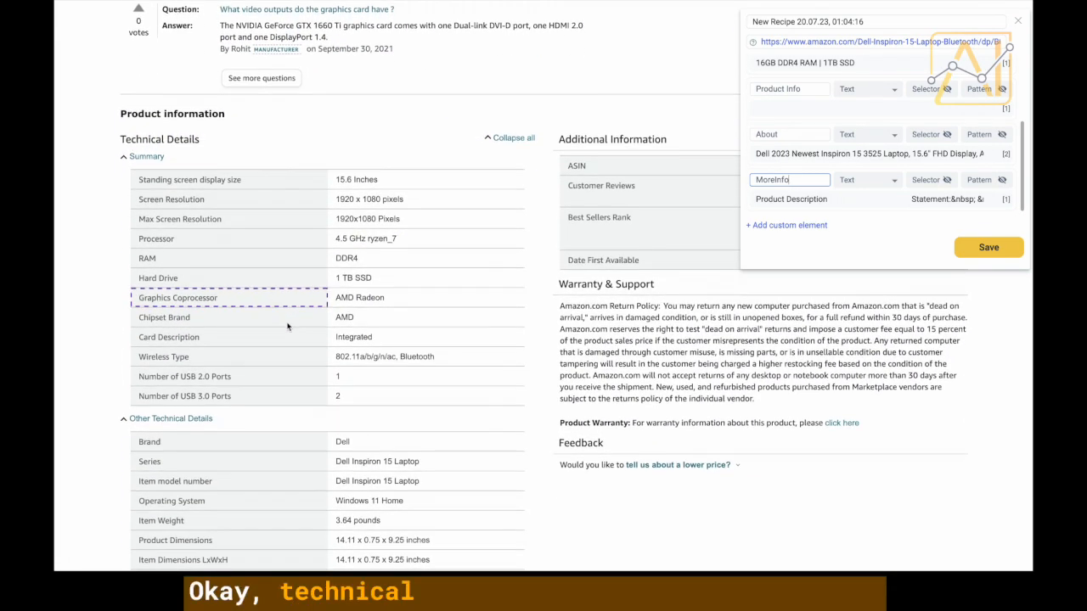
scroll(400, 225, down, 1)
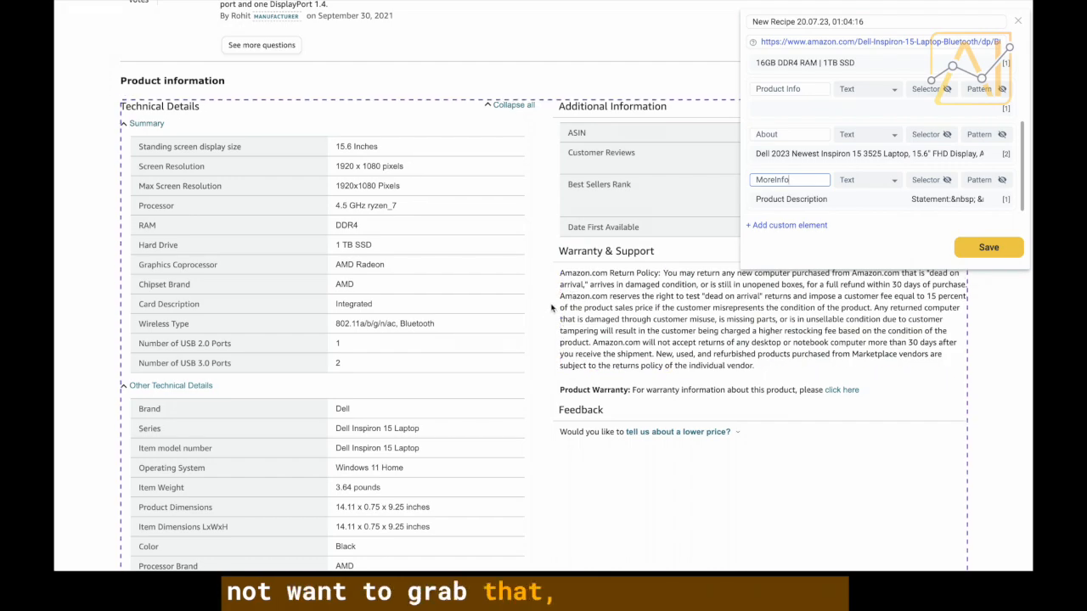
scroll(551, 307, down, 5)
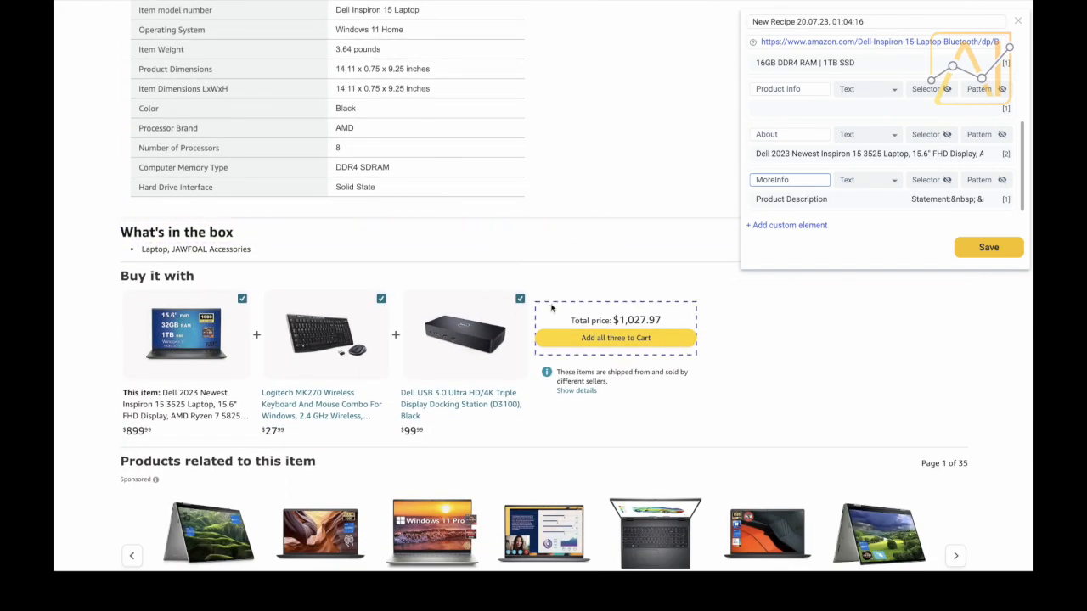
scroll(552, 267, down, 4)
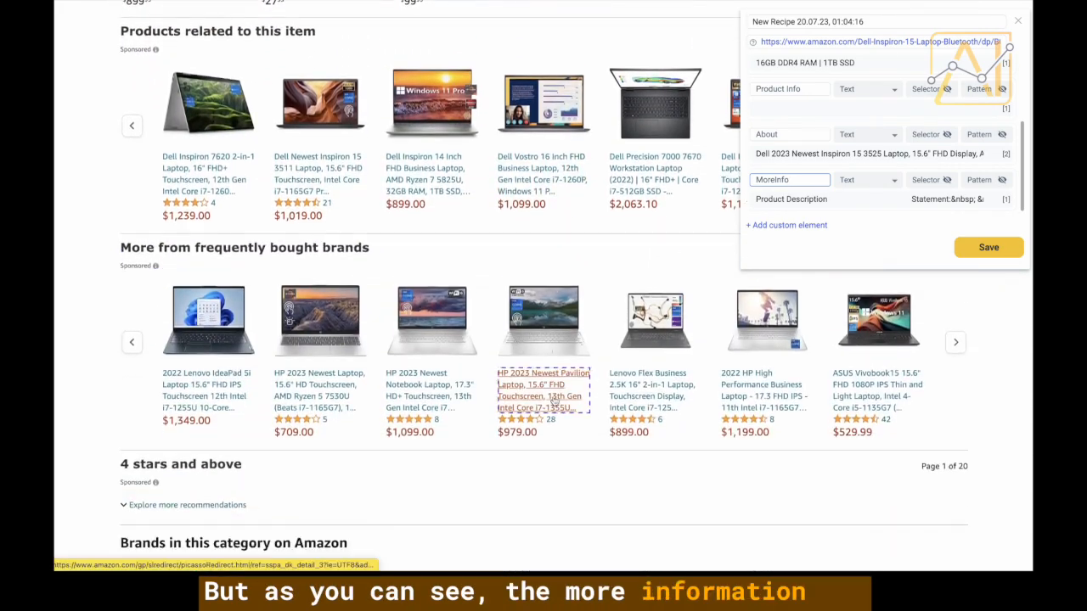
scroll(553, 400, down, 6)
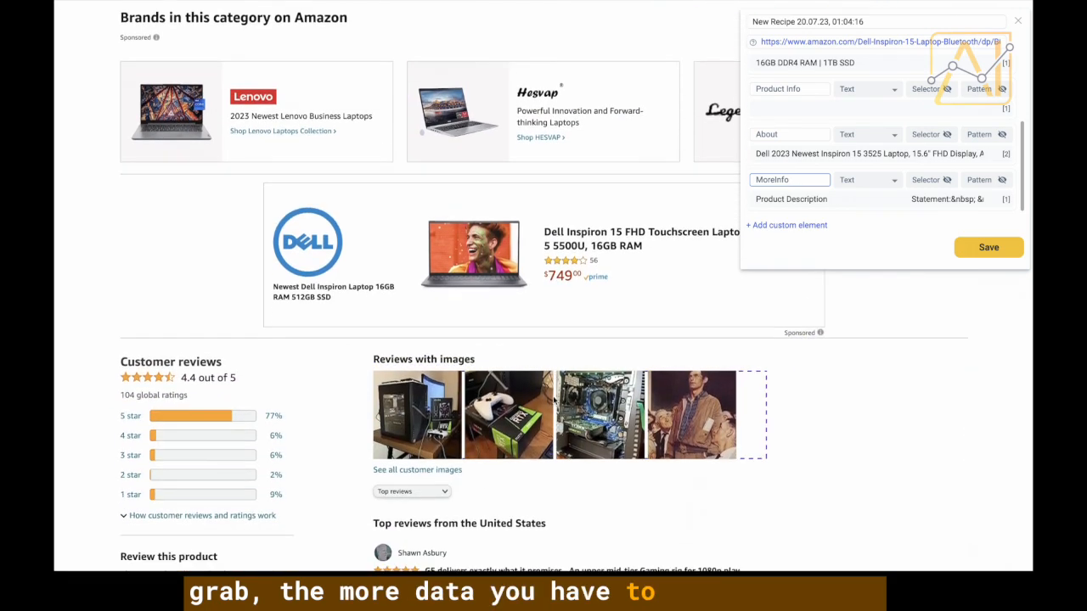
scroll(553, 401, down, 2)
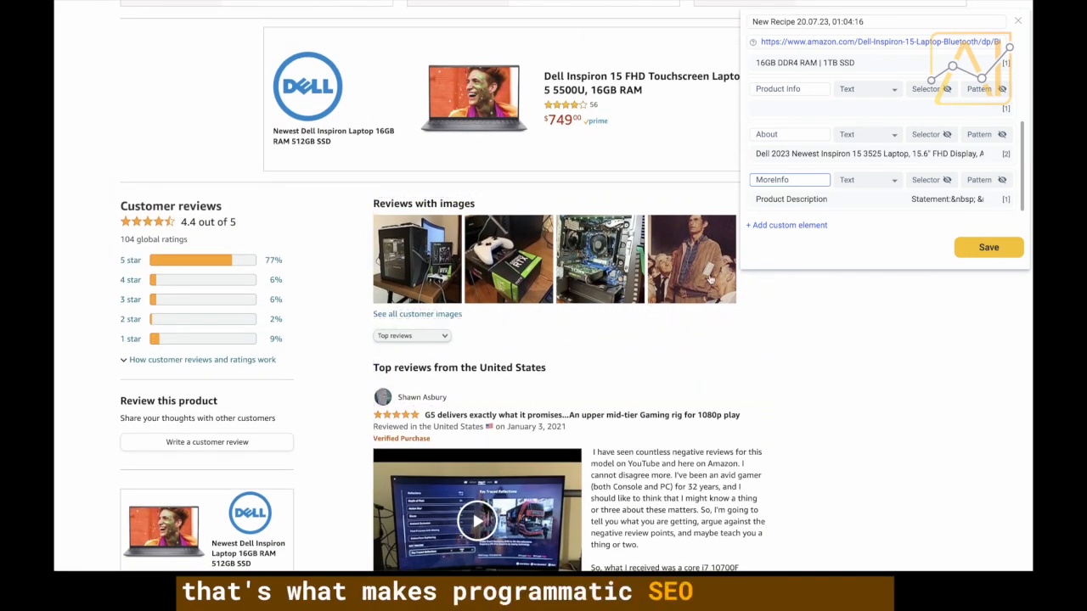
scroll(775, 329, down, 1)
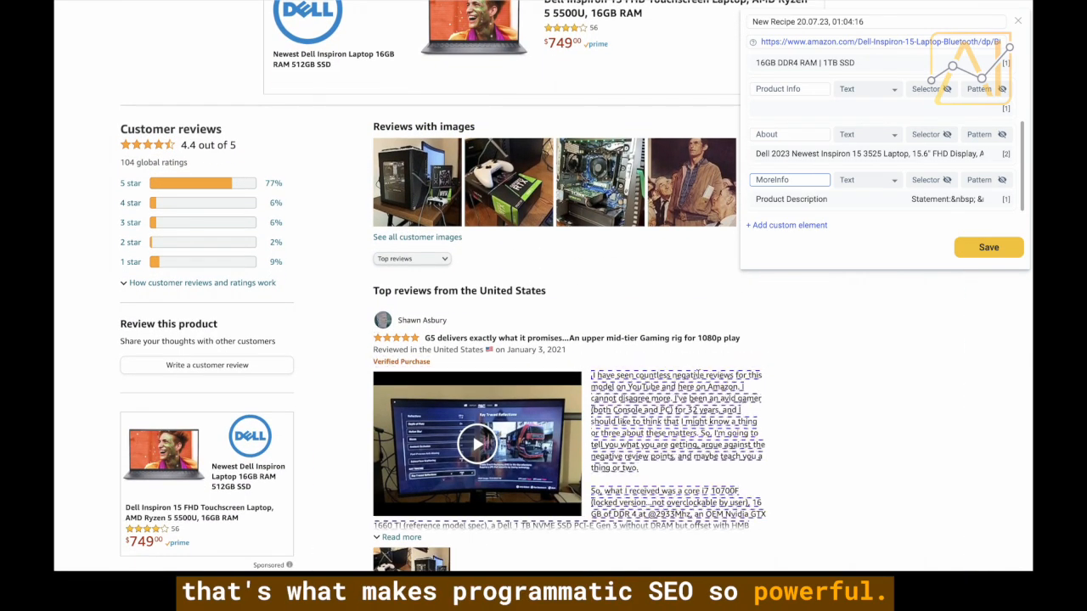
scroll(738, 303, down, 3)
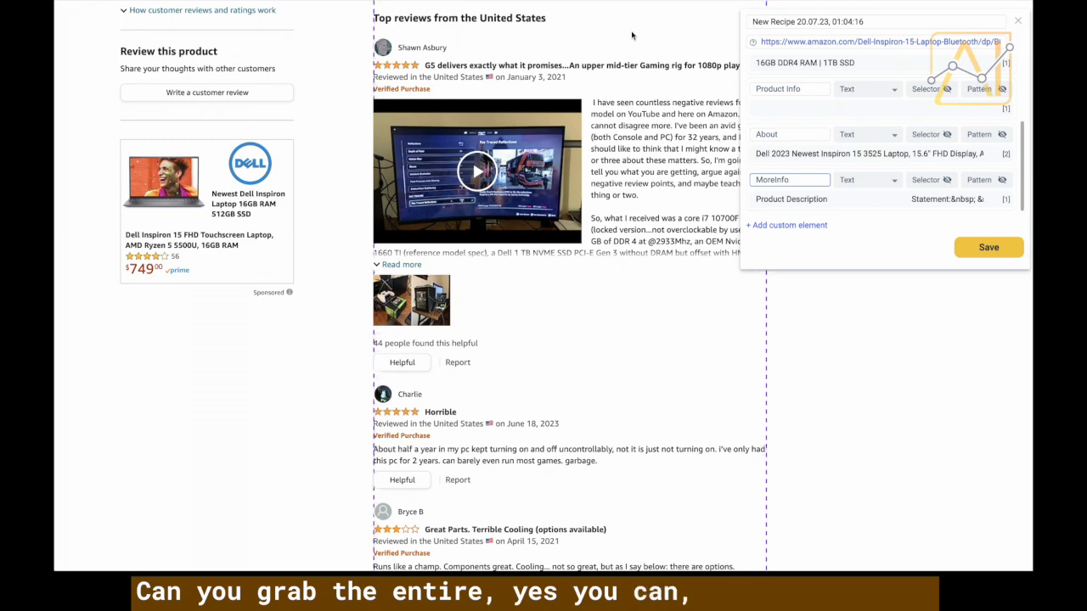
click(626, 78)
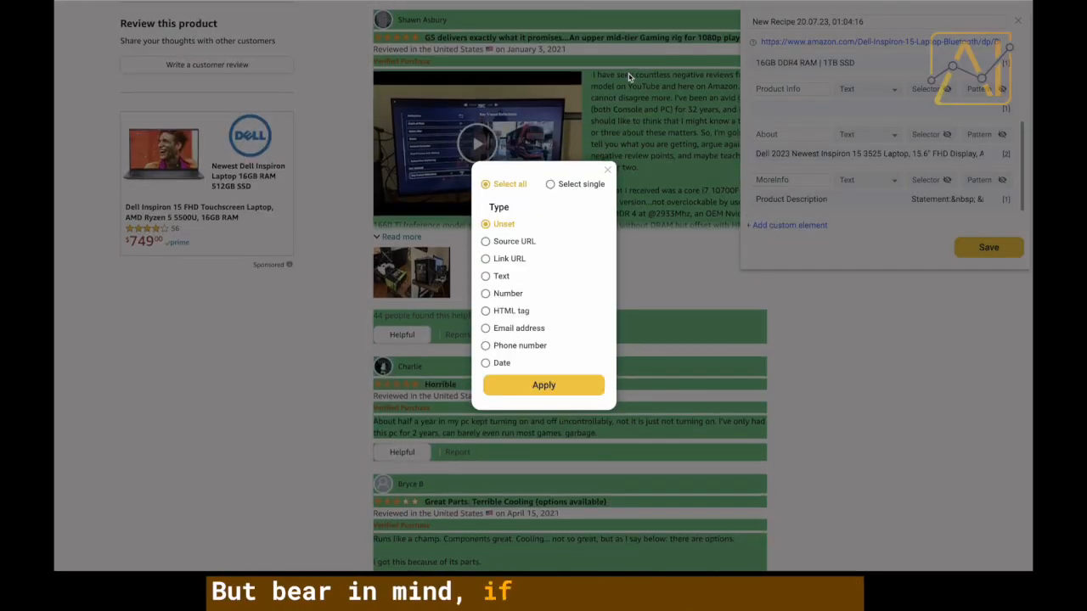
click(609, 171)
scroll(586, 238, down, 5)
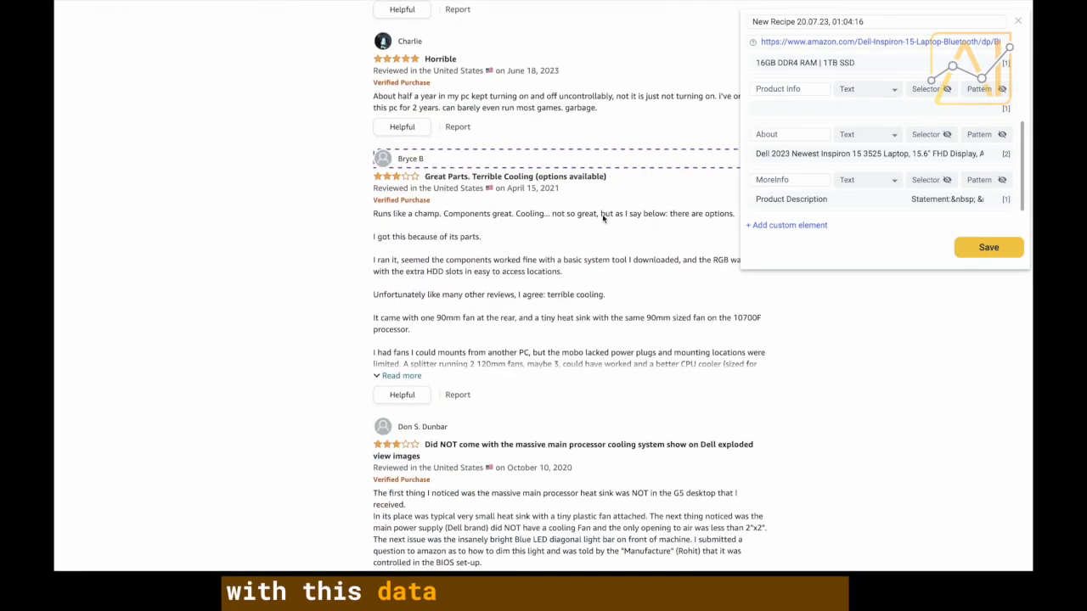
scroll(557, 305, down, 10)
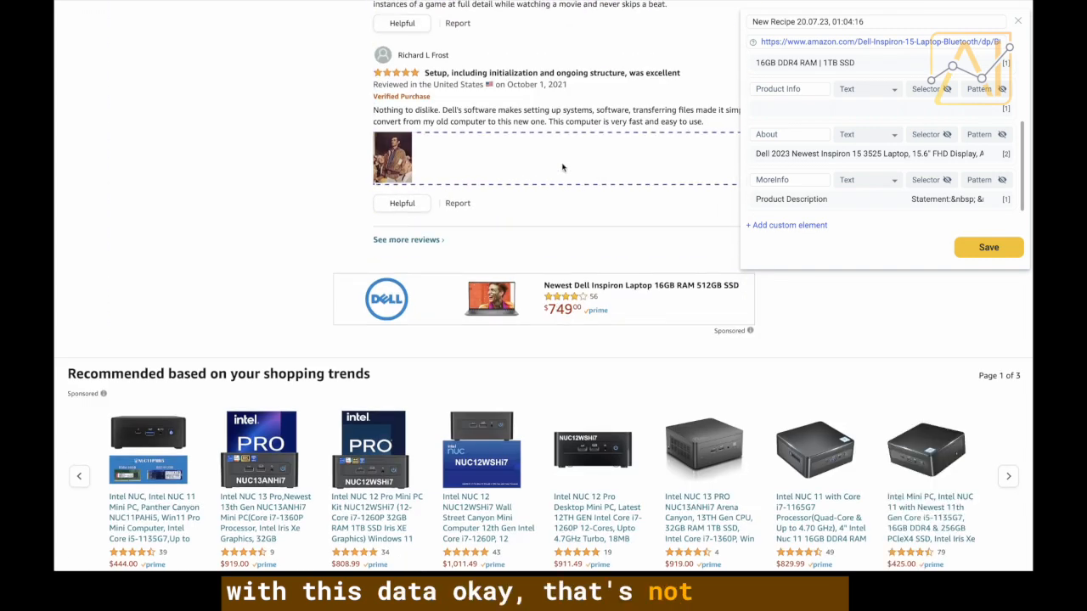
scroll(563, 175, up, 2)
scroll(518, 272, up, 1)
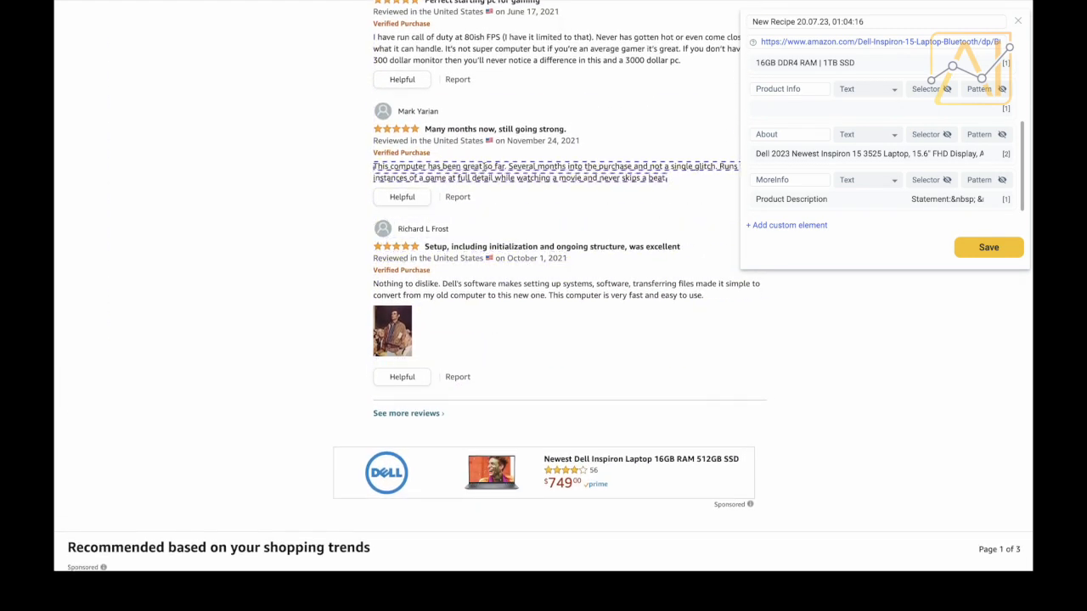
scroll(481, 234, up, 1)
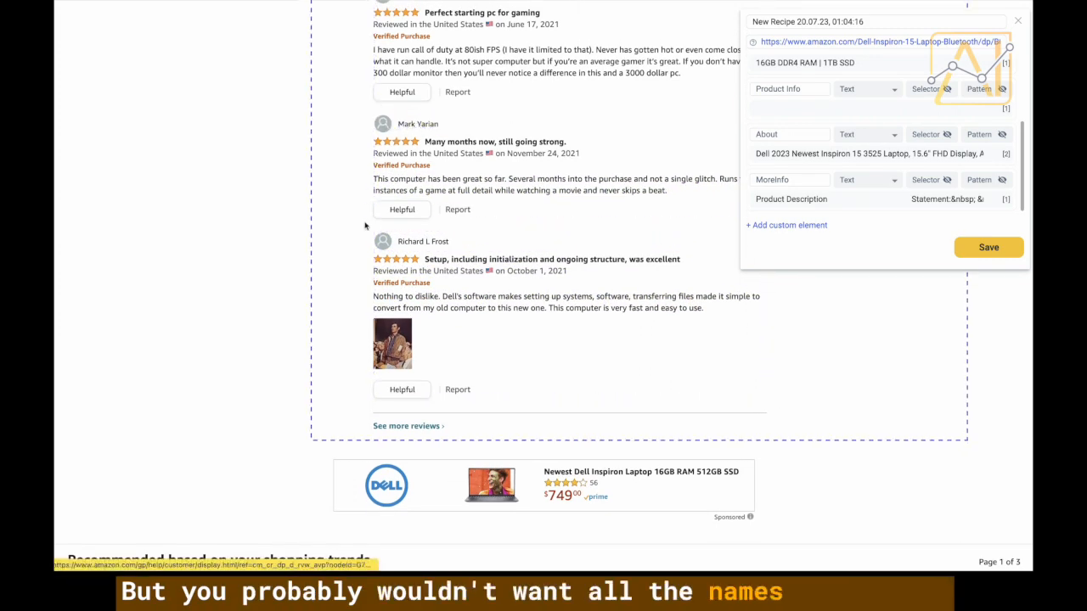
scroll(373, 255, up, 10)
scroll(378, 283, up, 8)
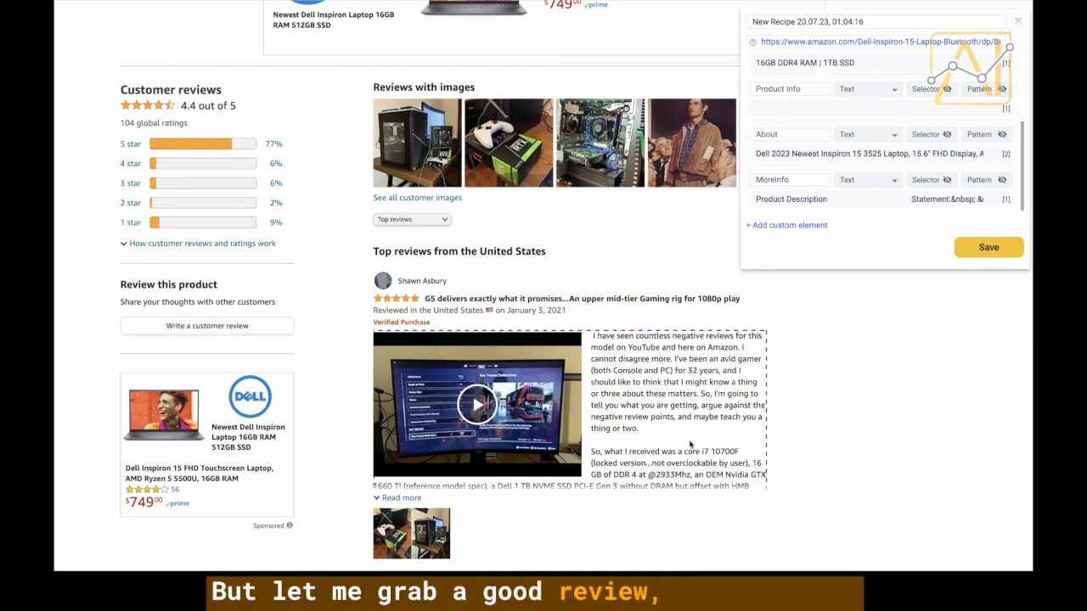
scroll(476, 391, down, 1)
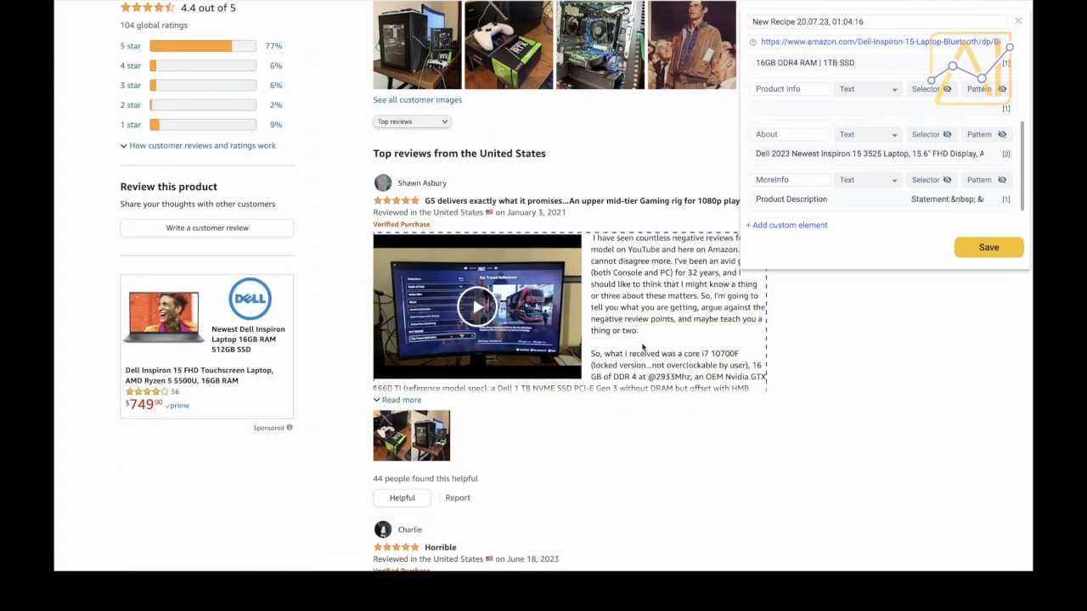
Add the top review's text as a new field and verify the eight captured reviews.
click(637, 267)
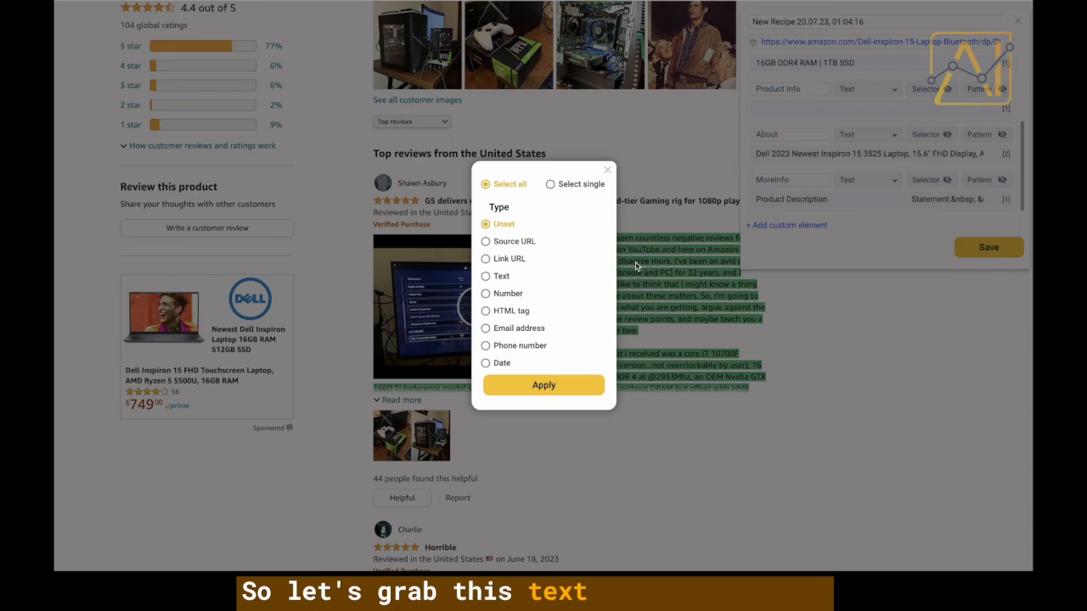
click(560, 386)
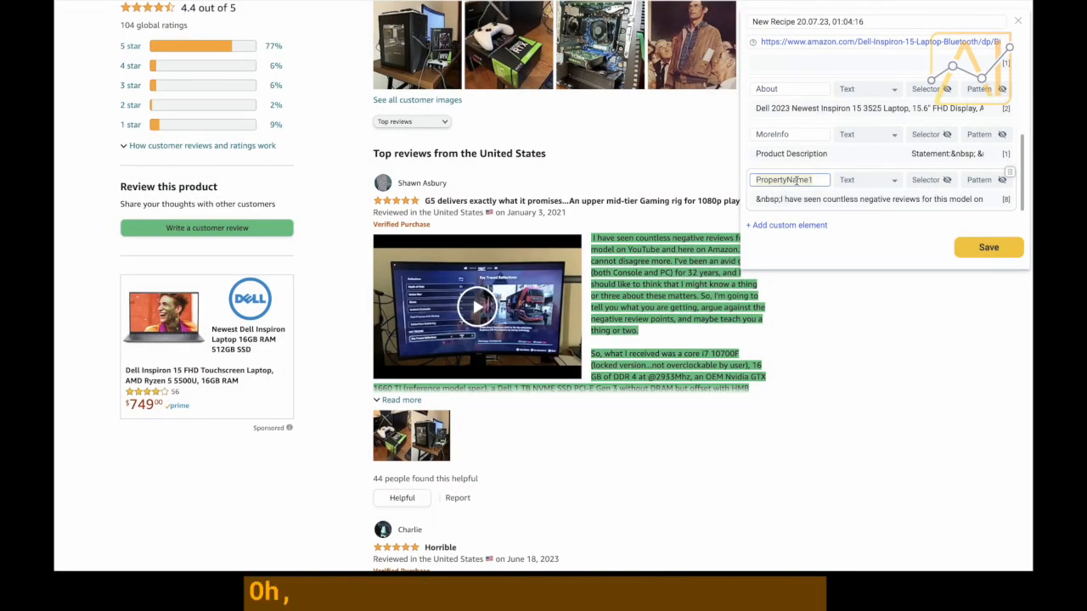
scroll(916, 170, down, 2)
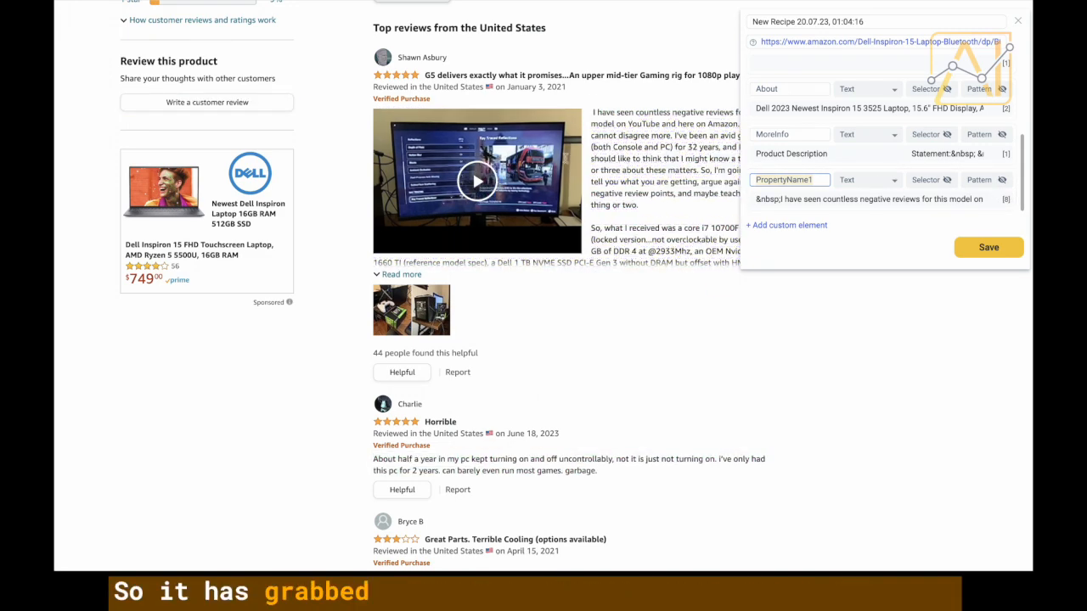
scroll(627, 448, down, 2)
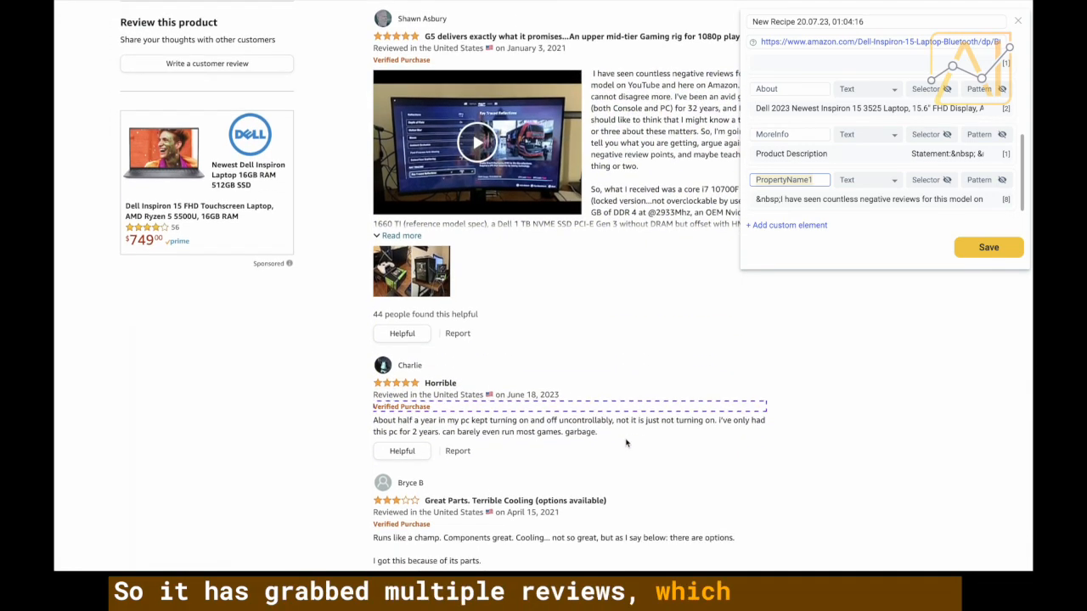
scroll(625, 438, down, 2)
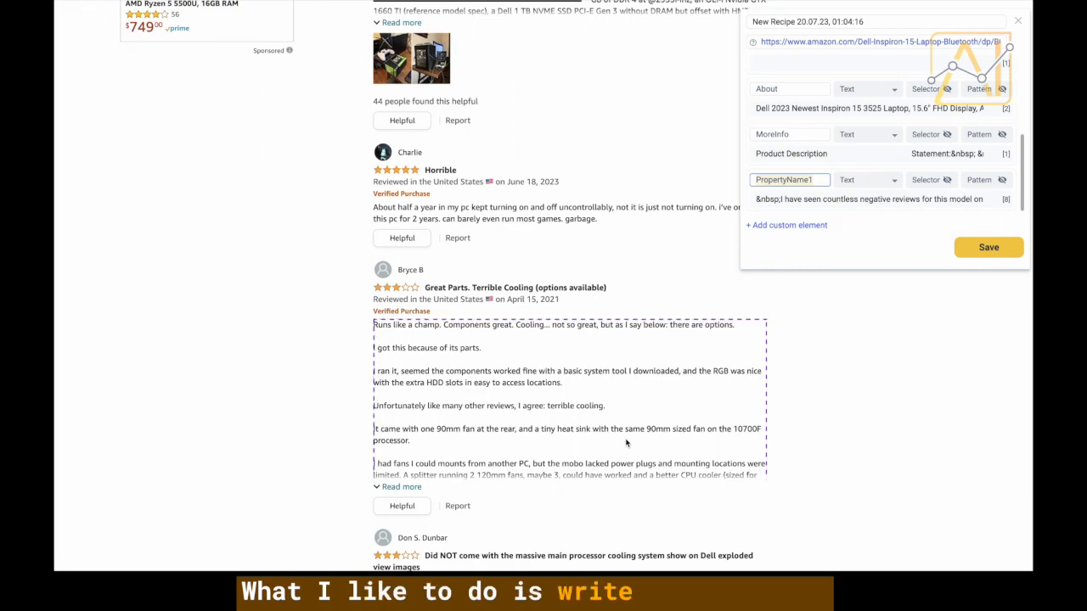
scroll(626, 442, up, 15)
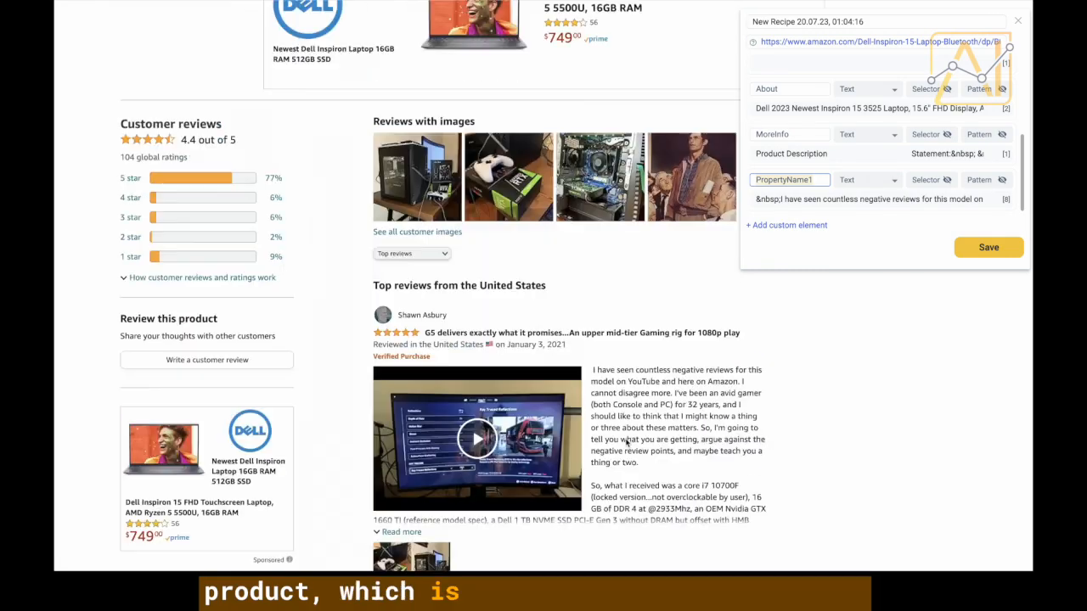
scroll(626, 442, up, 15)
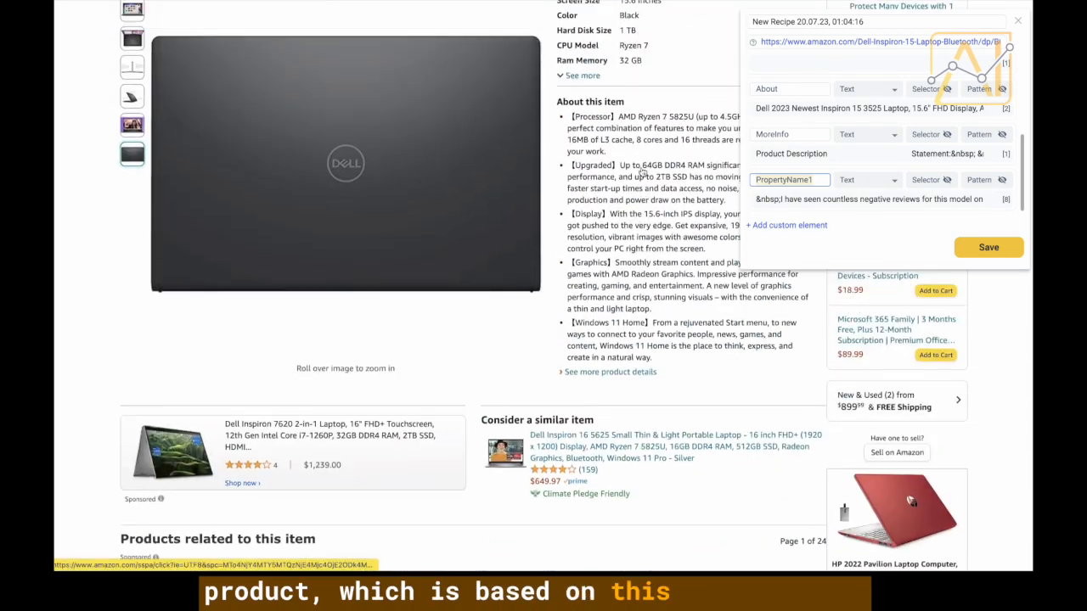
scroll(642, 373, down, 5)
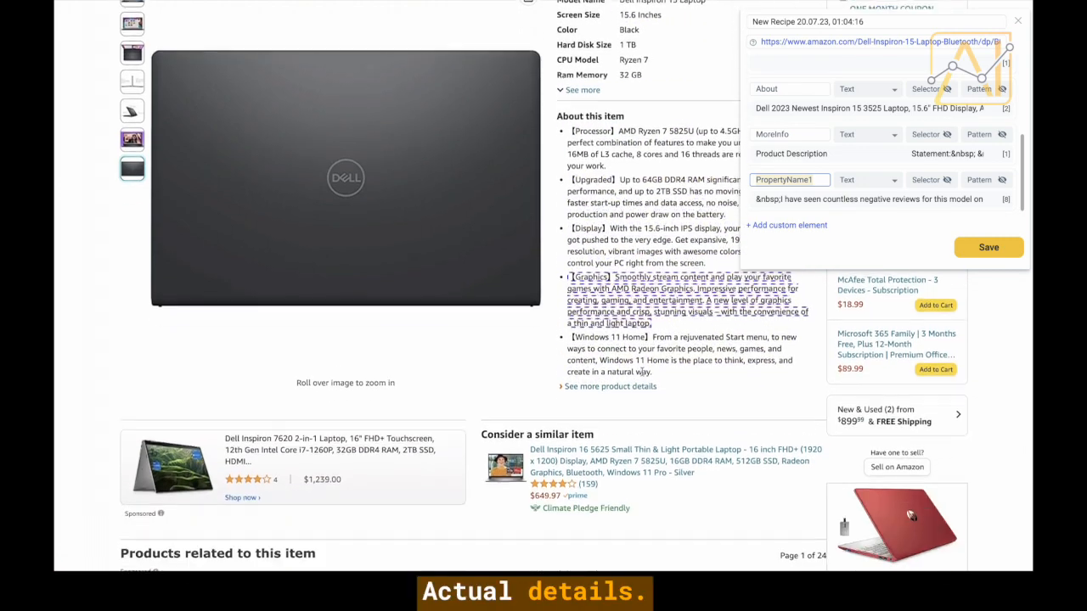
scroll(643, 373, down, 6)
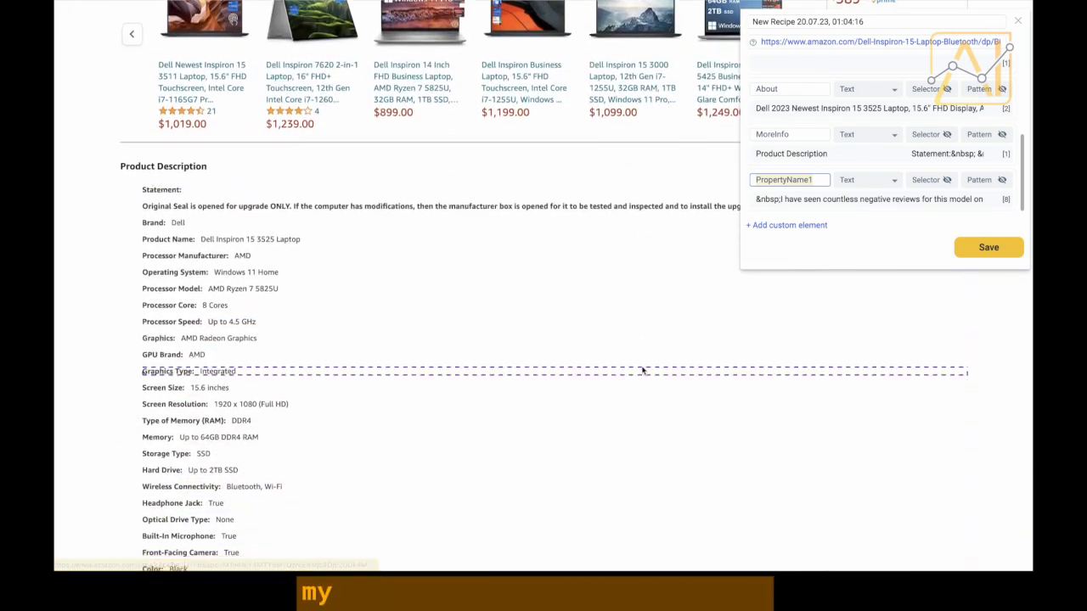
scroll(643, 371, down, 15)
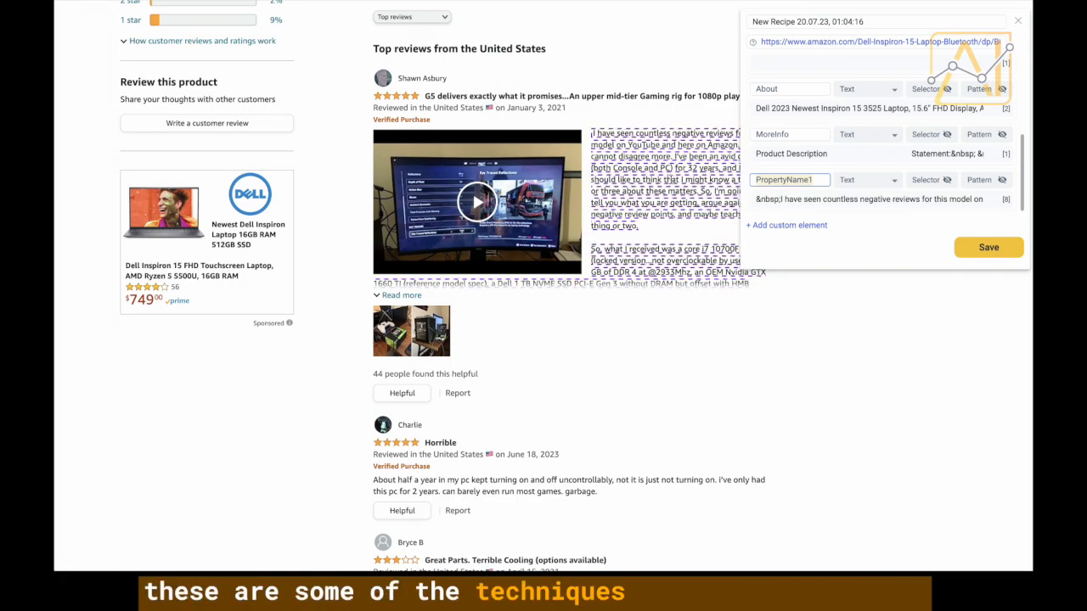
Name the field Reviews, title the recipe Amazon Product Scrape, and save it.
text(Rev)
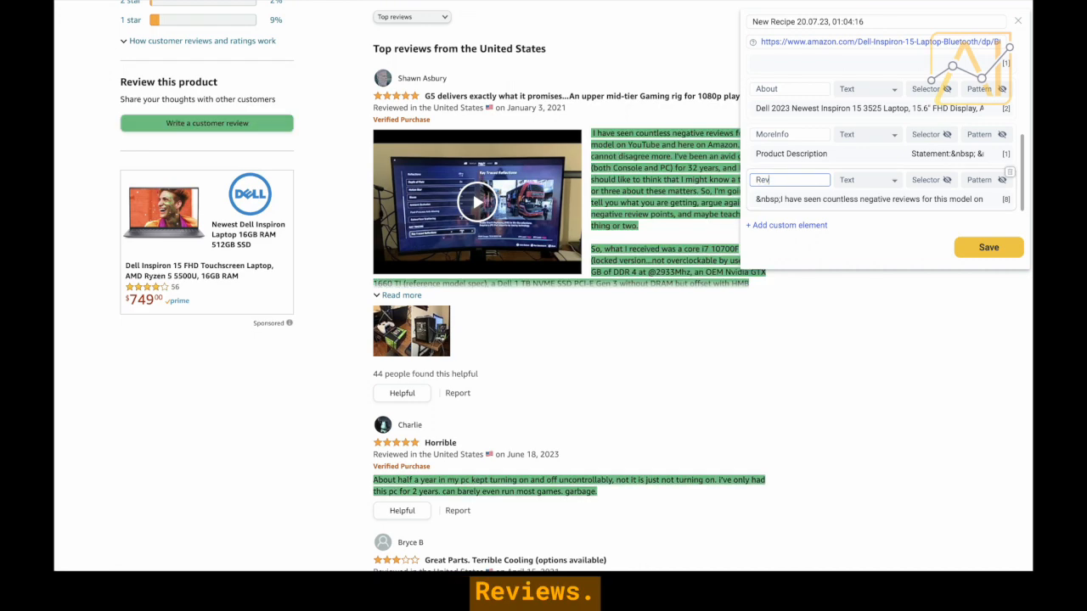
text(iews)
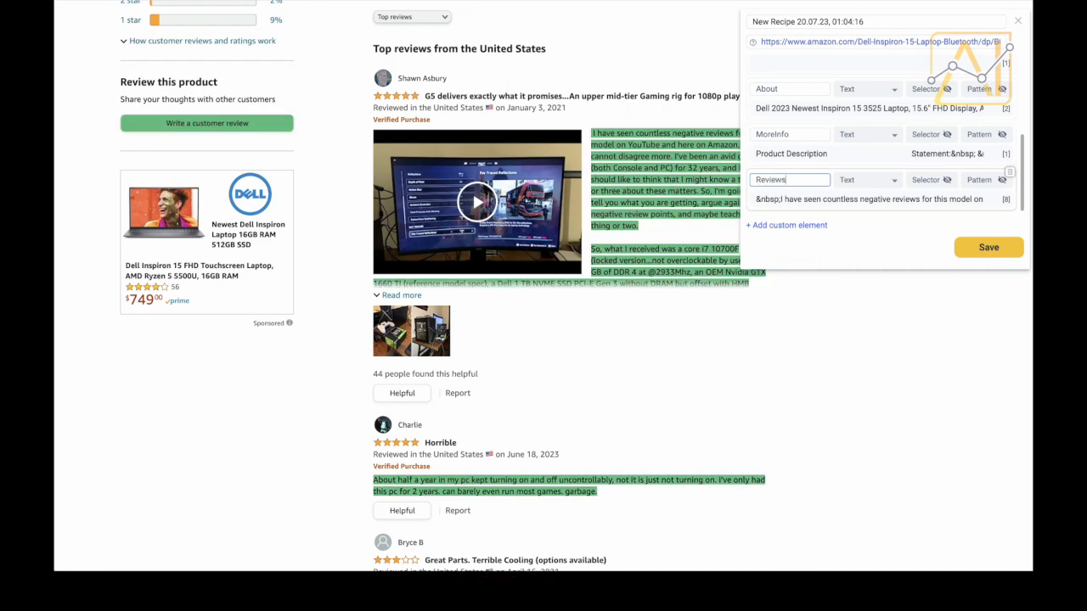
click(987, 248)
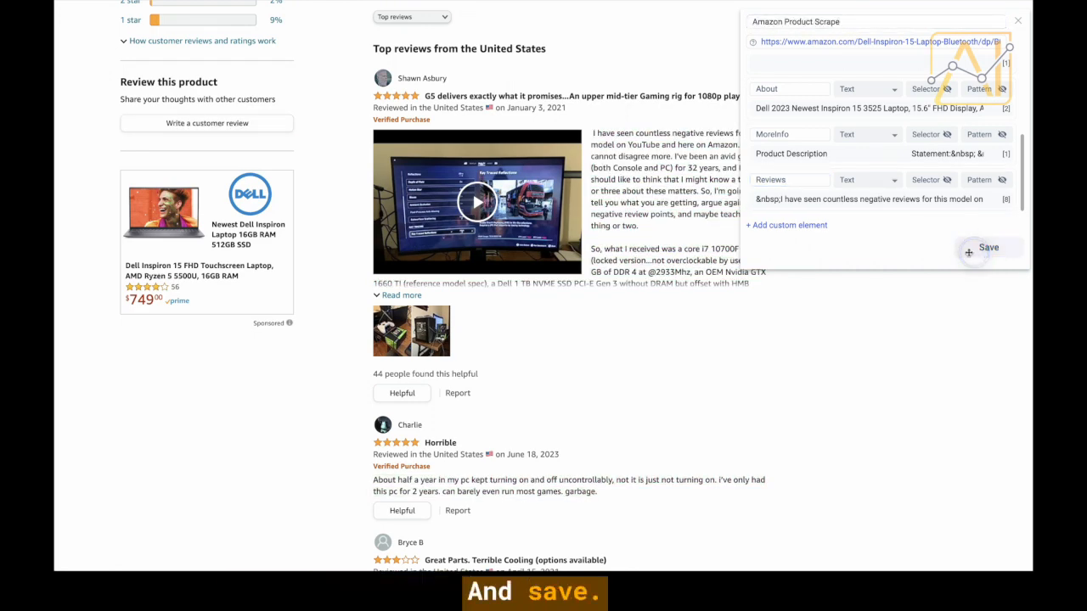
click(968, 252)
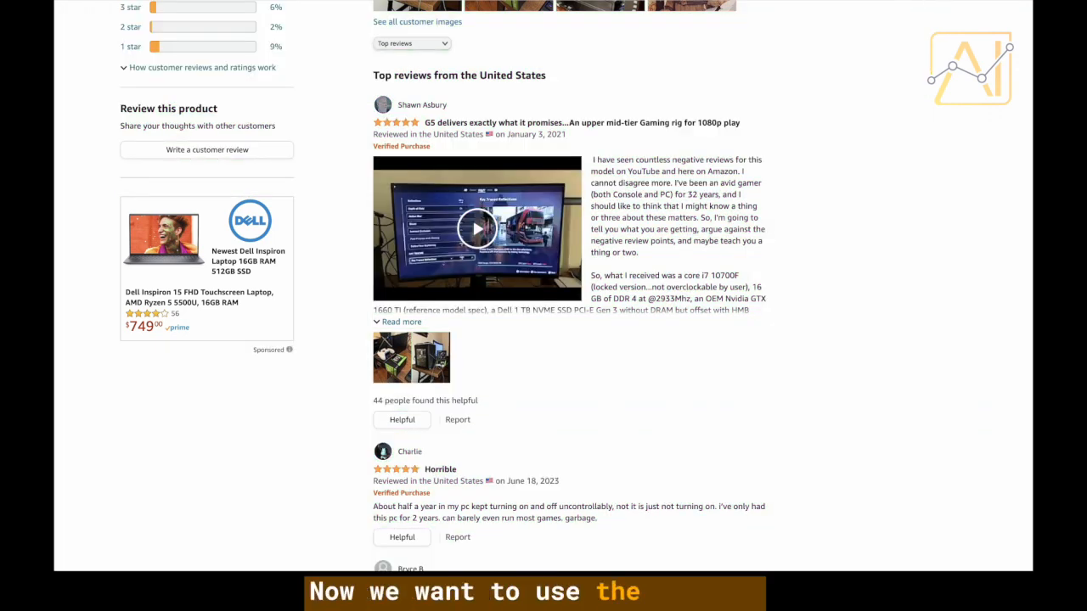
click(946, 1)
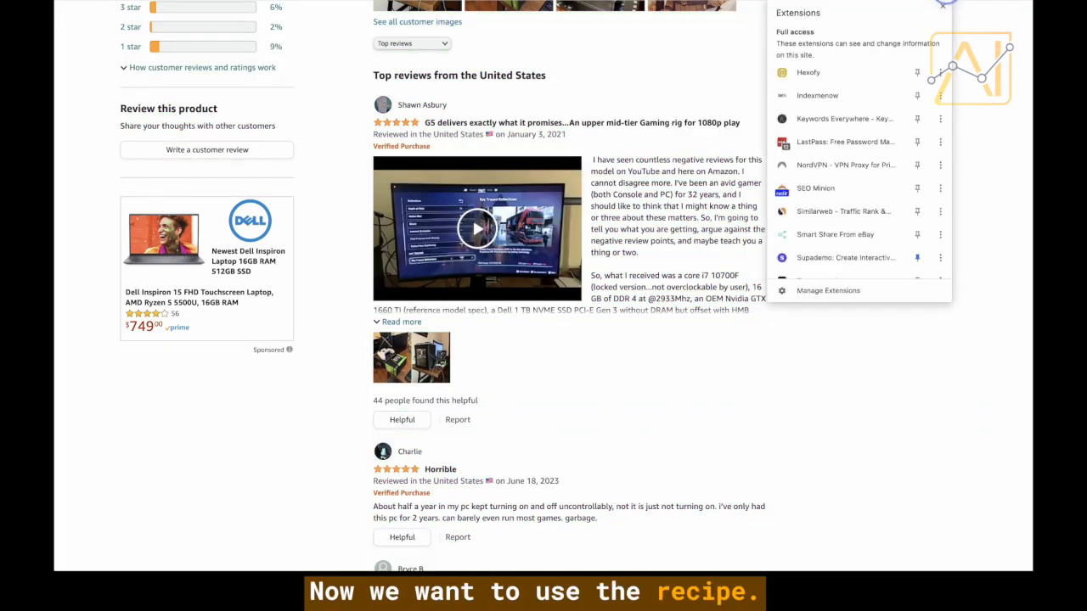
Run Hexofy on the product page, preview all fields, and export the data to a new Google Sheet.
click(861, 72)
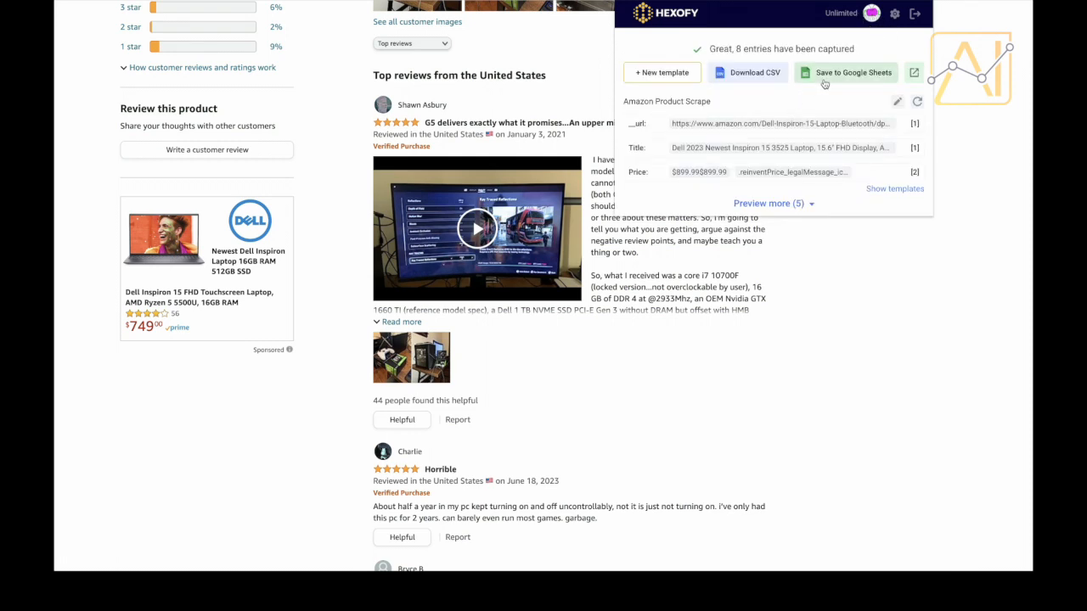
click(779, 204)
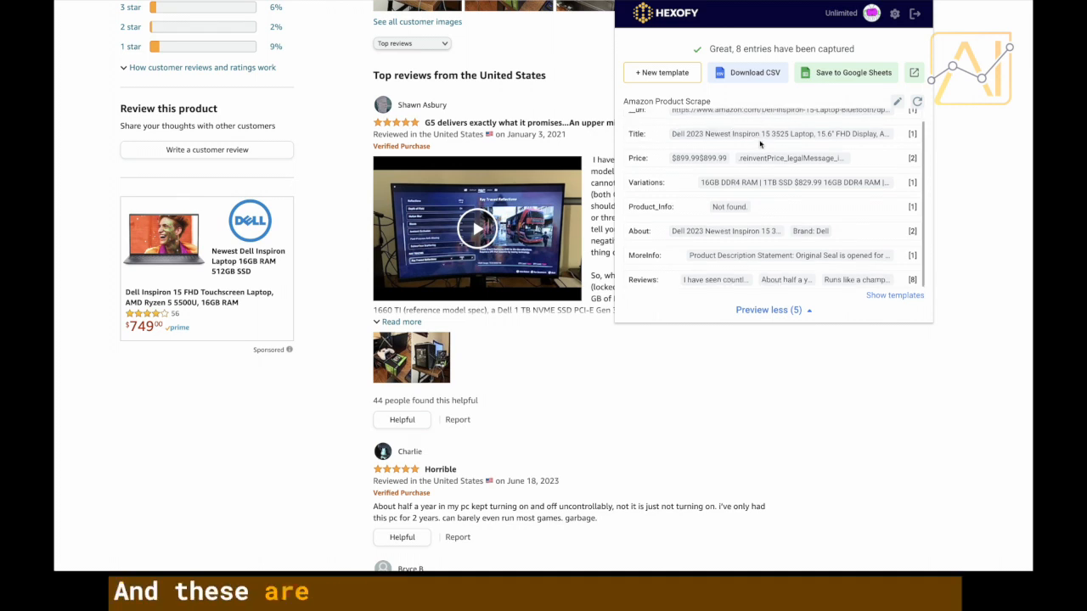
scroll(764, 136, up, 2)
click(862, 73)
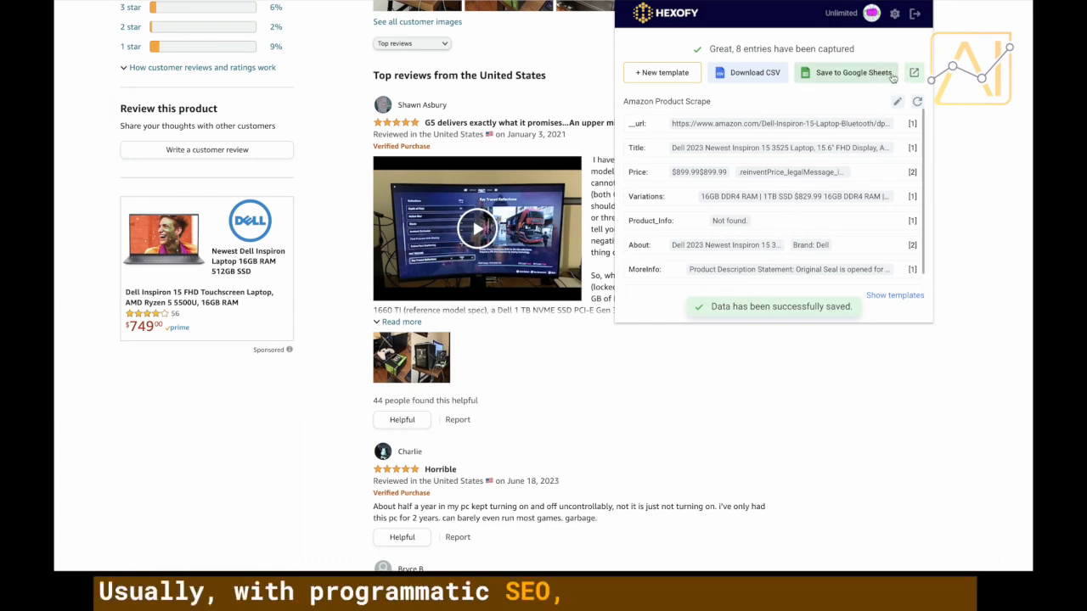
click(908, 74)
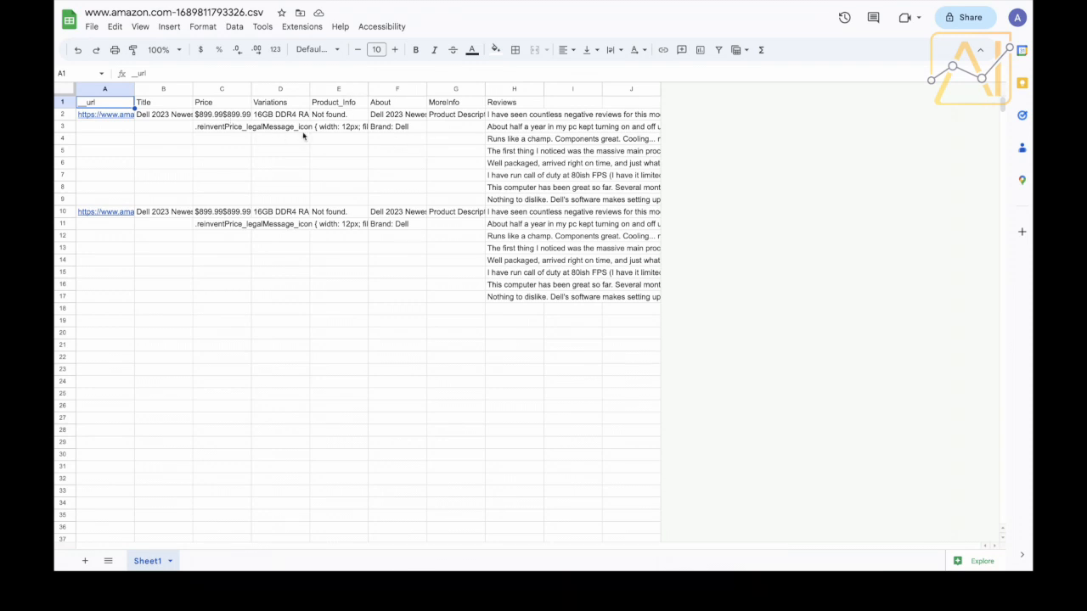
Widen the Variations and MoreInfo columns and read the D2 variations and F2 About text.
click(281, 103)
click(297, 114)
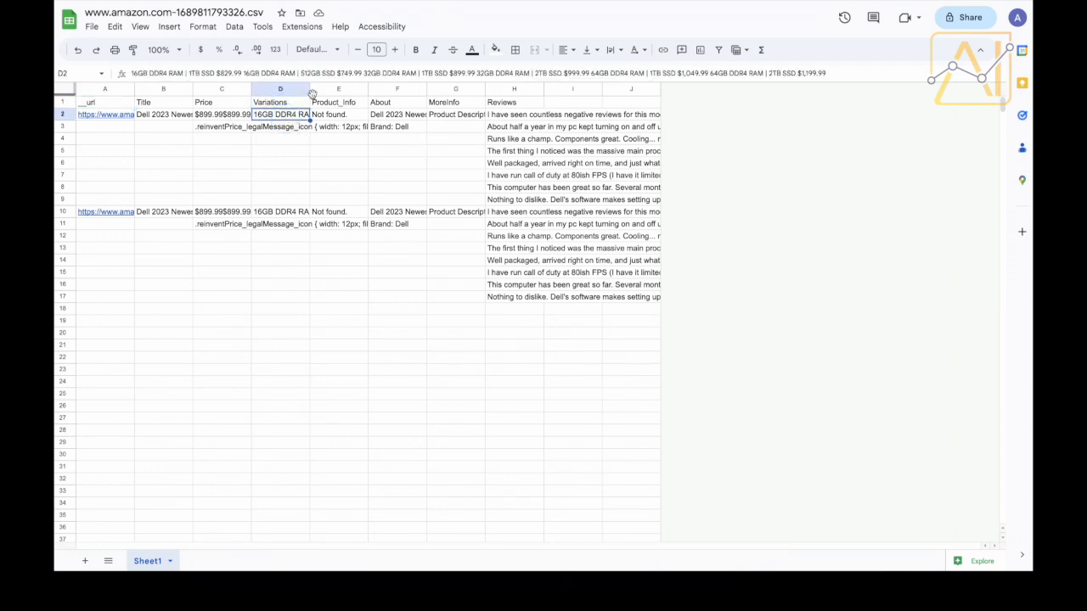
drag(310, 89, 465, 89)
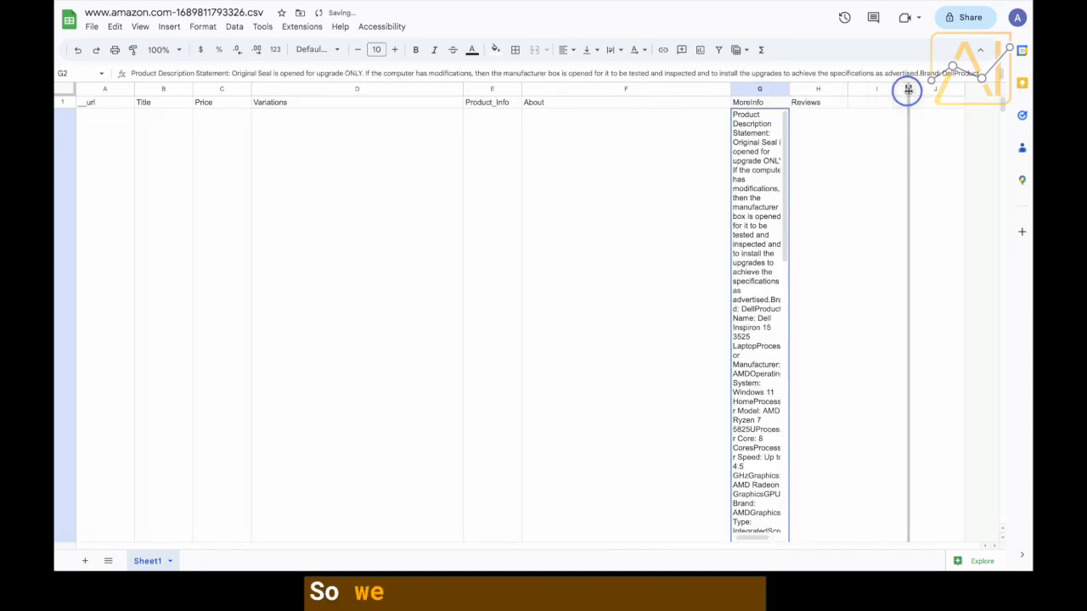
drag(905, 90, 960, 90)
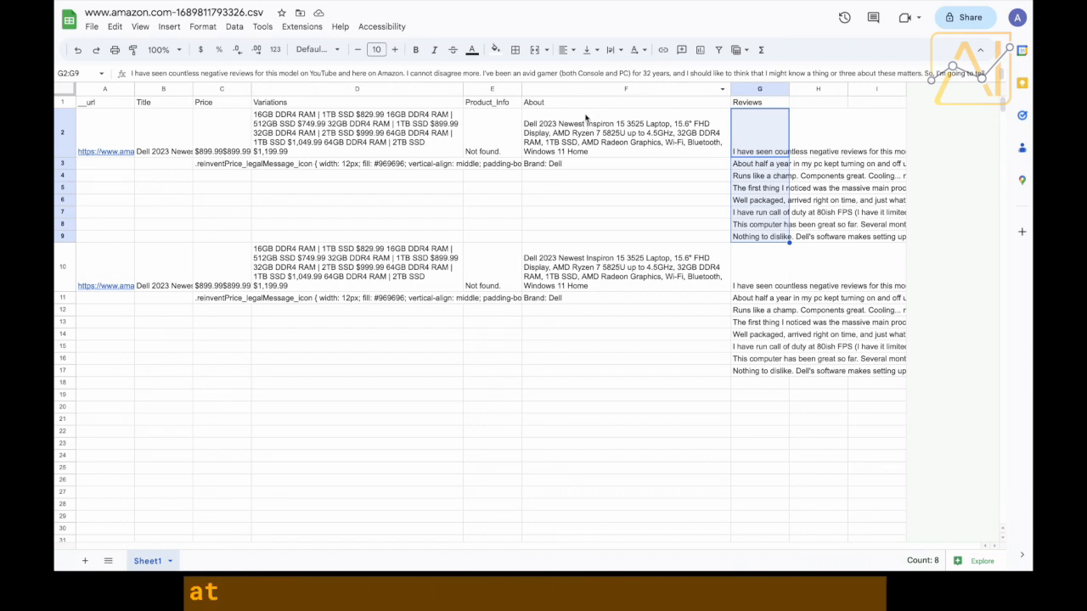
click(551, 134)
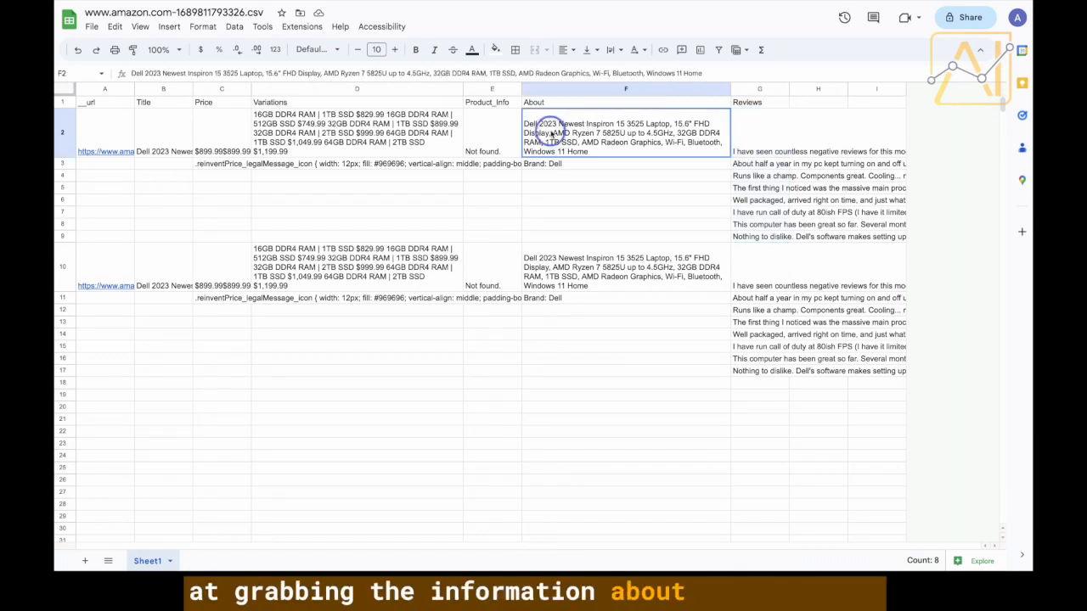
double_click(614, 144)
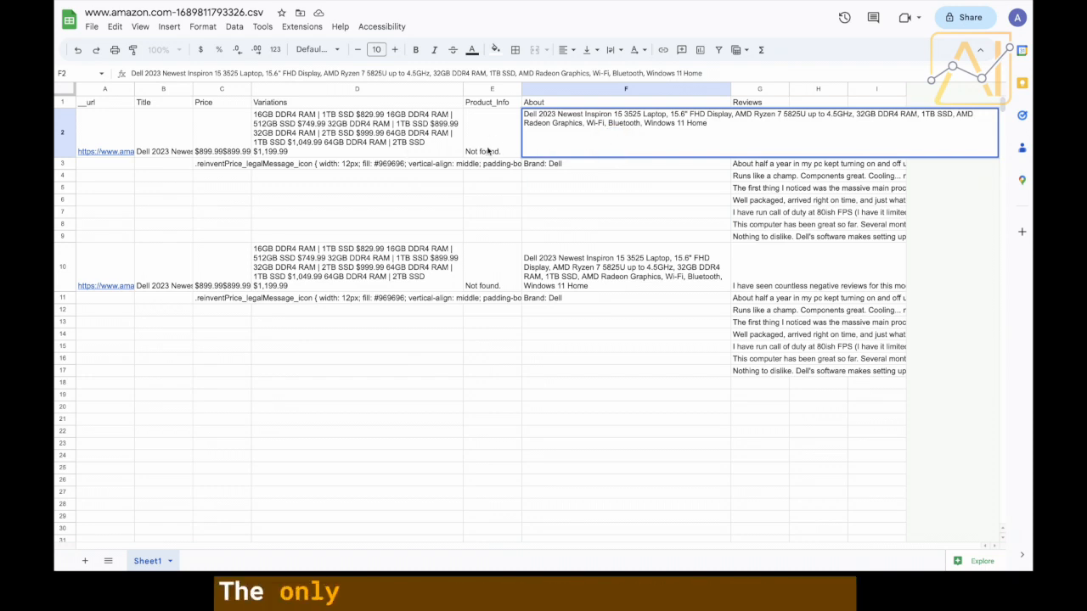
click(487, 151)
click(568, 150)
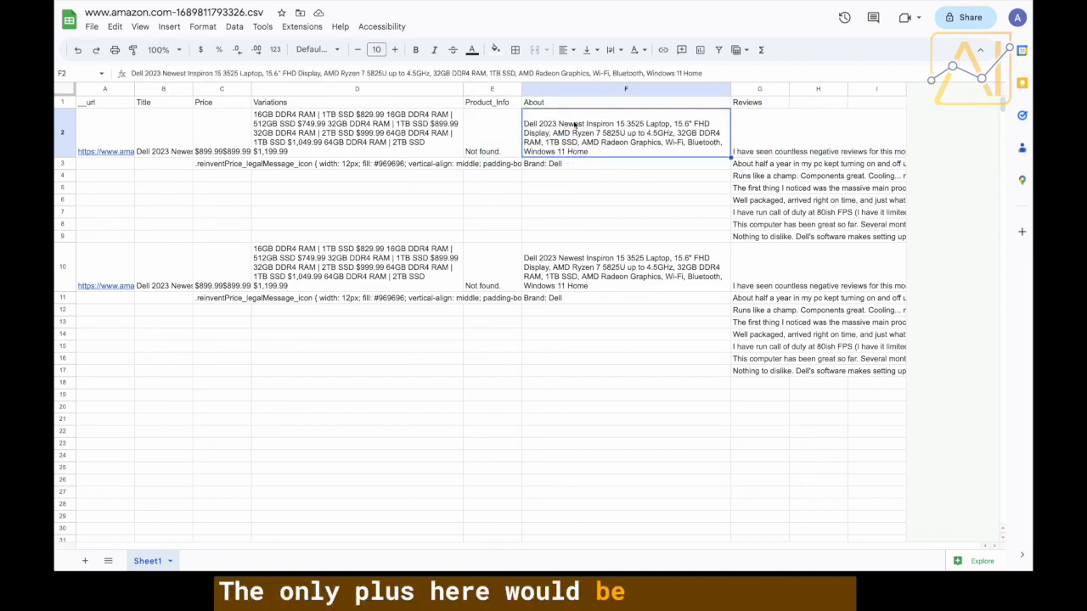
click(283, 124)
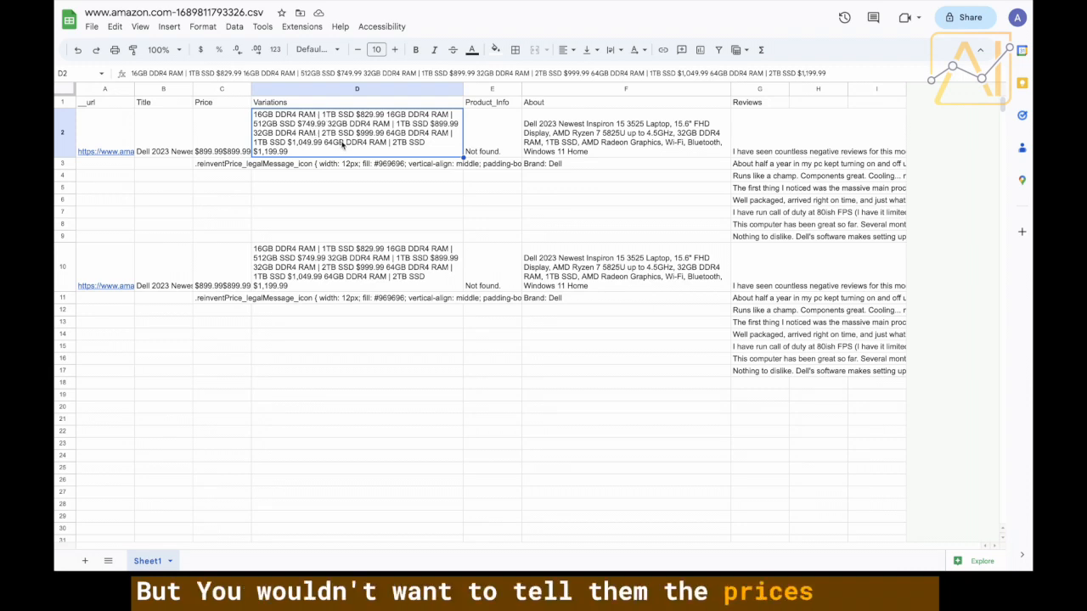
click(277, 114)
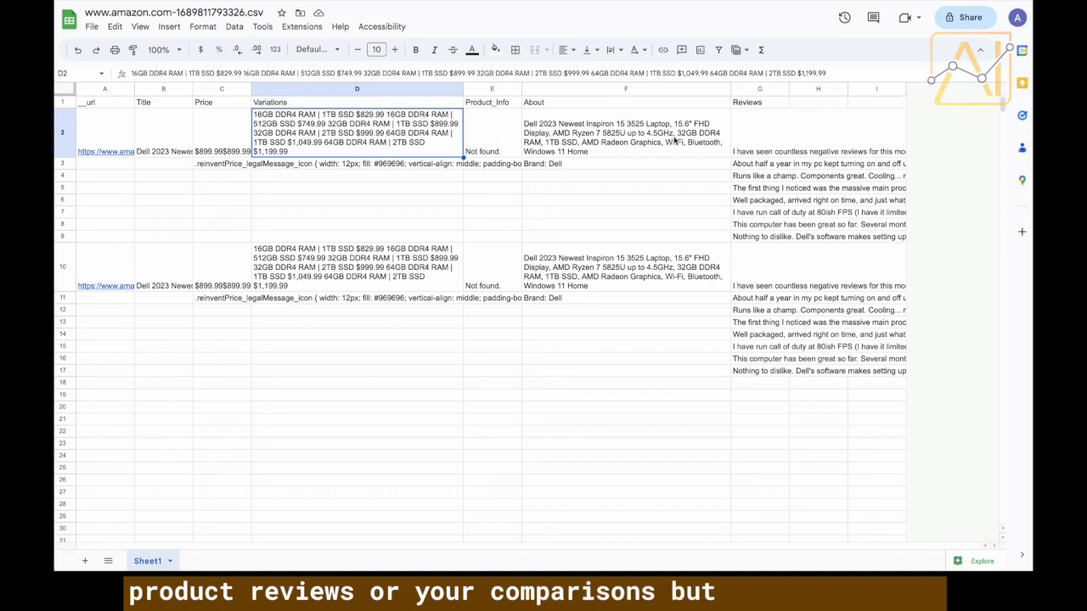
Copy the eight reviews in G2:G9.
drag(748, 148, 759, 242)
click(618, 189)
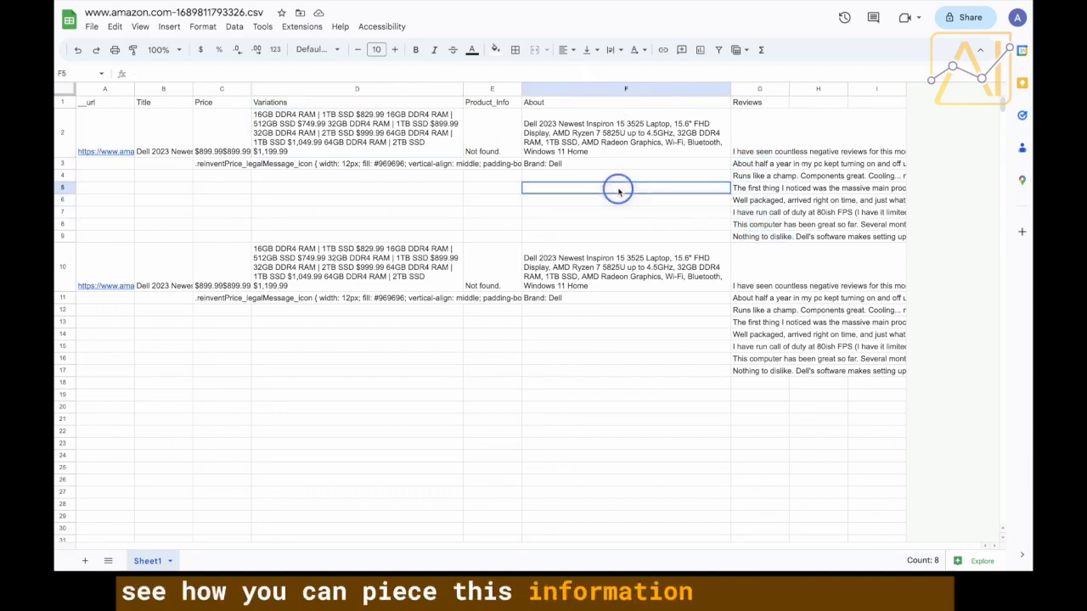
drag(754, 153, 757, 240)
click(725, 167)
drag(747, 151, 751, 238)
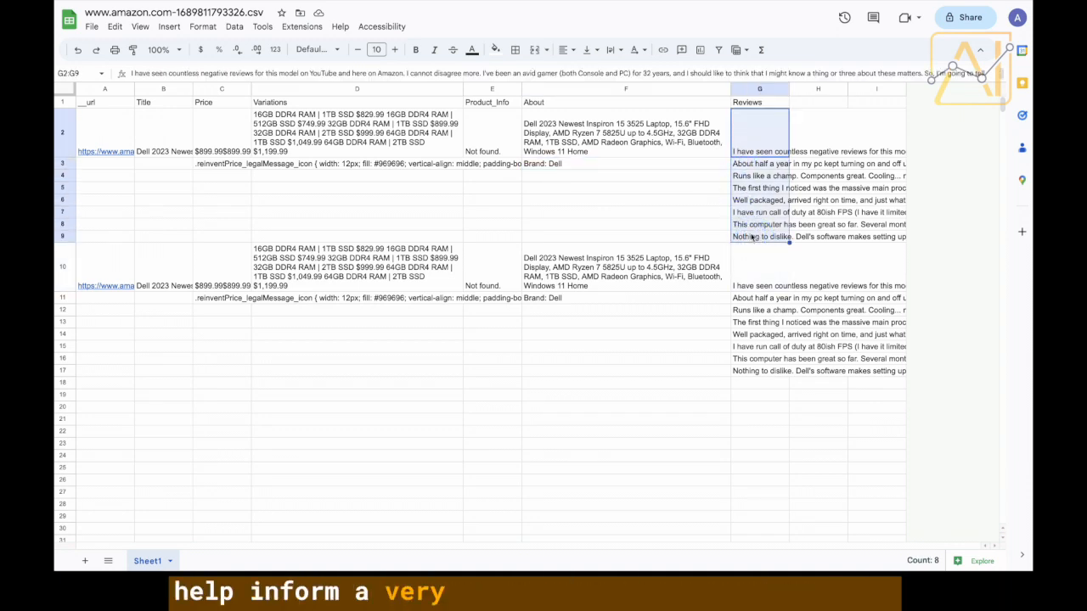
key(ctrl+c)
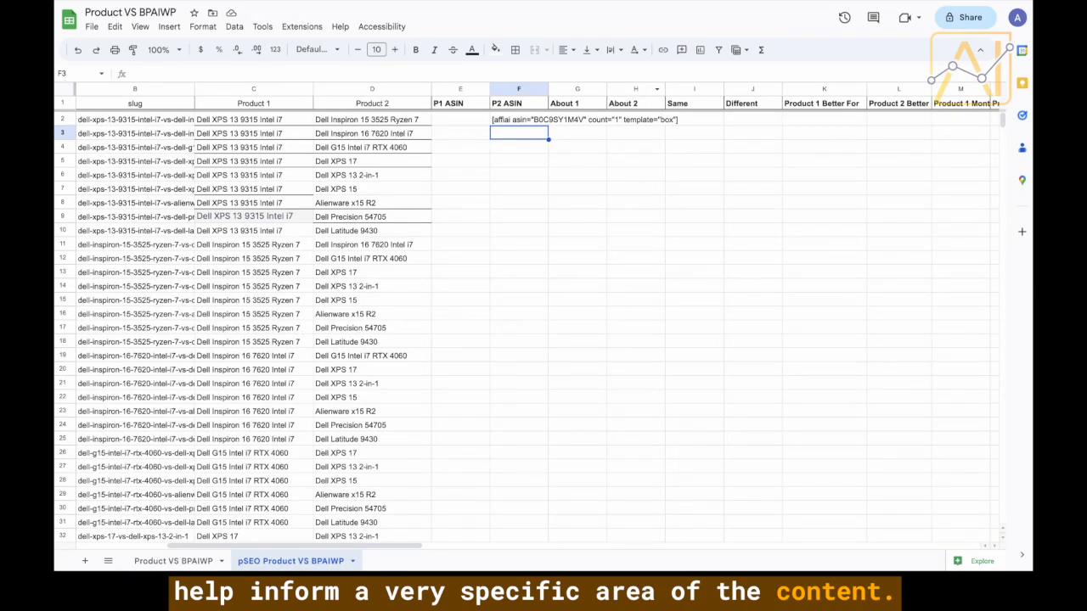
Return to the Product VS BPAIWP spreadsheet and check F2's box shortcode.
click(527, 160)
click(527, 122)
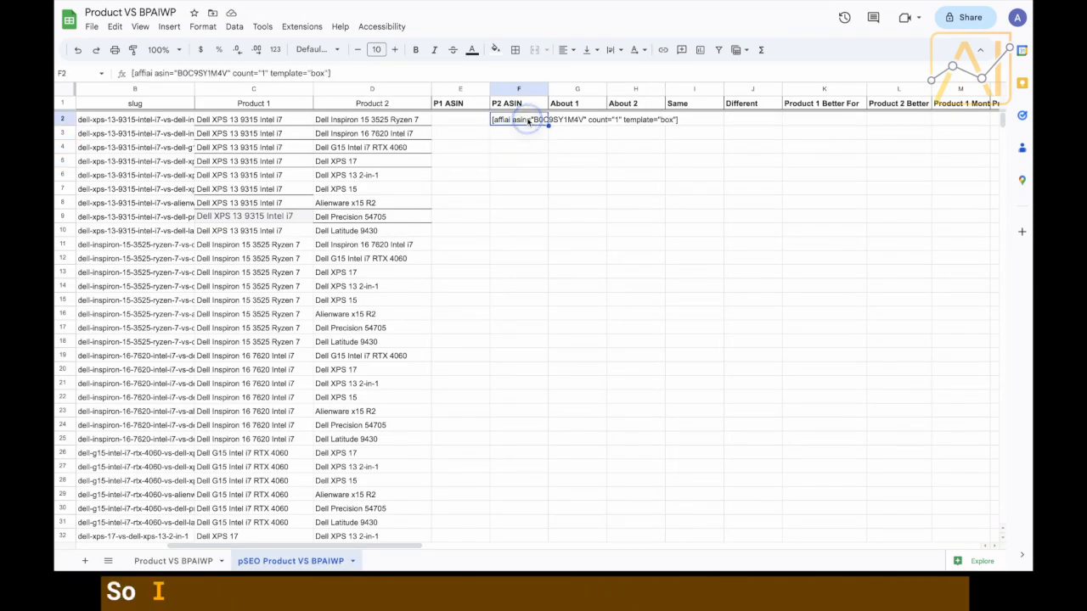
scroll(728, 136, right, 5)
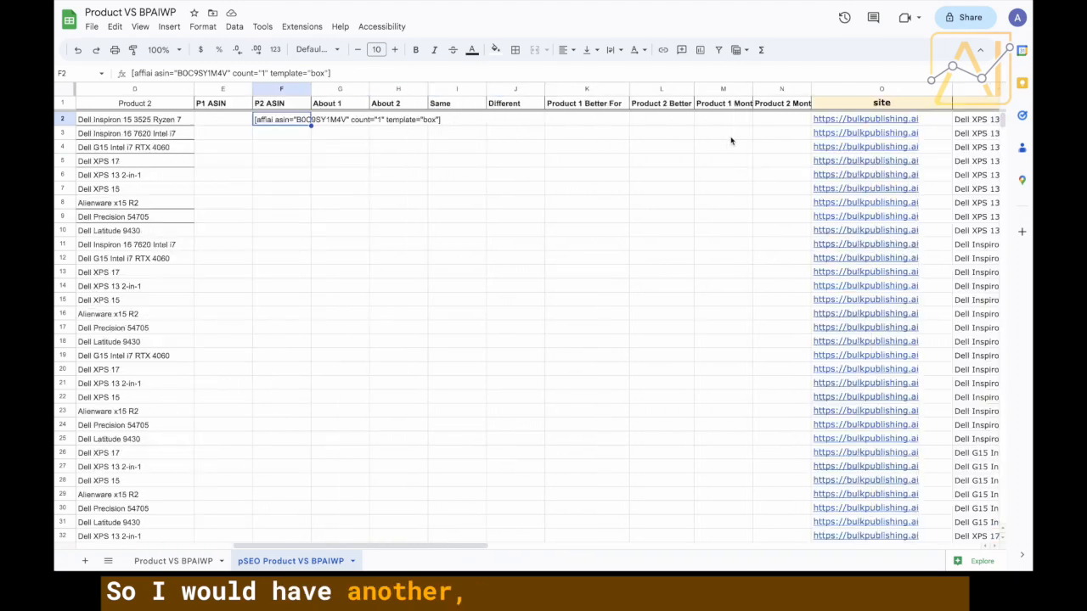
Widen columns M and N so the Product 1 Month and Product 2 Month headers show fully.
click(643, 119)
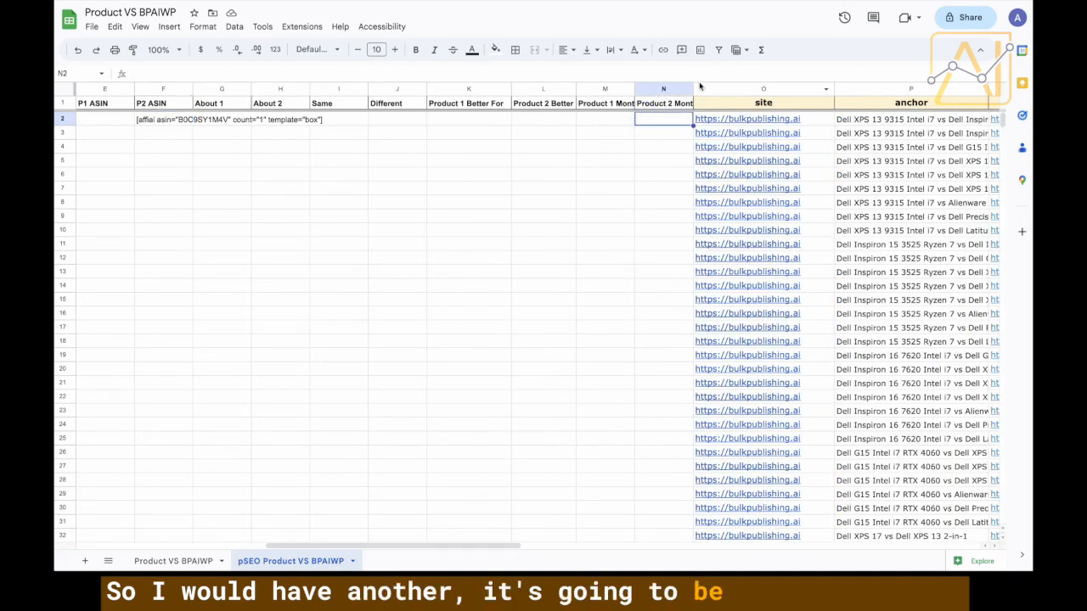
drag(692, 88, 769, 88)
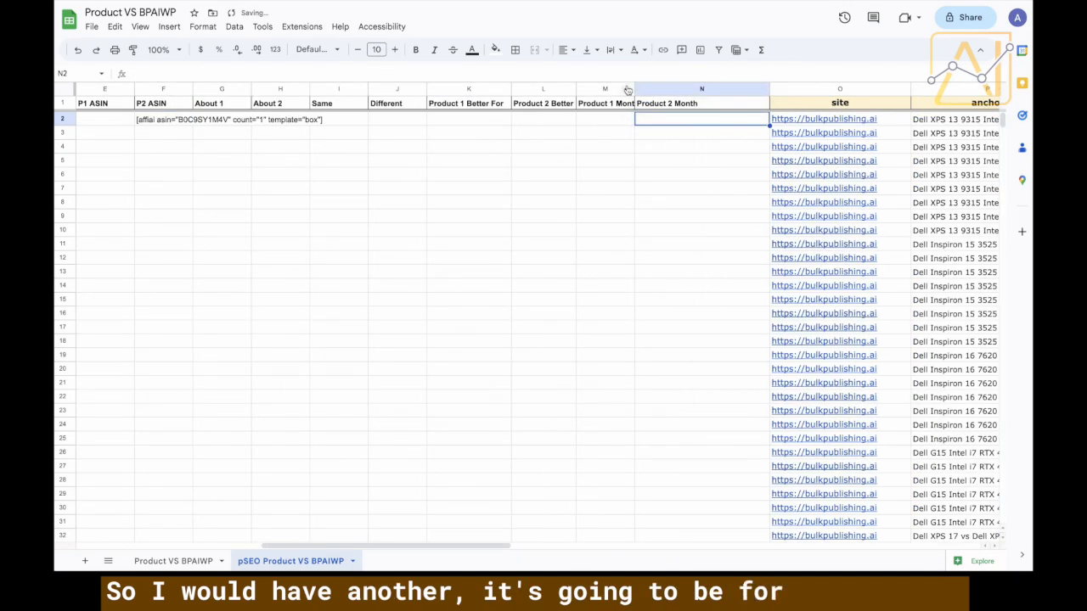
drag(633, 88, 682, 88)
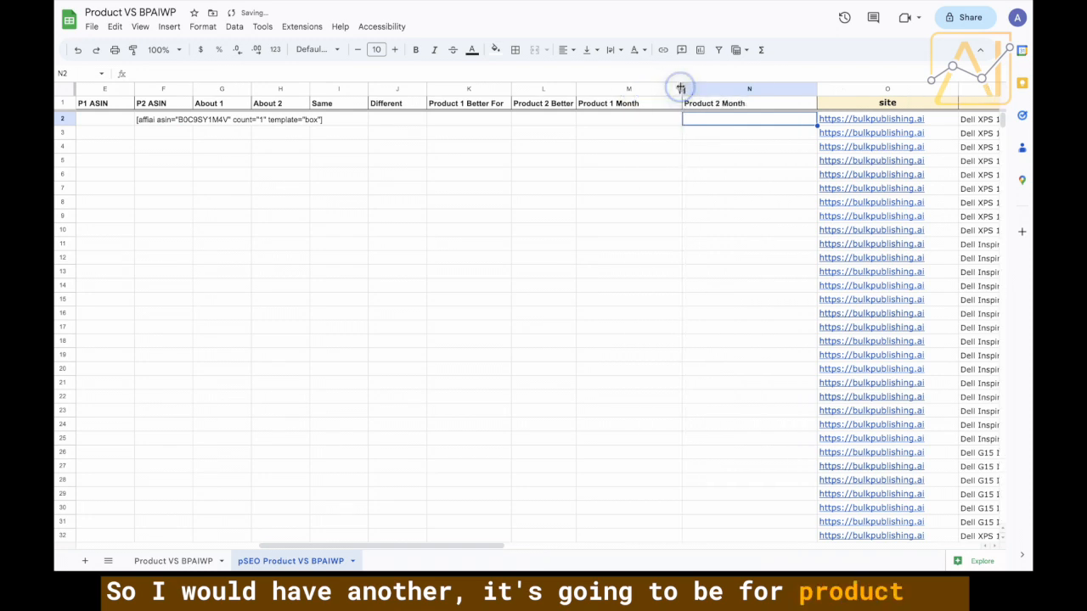
click(771, 156)
click(767, 123)
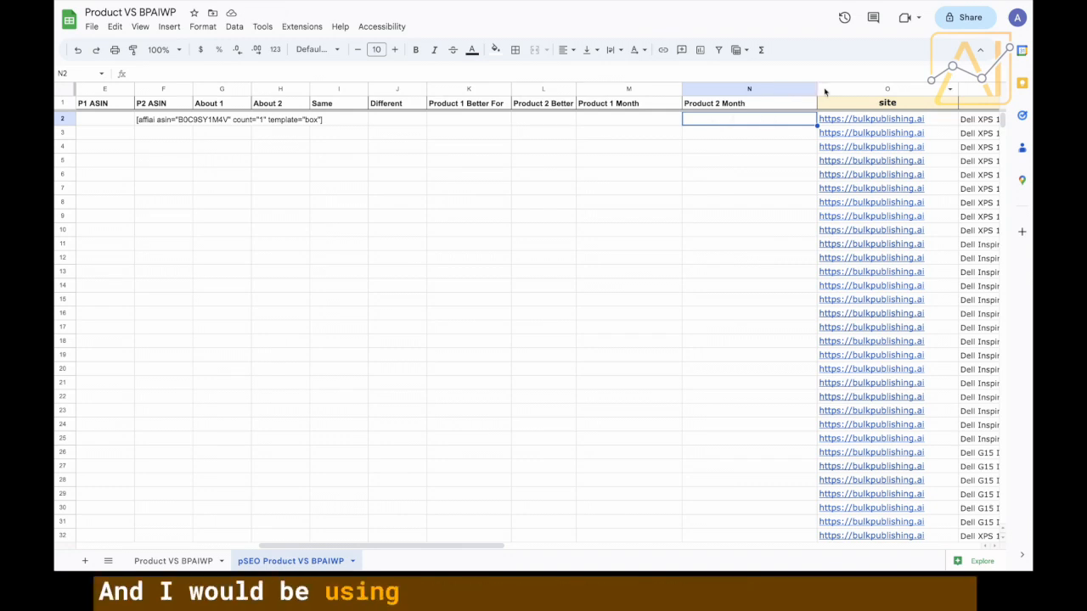
Insert Product 1 Review and Product 2 Review header columns right of Product 2 Month.
click(798, 90)
right_click(797, 90)
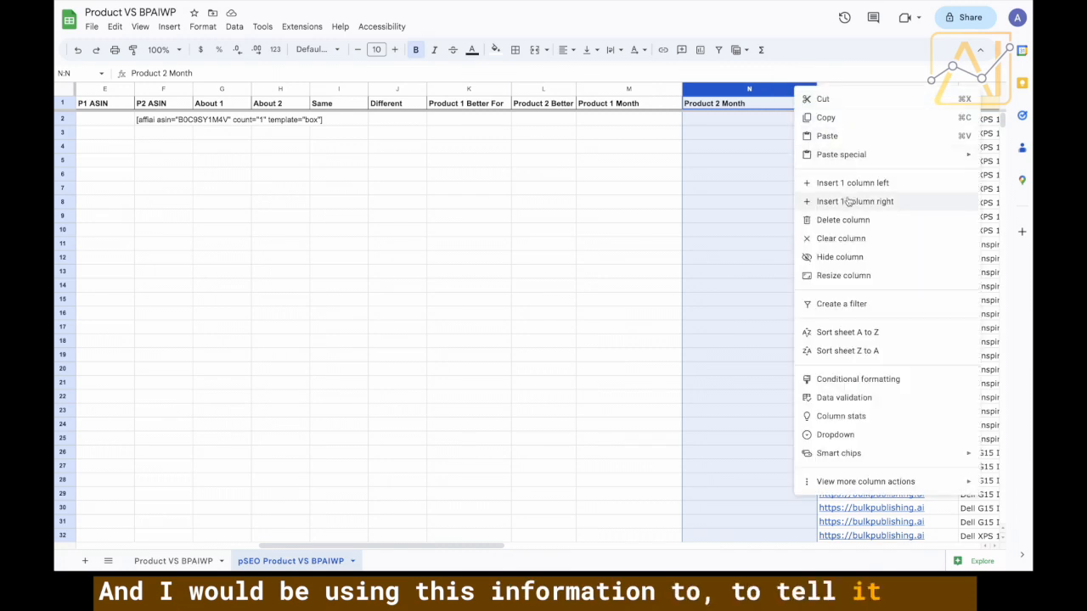
click(847, 201)
click(863, 109)
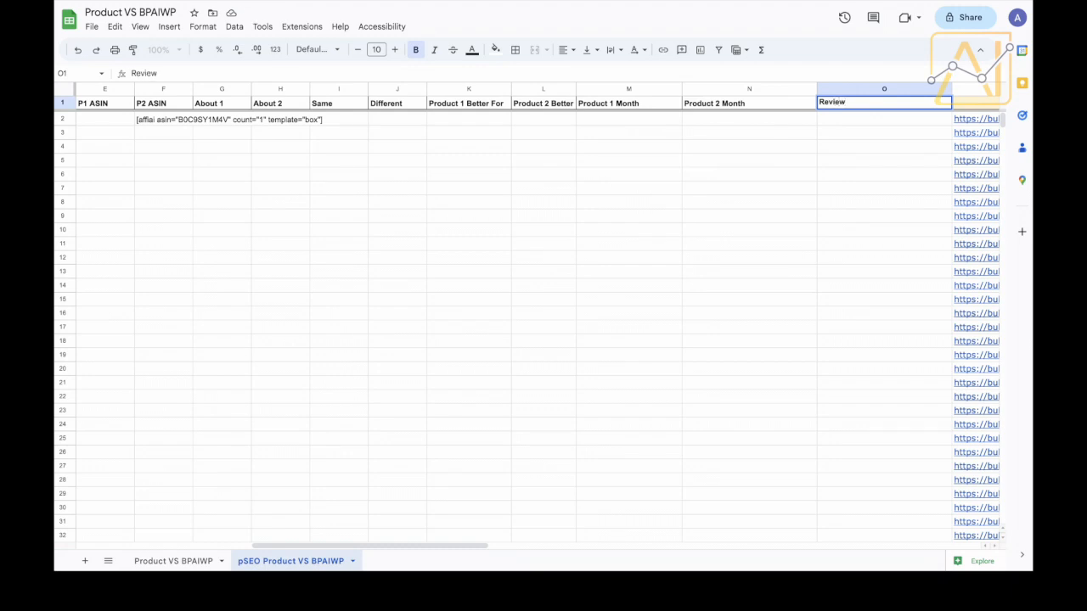
text(Product 1)
key(Return)
click(875, 90)
right_click(874, 90)
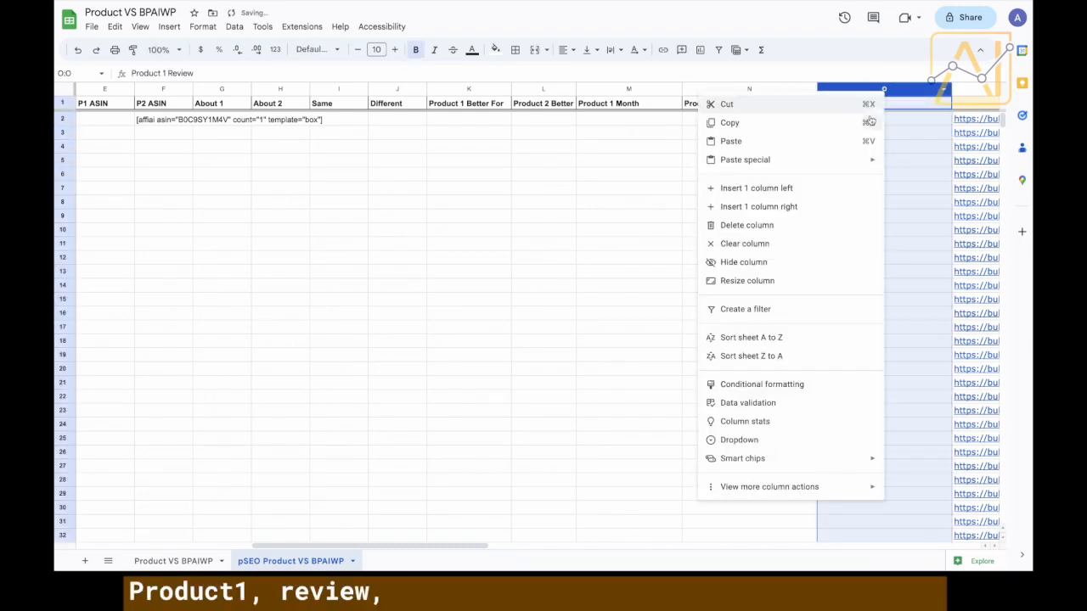
click(821, 206)
click(857, 102)
text(Product Review)
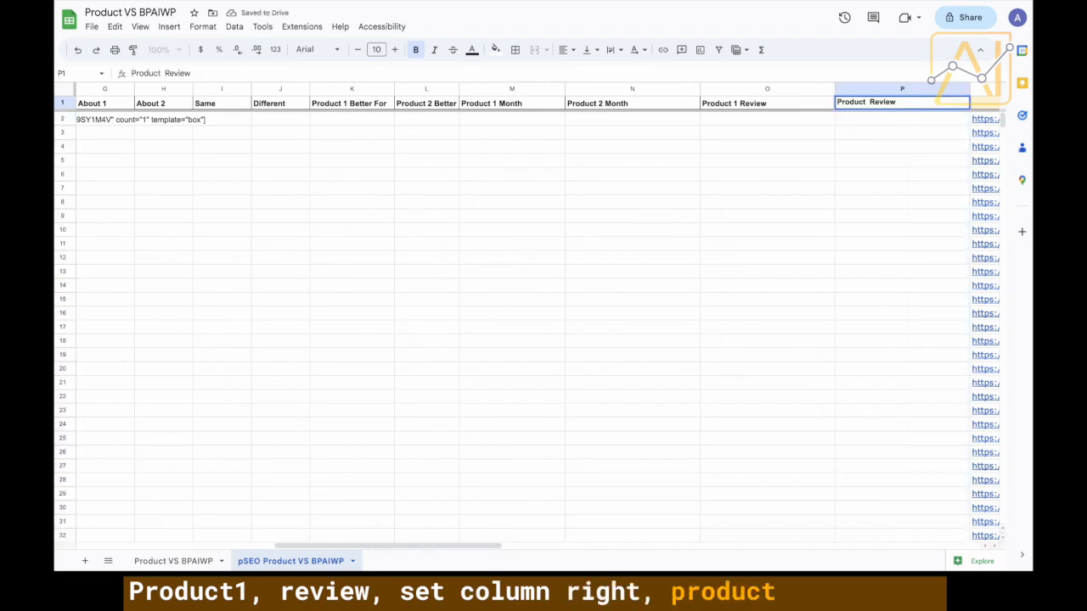
text(2)
click(863, 155)
Paste the scraped review text into cell P2.
click(866, 121)
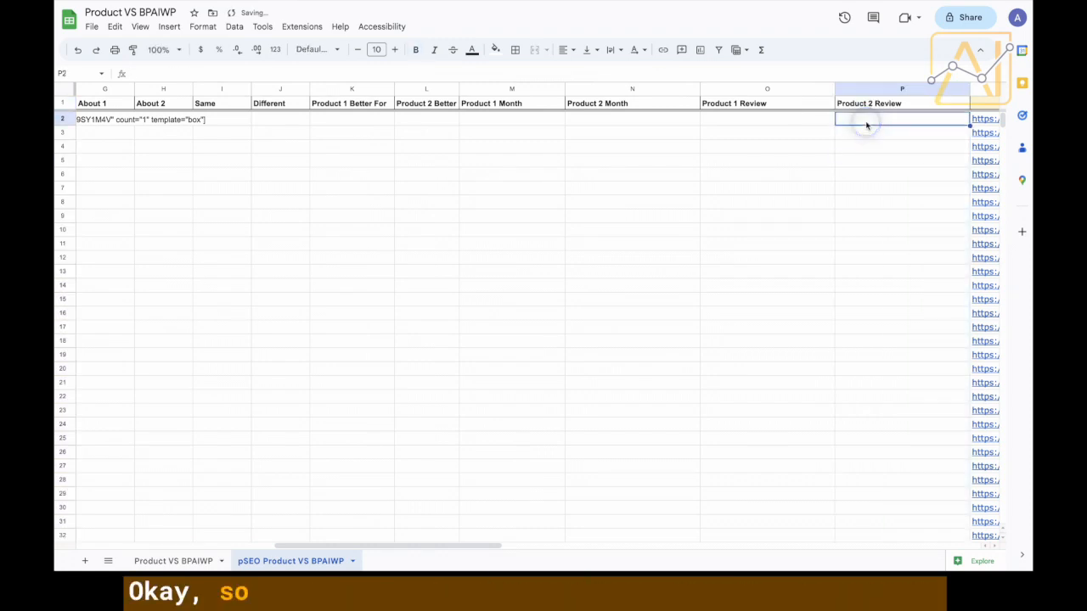
double_click(868, 119)
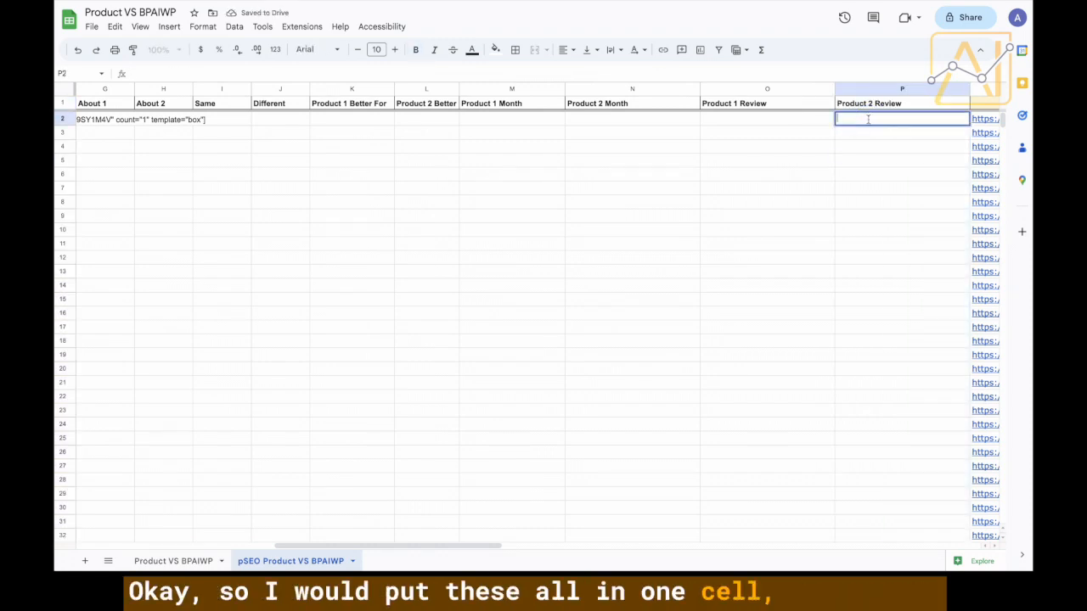
key(ctrl+v)
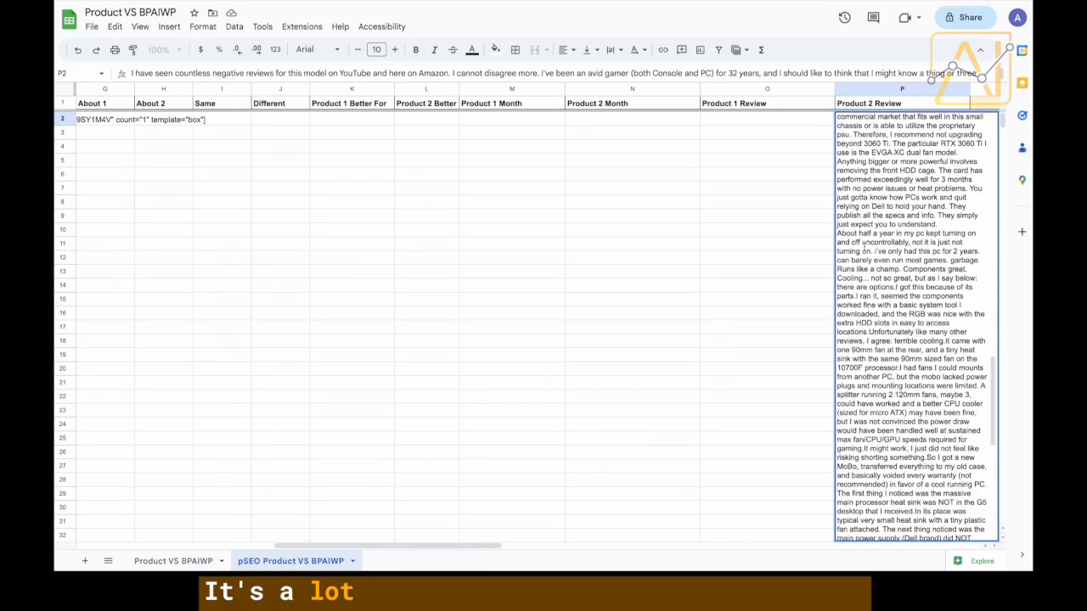
click(806, 177)
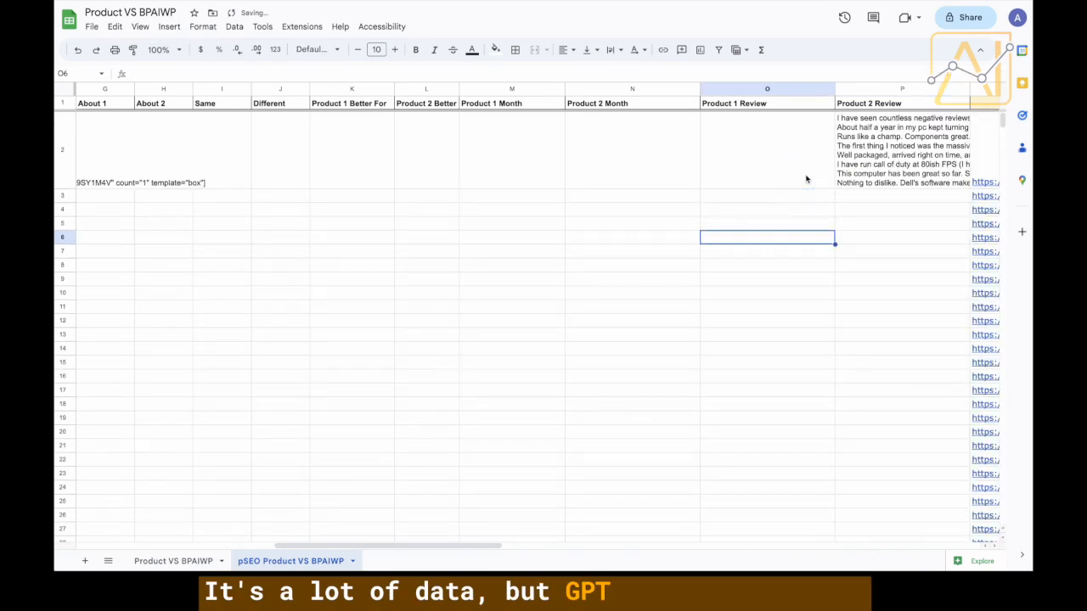
scroll(808, 166, left, 10)
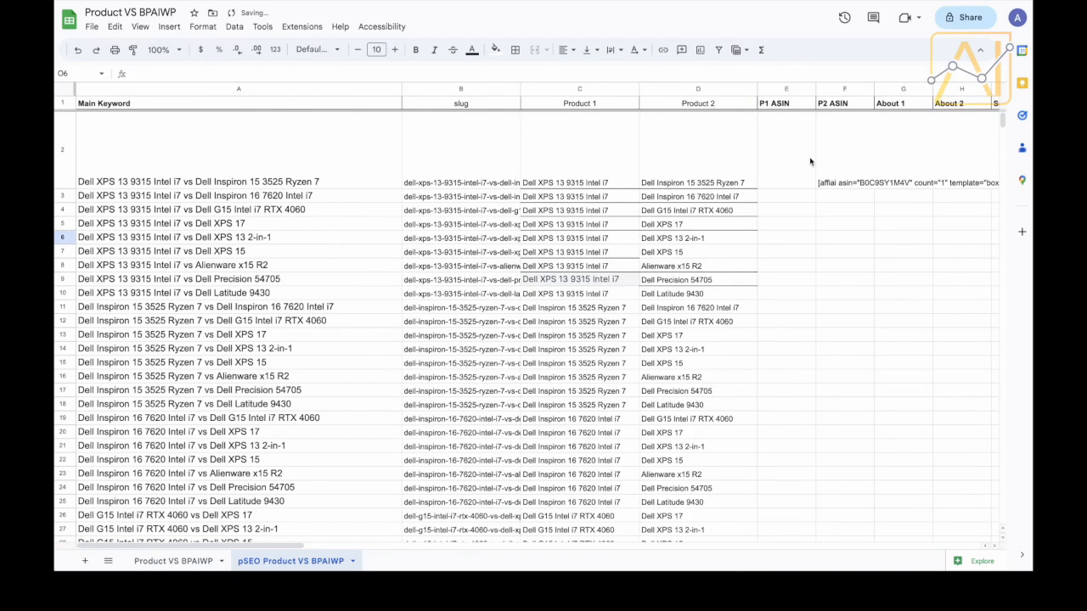
scroll(809, 156, right, 10)
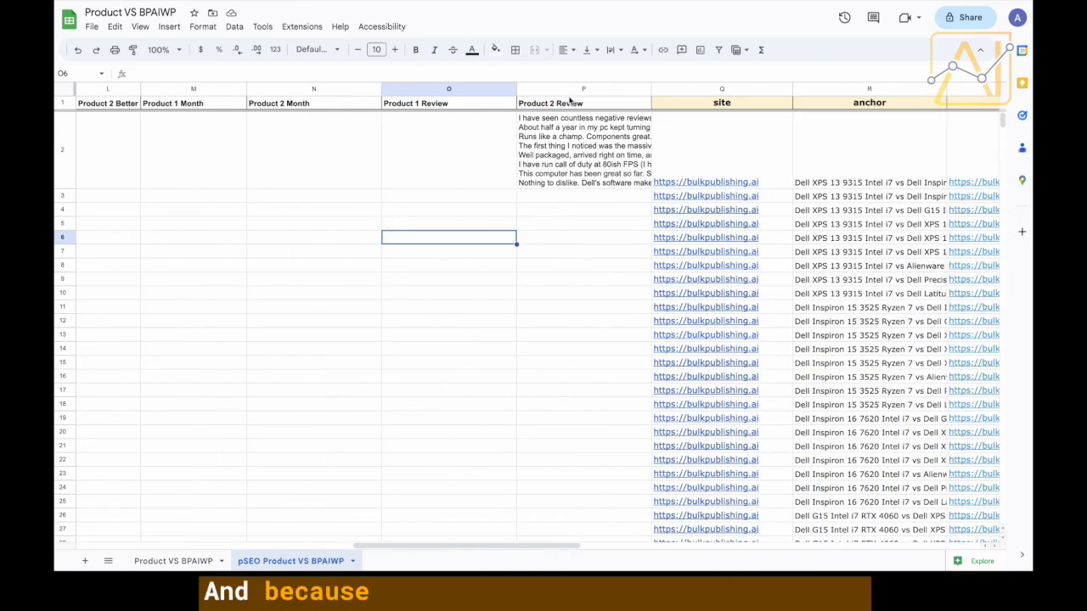
scroll(529, 199, left, 10)
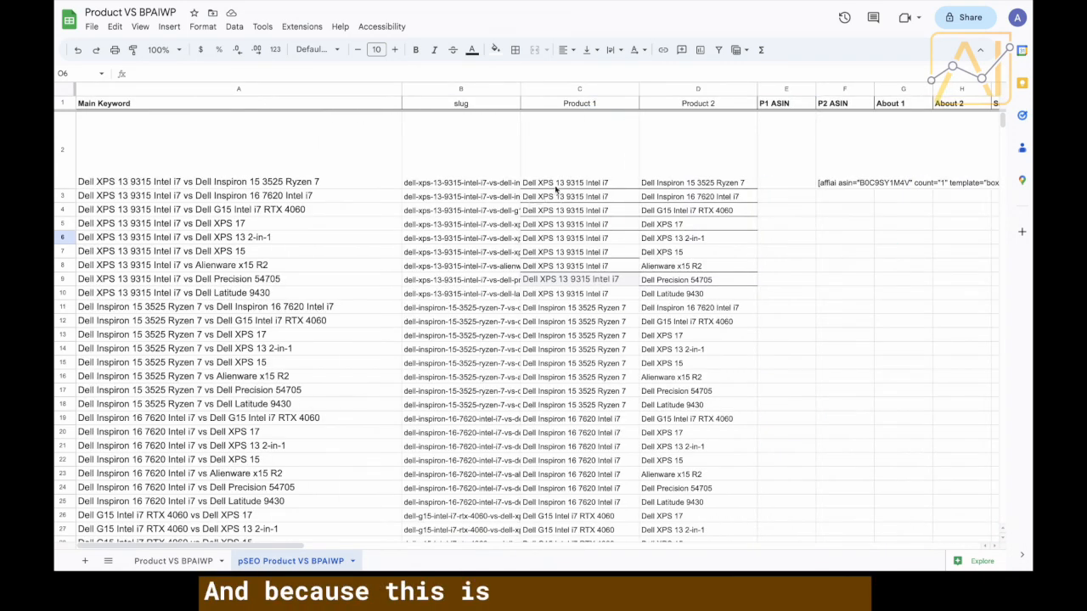
scroll(645, 189, down, 12)
scroll(646, 189, up, 15)
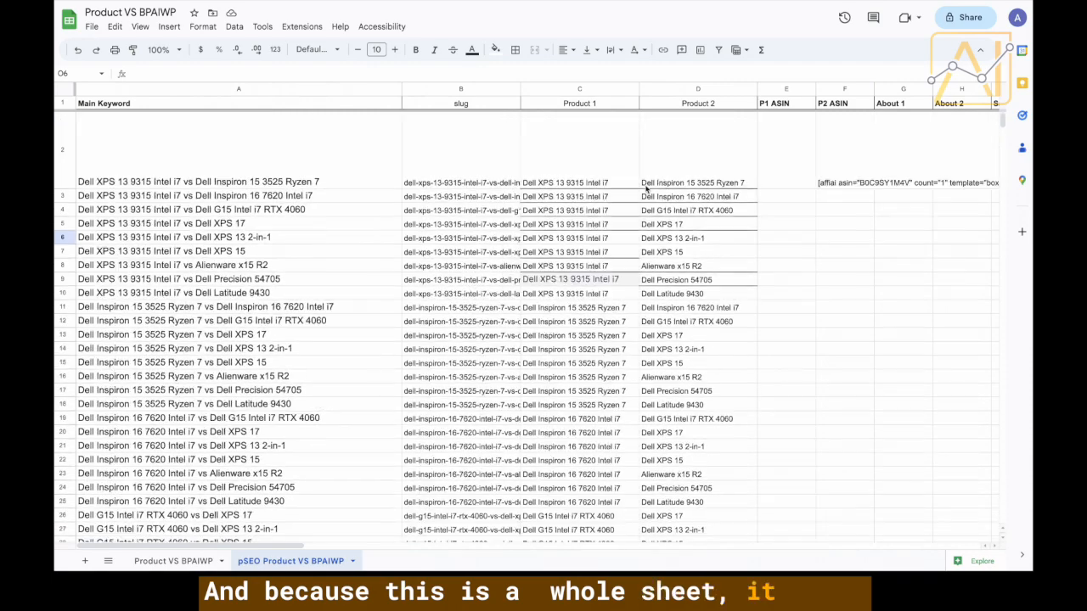
scroll(646, 190, right, 3)
scroll(645, 189, left, 3)
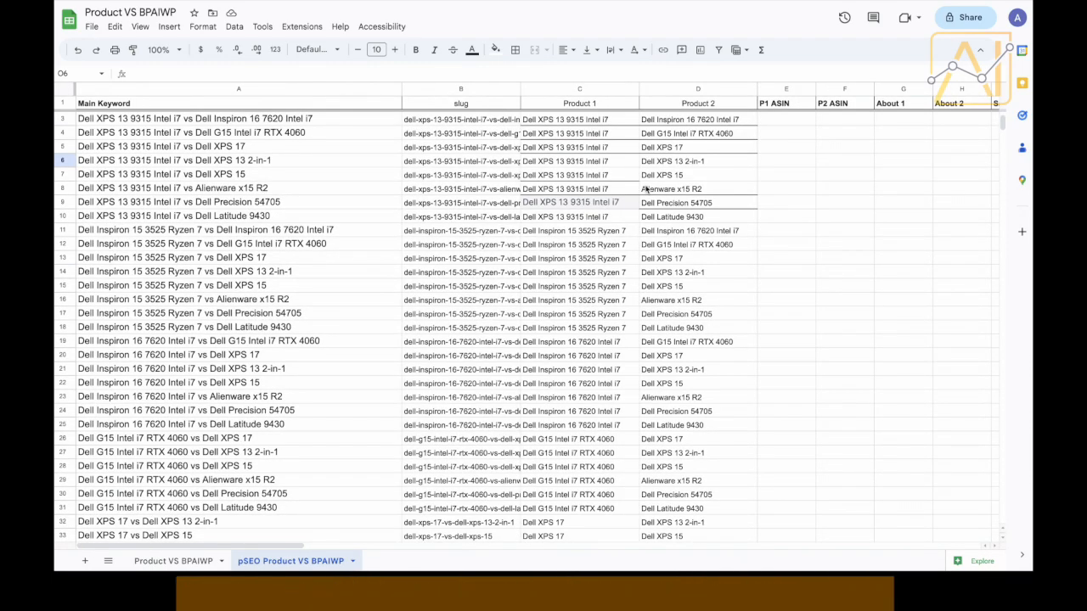
scroll(645, 189, up, 1)
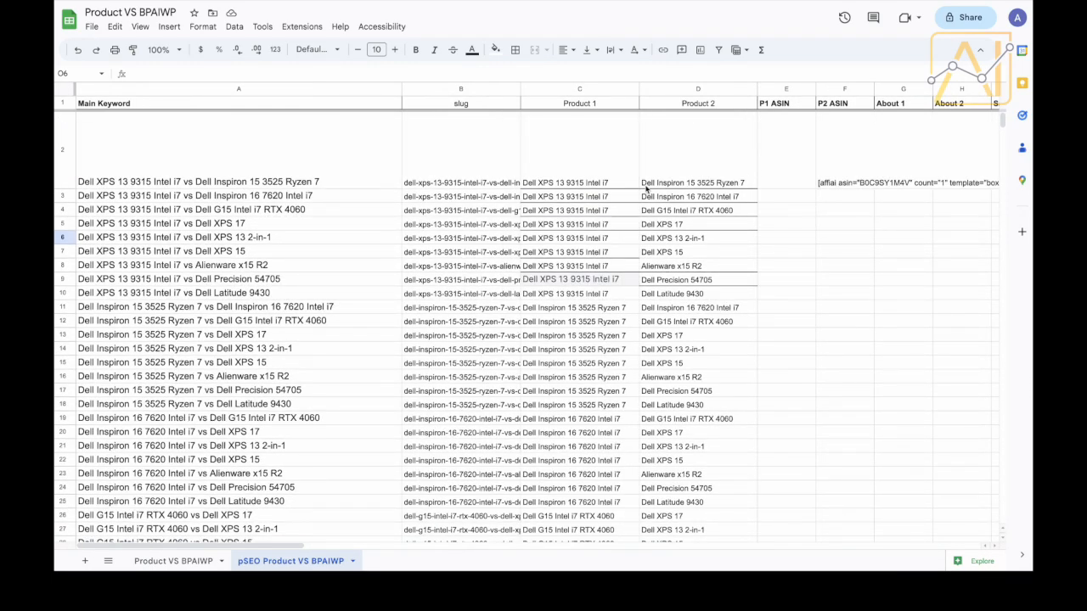
scroll(646, 190, right, 10)
click(204, 166)
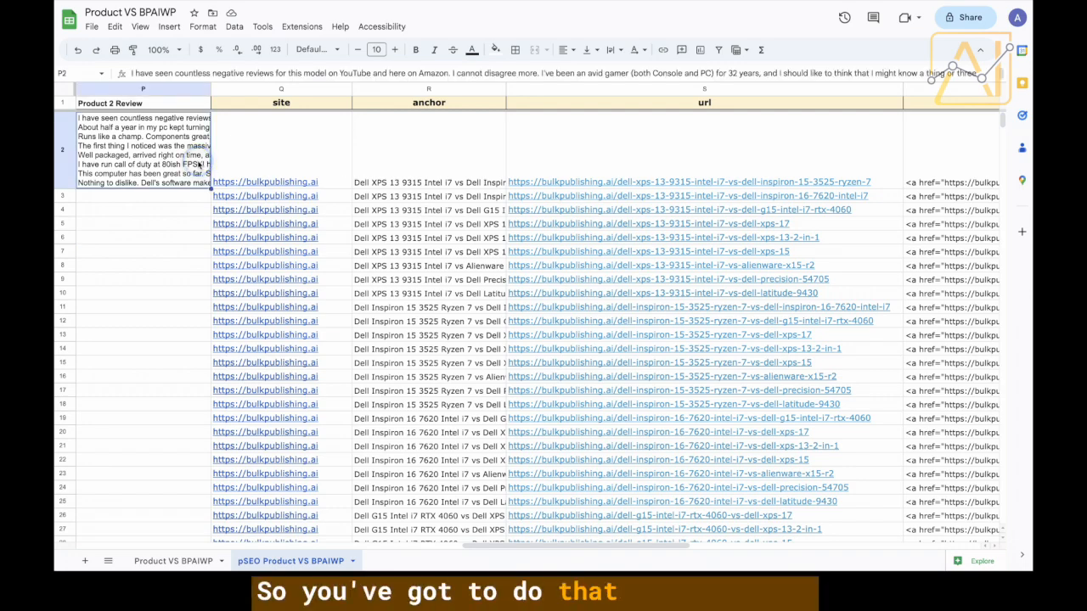
scroll(198, 165, left, 4)
scroll(197, 165, left, 5)
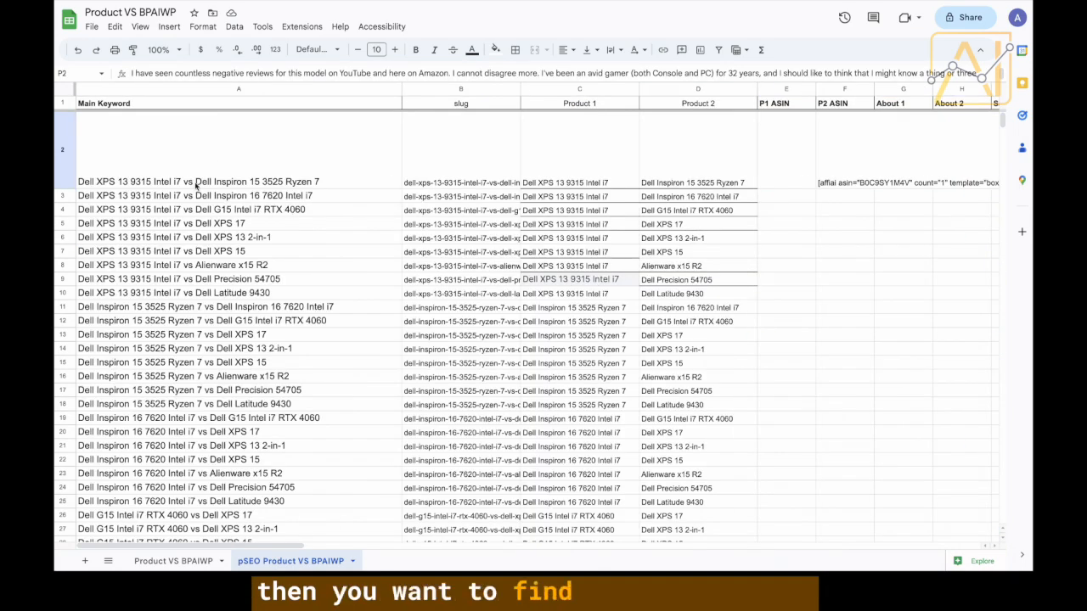
click(195, 174)
scroll(467, 166, right, 3)
scroll(465, 163, left, 1)
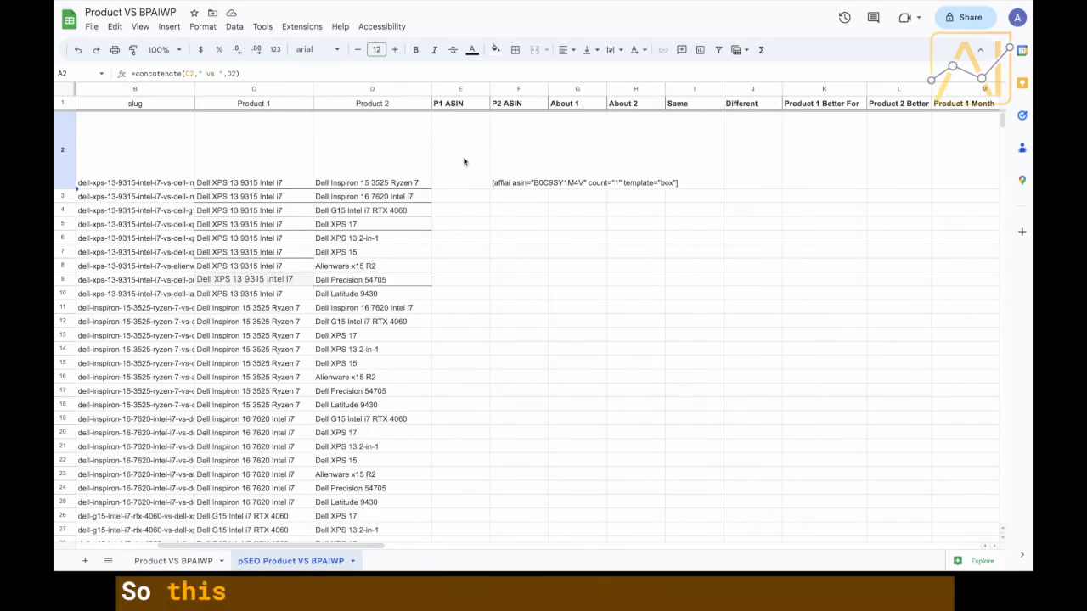
click(399, 160)
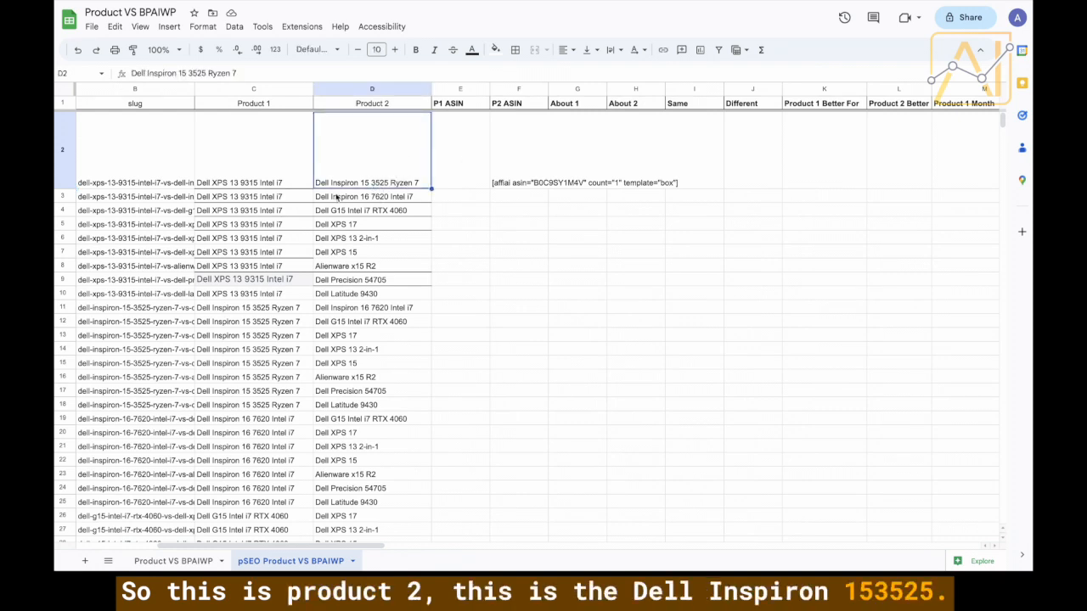
scroll(274, 272, down, 3)
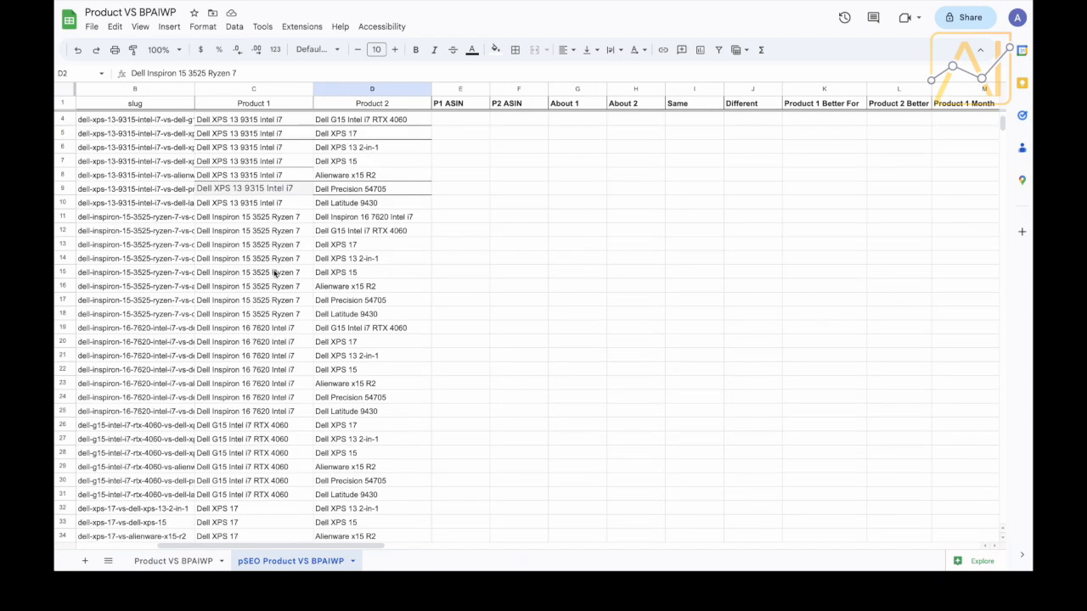
scroll(282, 219, up, 3)
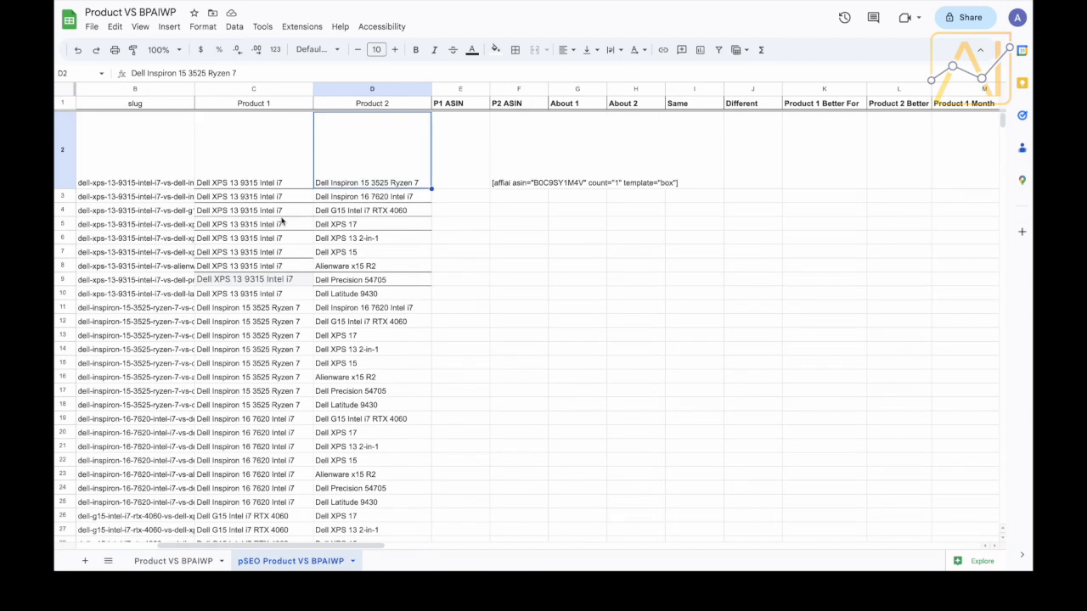
click(275, 310)
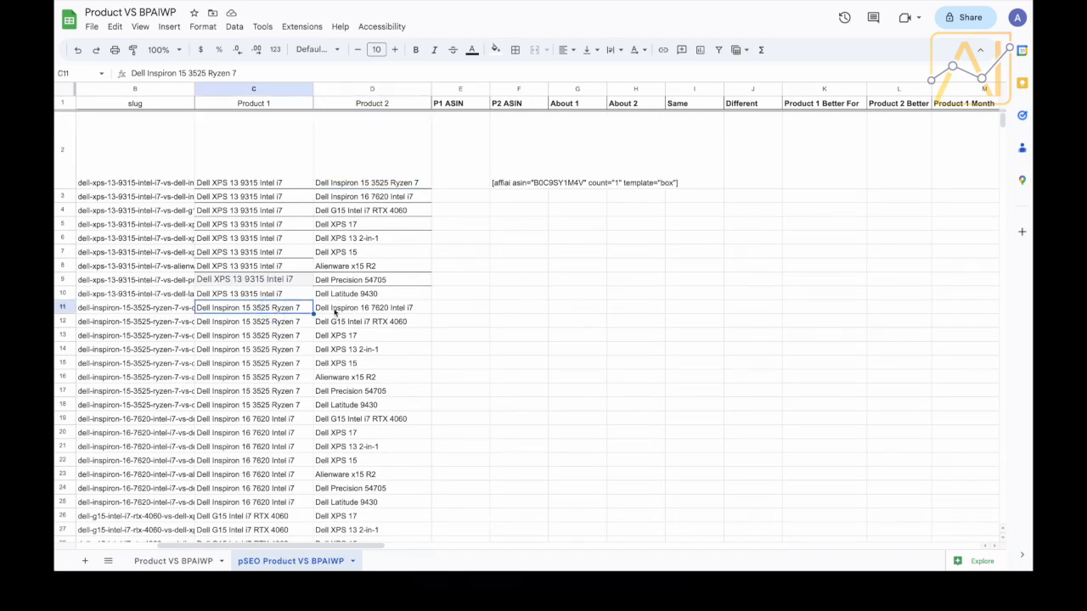
scroll(439, 284, right, 3)
scroll(439, 283, left, 3)
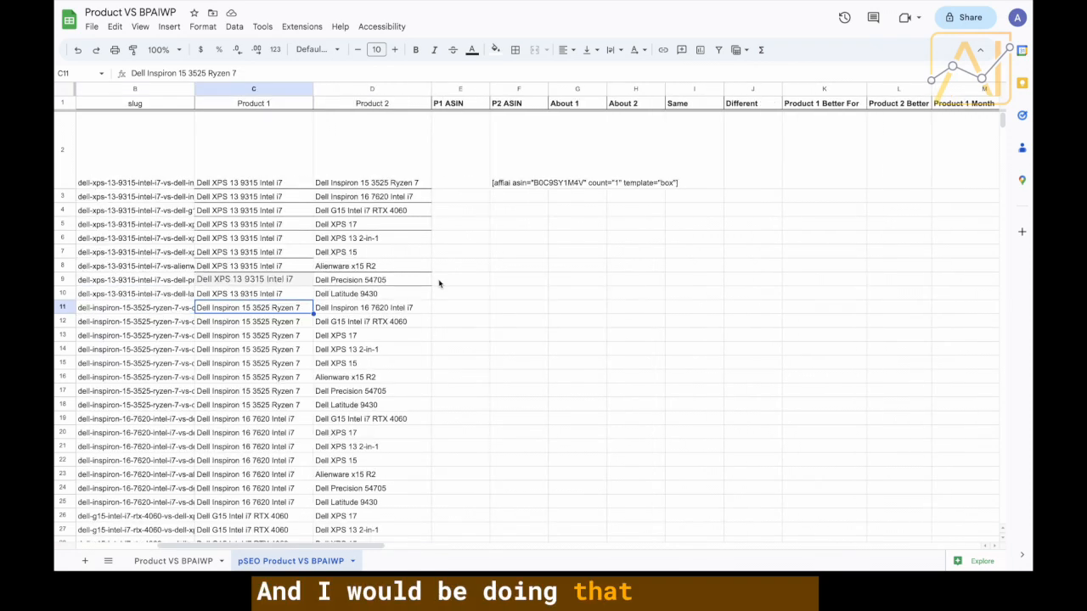
click(439, 283)
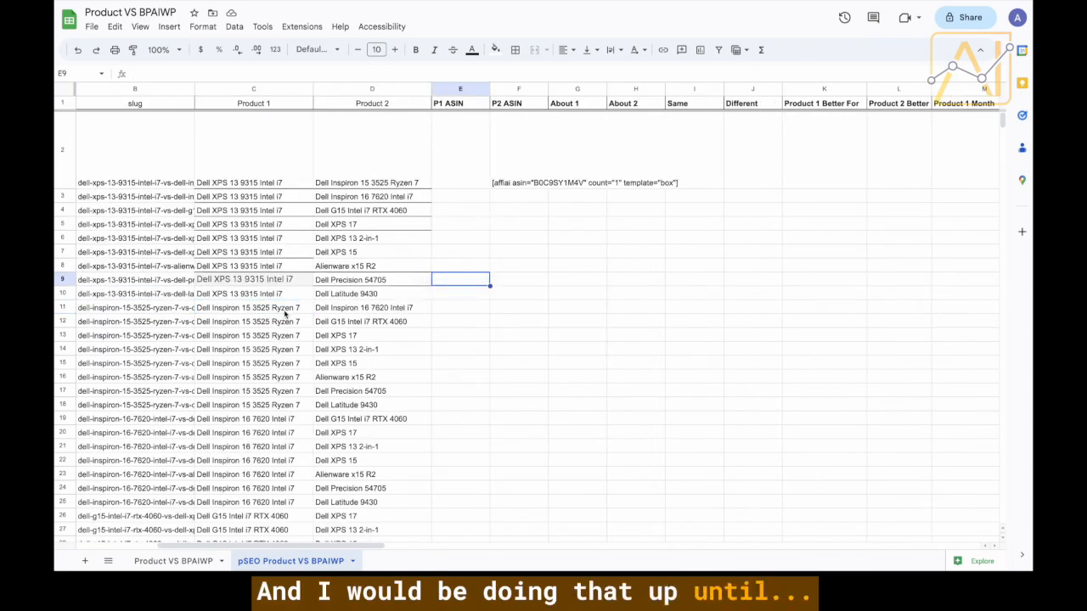
Select the Inspiron 15 3525 Ryzen 7 rows 11–18 and bring the Product 1 Review column into view.
drag(284, 314, 288, 406)
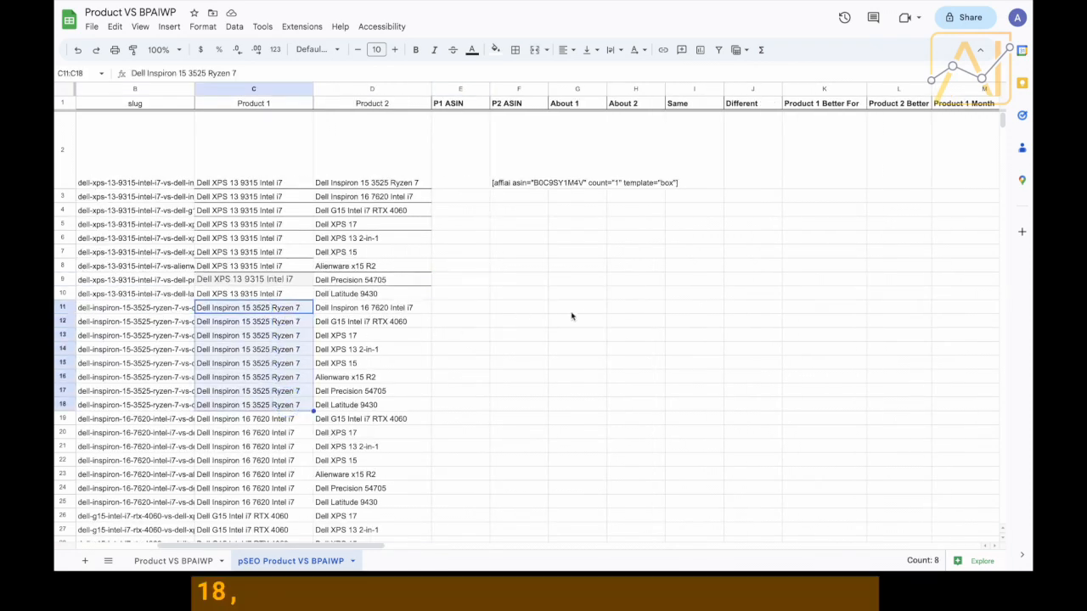
scroll(613, 301, right, 3)
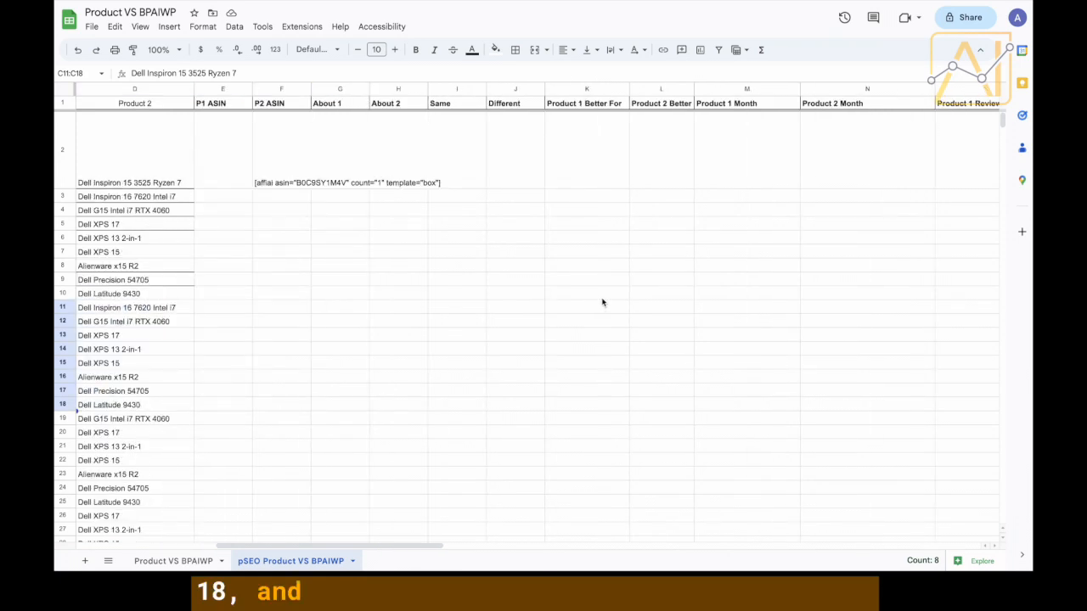
scroll(602, 302, right, 3)
scroll(602, 302, right, 1)
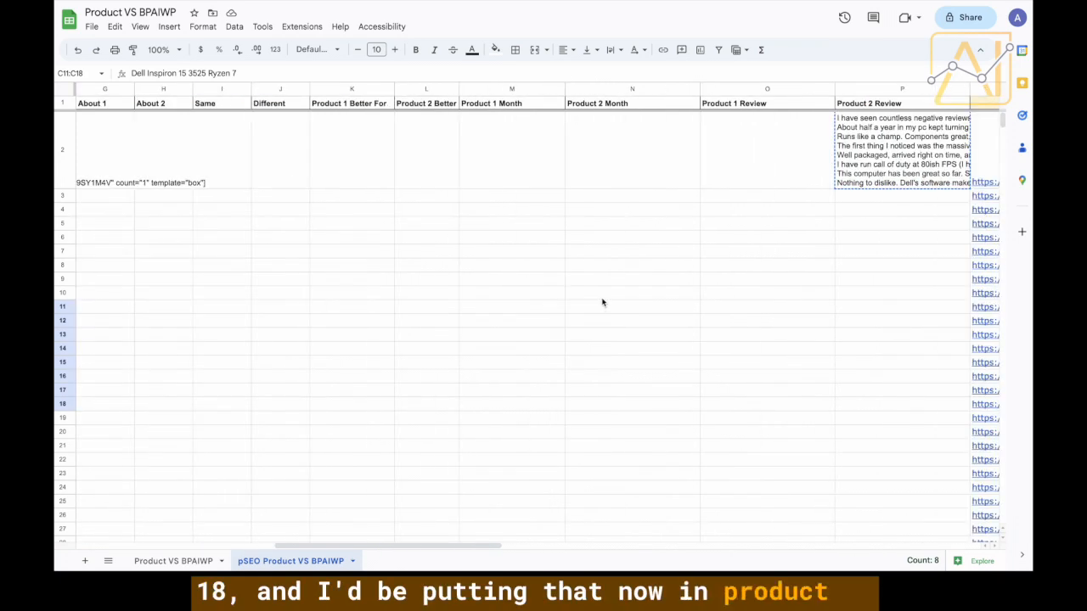
scroll(602, 302, left, 5)
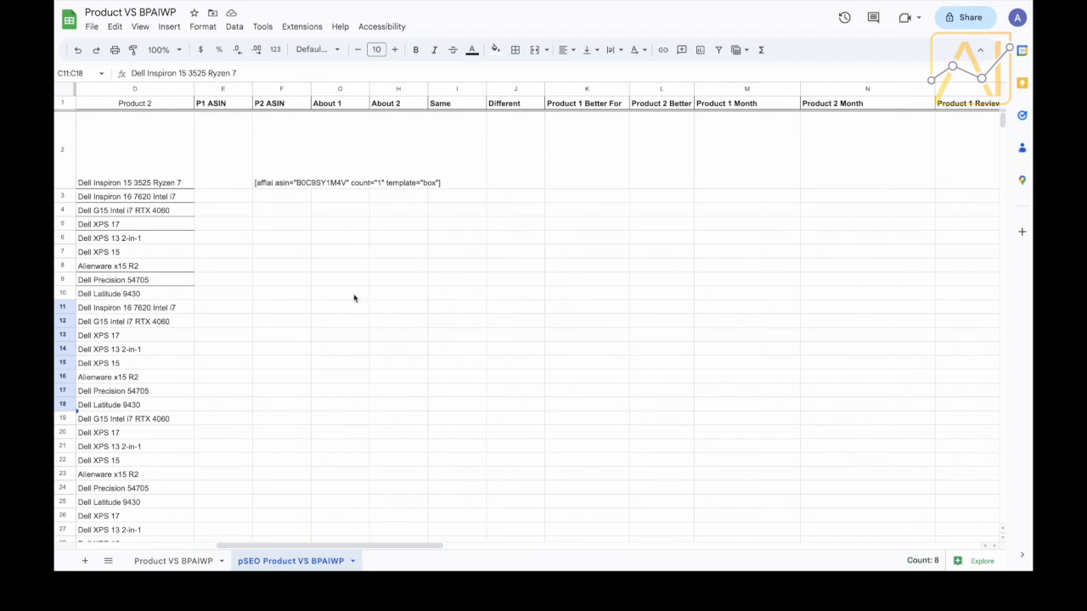
scroll(204, 312, left, 3)
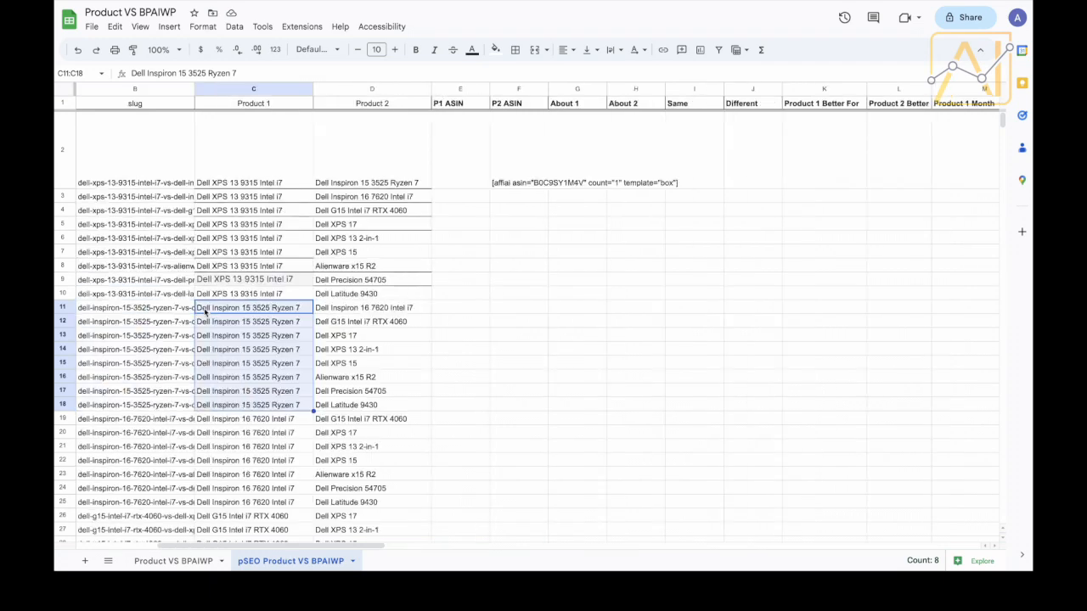
click(68, 310)
scroll(491, 295, right, 1)
scroll(490, 295, right, 3)
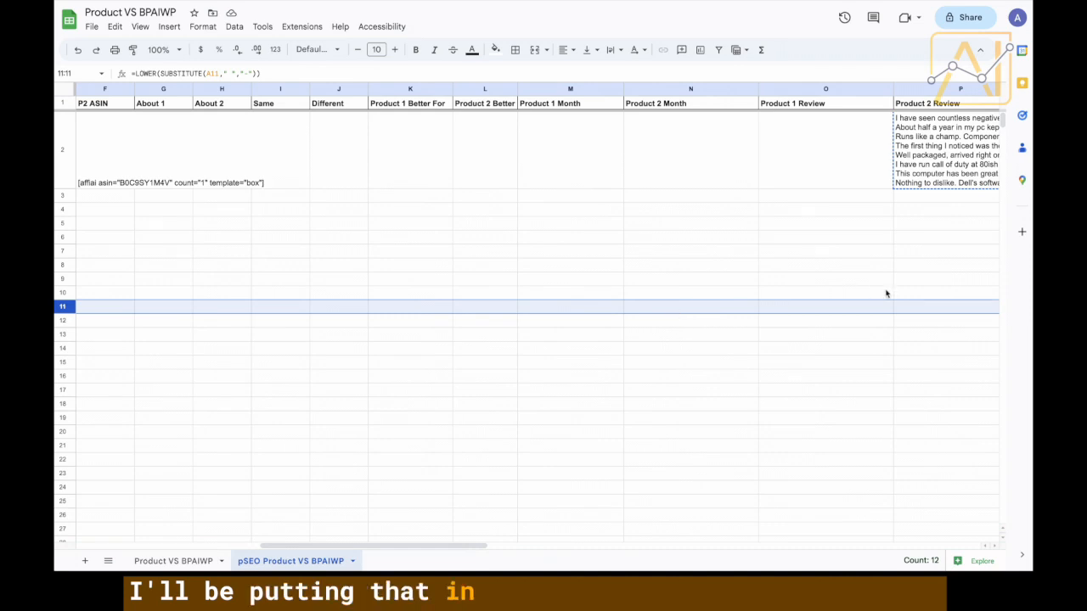
scroll(875, 296, right, 1)
Paste the copied Amazon review into O11 and fill it down through row 18.
click(790, 309)
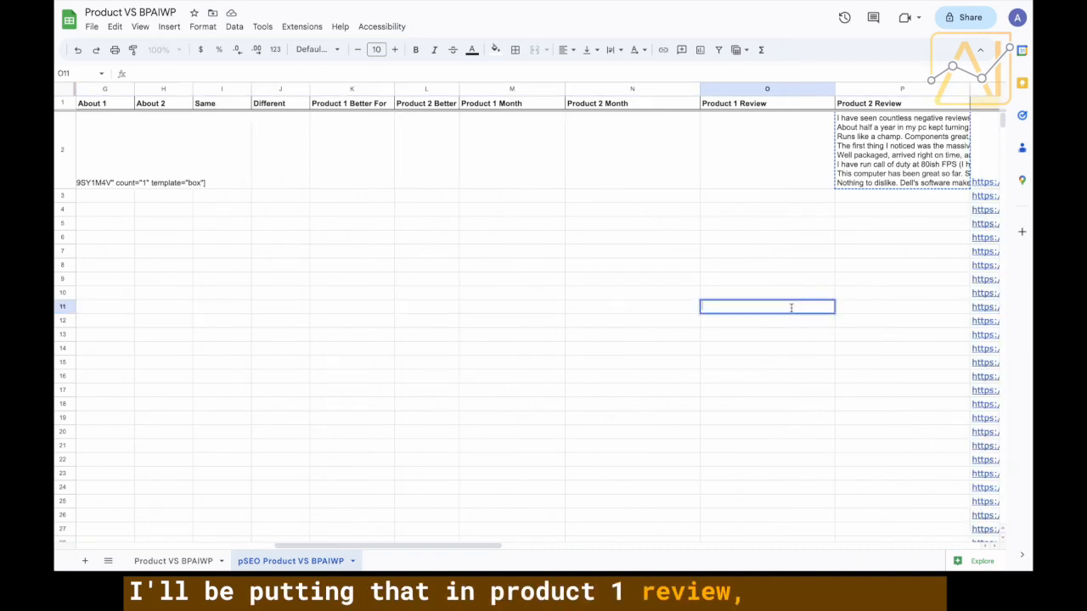
double_click(790, 308)
key(ctrl+v)
click(667, 323)
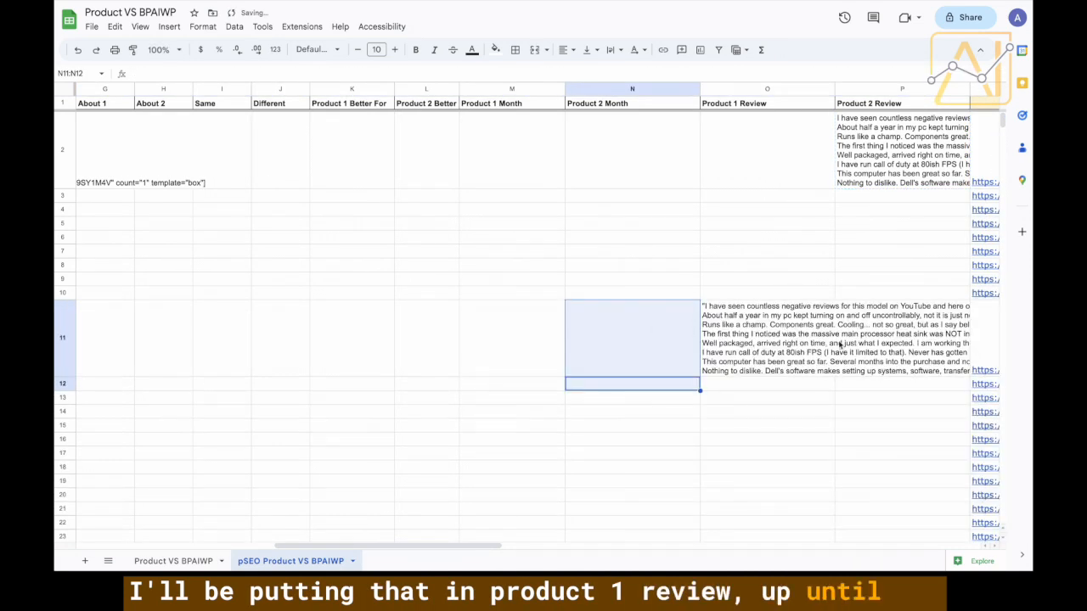
click(802, 348)
drag(838, 377, 834, 466)
scroll(835, 468, down, 4)
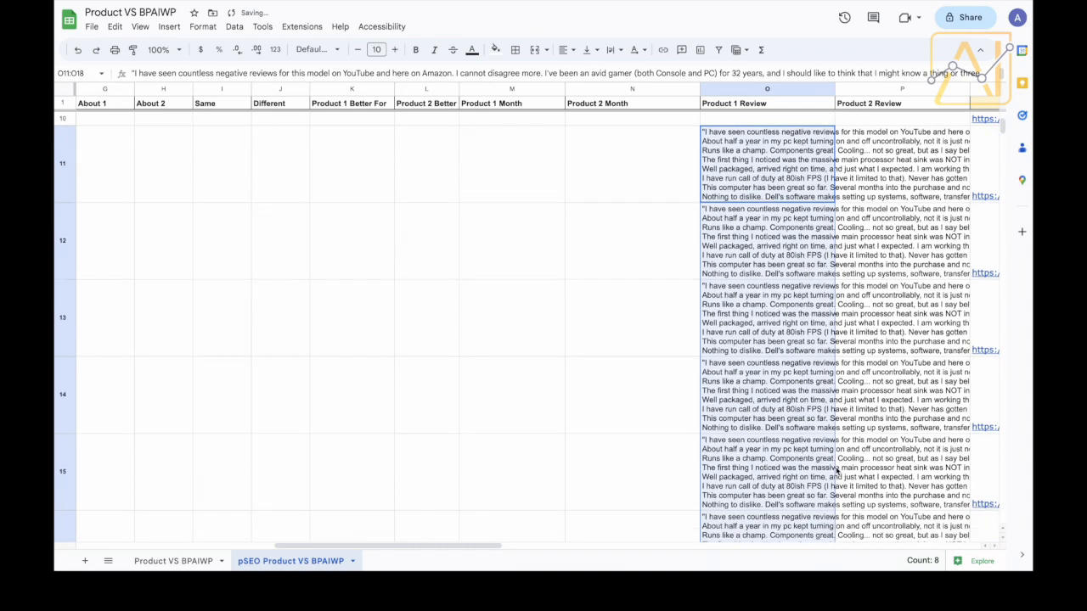
scroll(836, 470, down, 5)
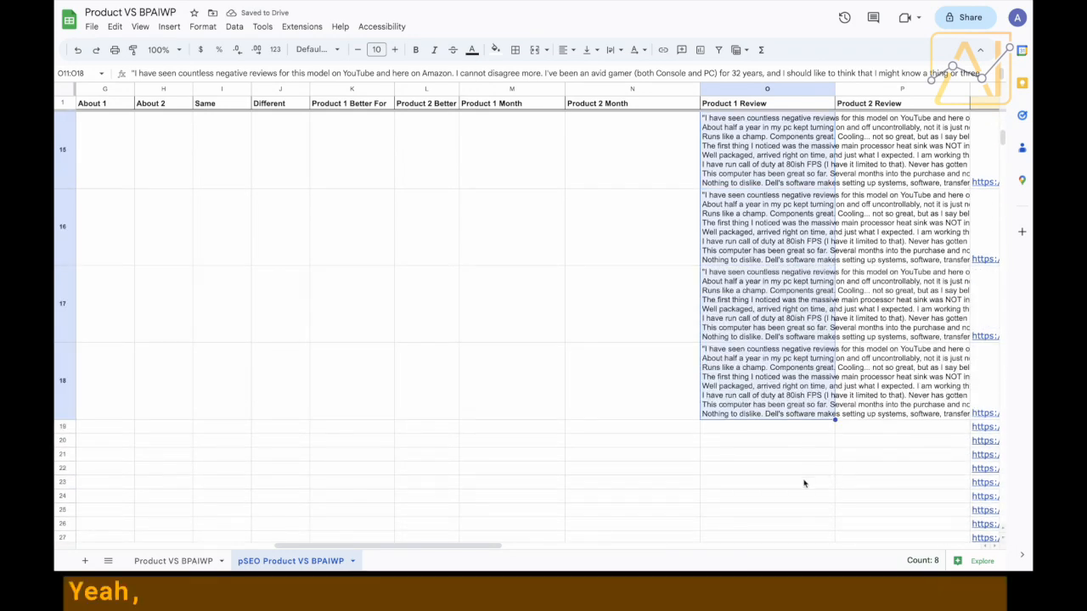
click(800, 470)
scroll(798, 476, up, 8)
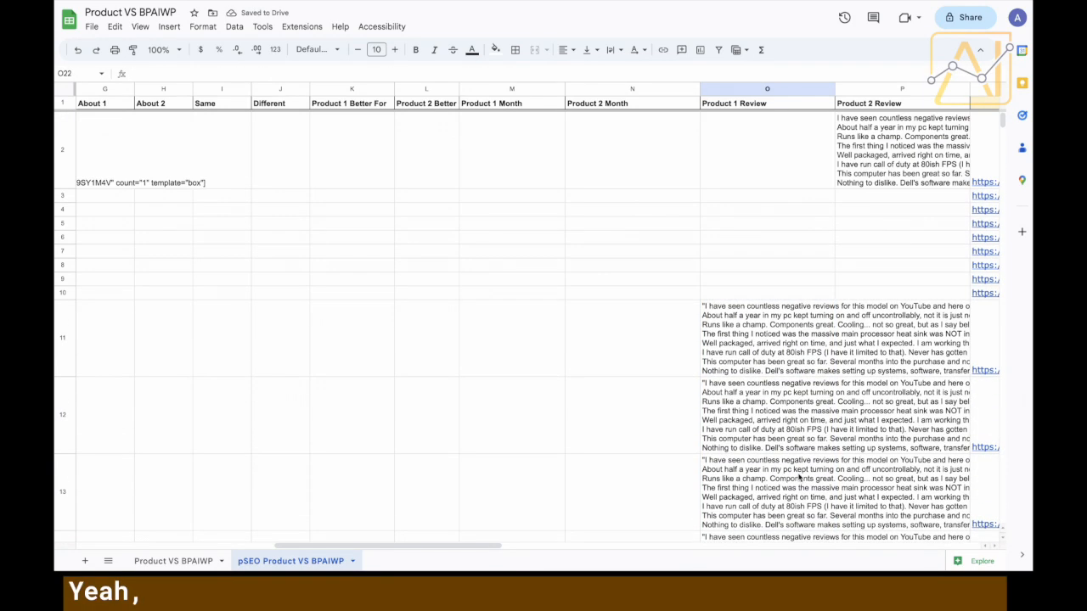
Set text wrapping to Clip for the Product 1 Review column.
click(802, 90)
click(610, 49)
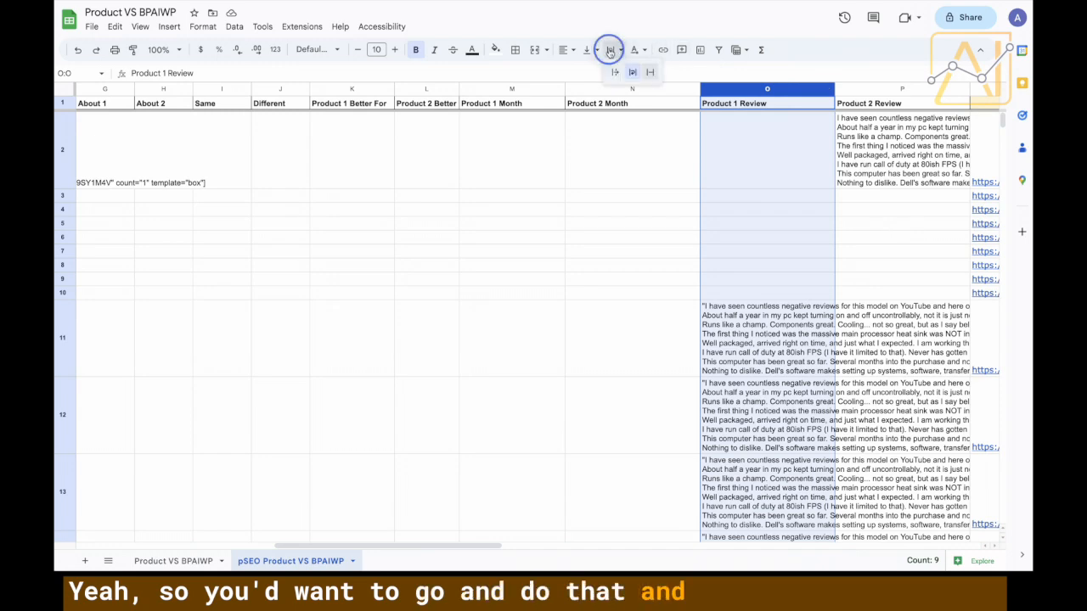
click(650, 72)
click(697, 223)
Copy the product name 'Dell Inspiron 16 7620 Intel i7' from cell D3.
scroll(695, 223, left, 2)
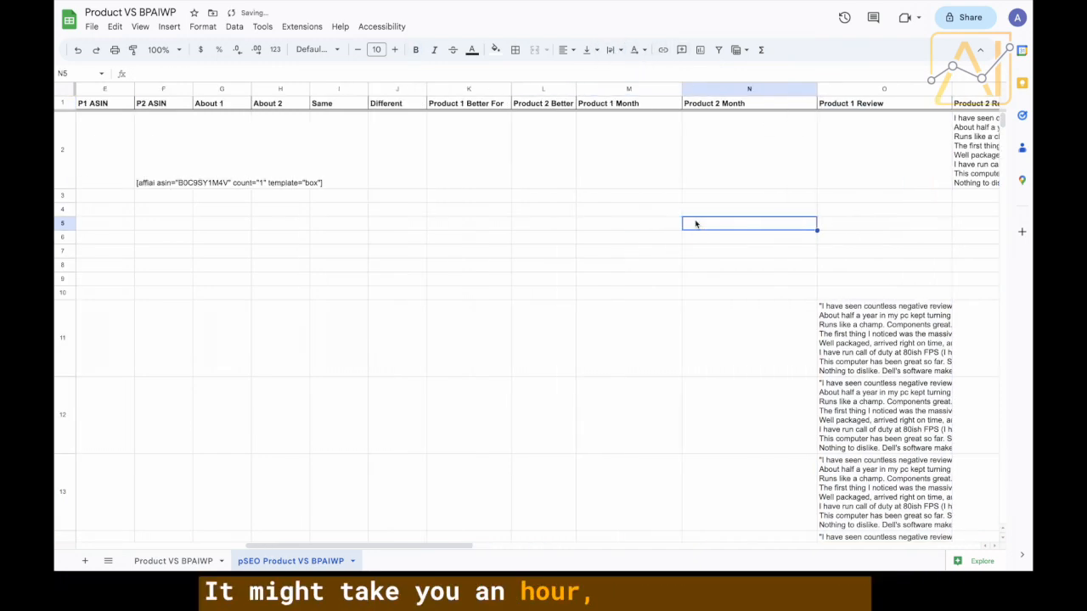
scroll(695, 224, left, 5)
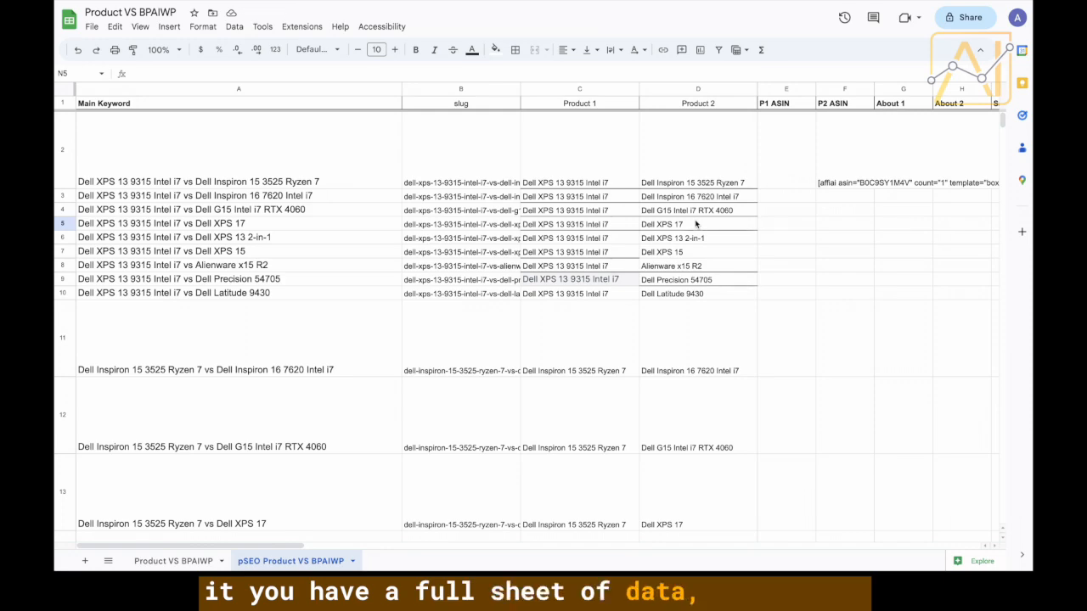
scroll(696, 223, down, 10)
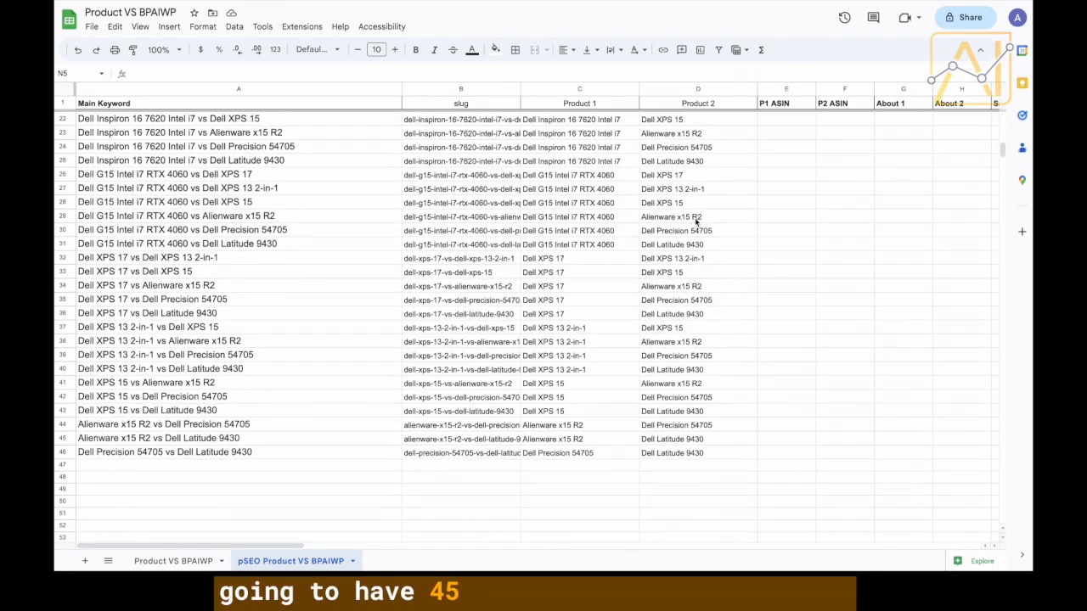
scroll(696, 224, up, 10)
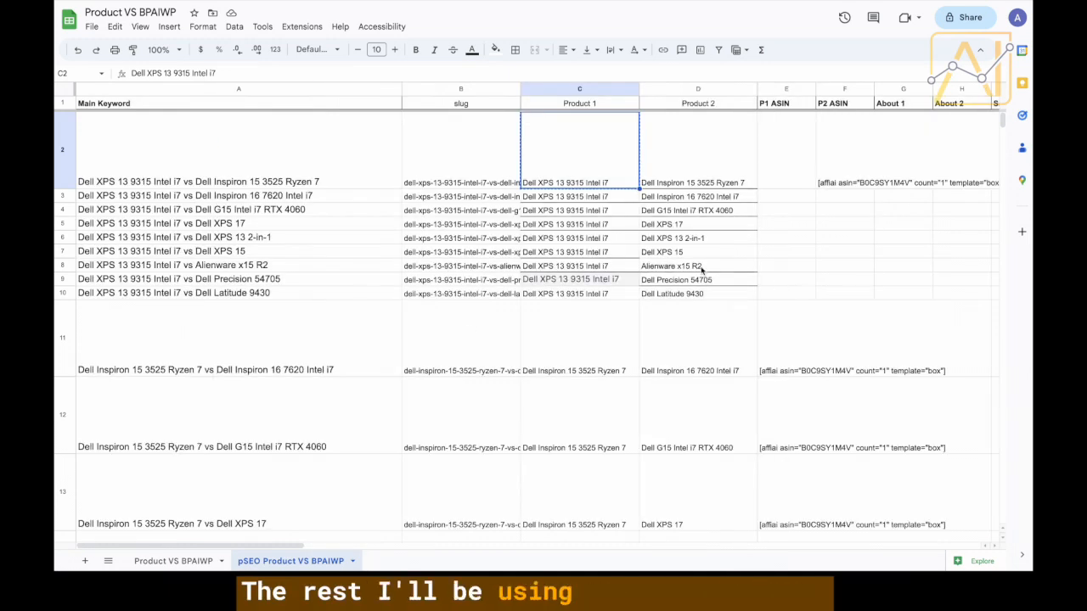
scroll(701, 269, right, 2)
click(399, 197)
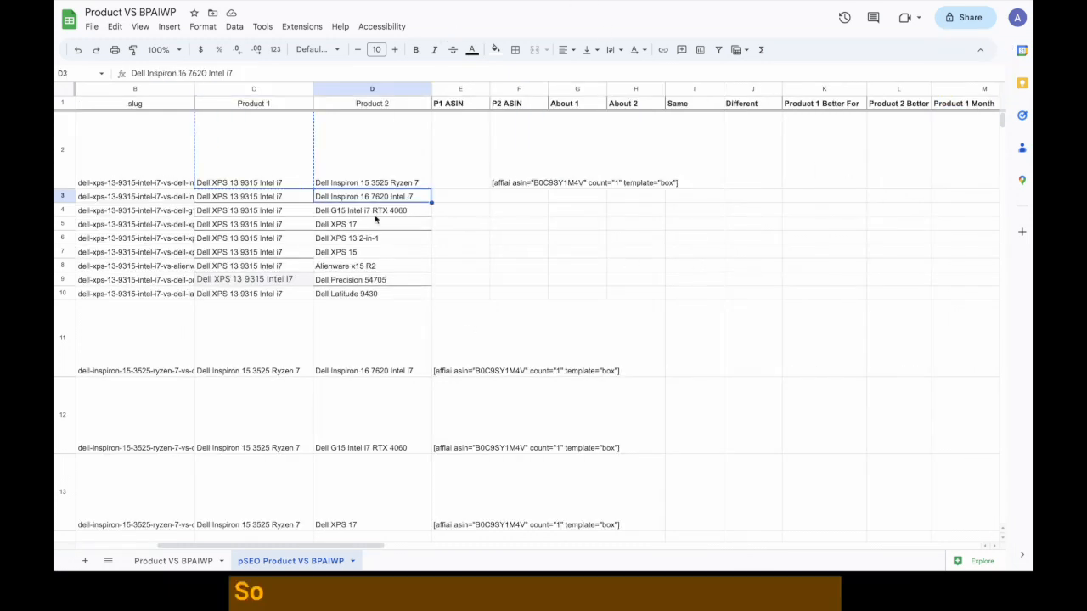
key(Escape)
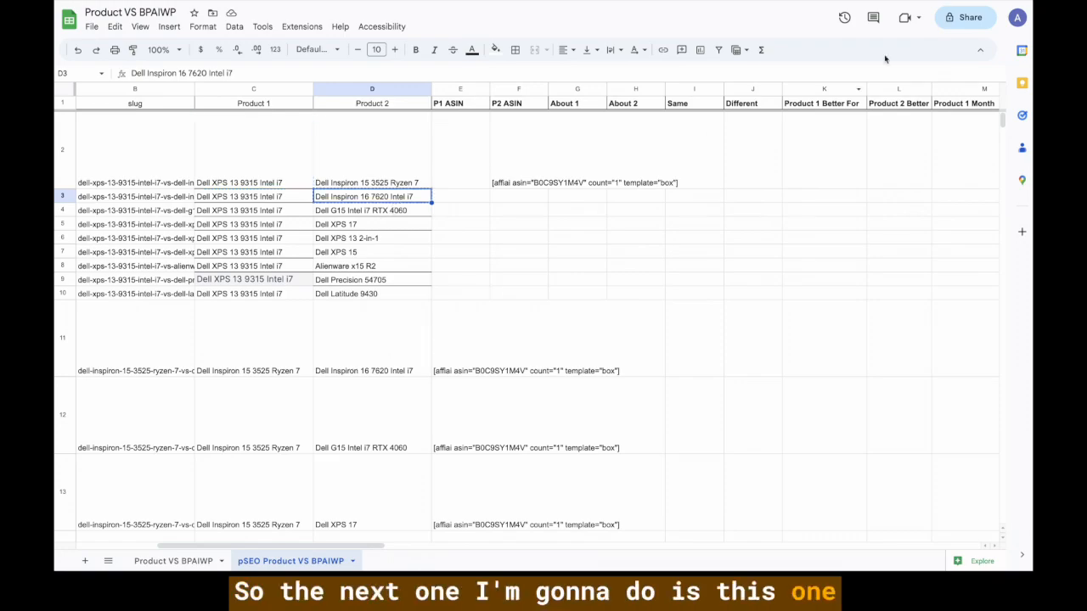
Search Amazon for 'Dell Inspiron 16 7620 Intel i7' and open the Dell Newest Inspiron 7620 listing.
click(692, 2)
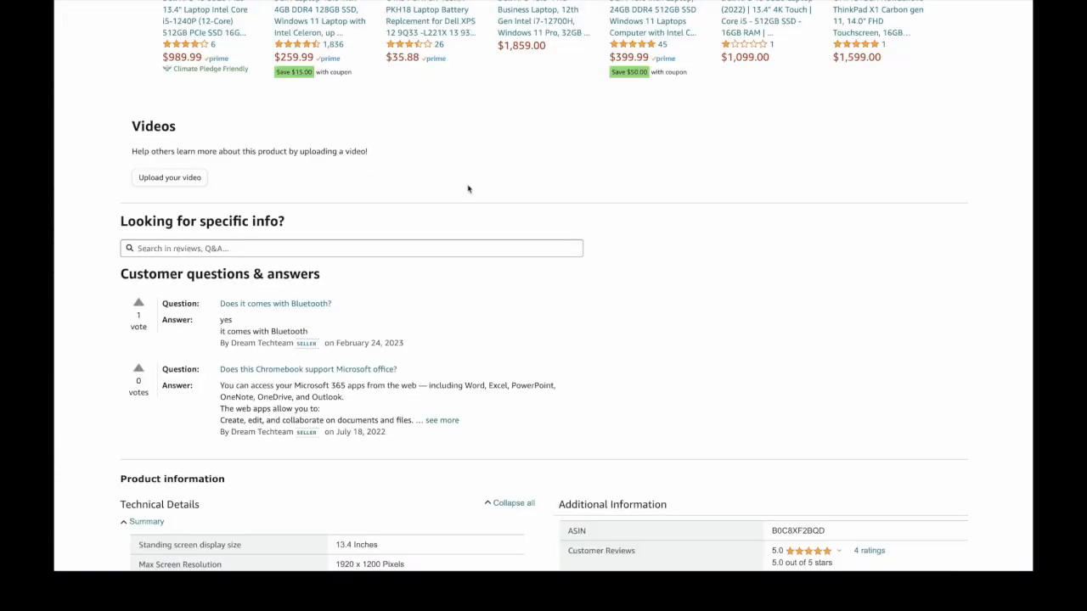
scroll(467, 189, up, 20)
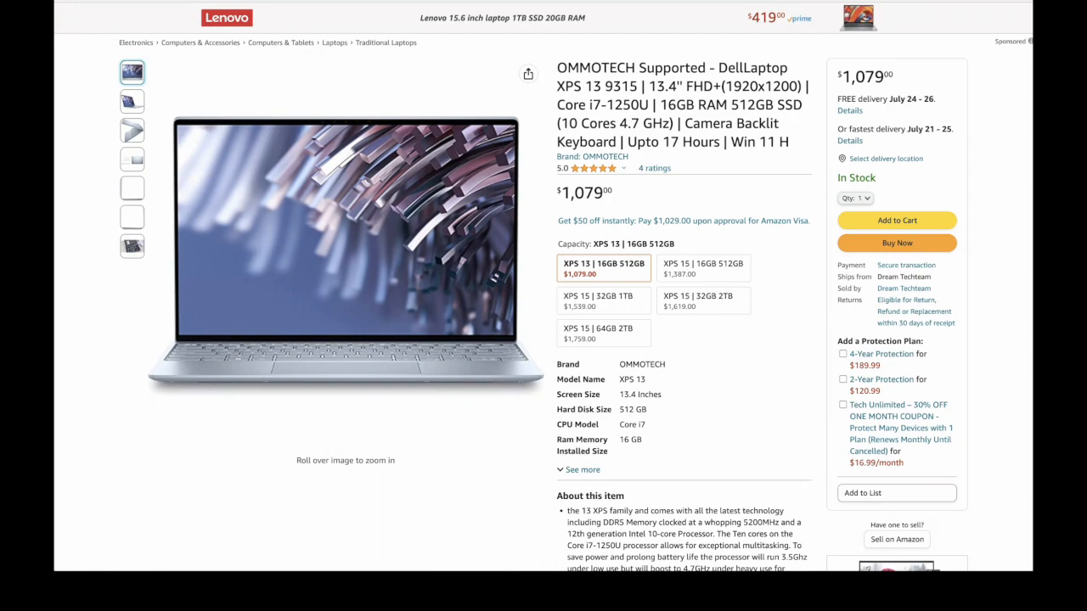
scroll(523, 46, up, 2)
click(532, 19)
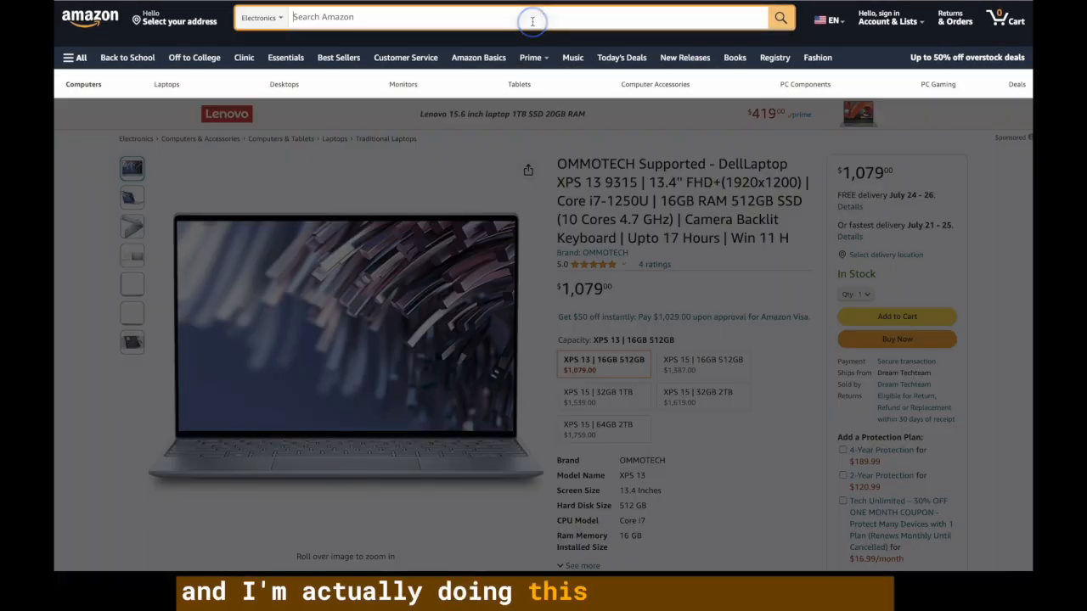
key(ctrl+v)
key(Return)
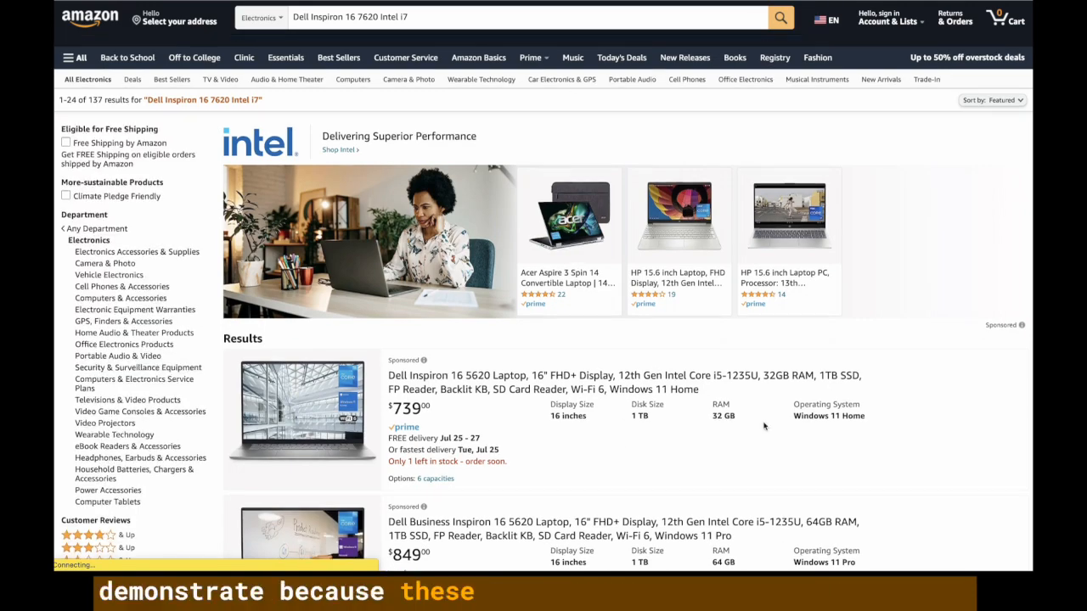
scroll(764, 426, down, 1)
scroll(764, 426, down, 3)
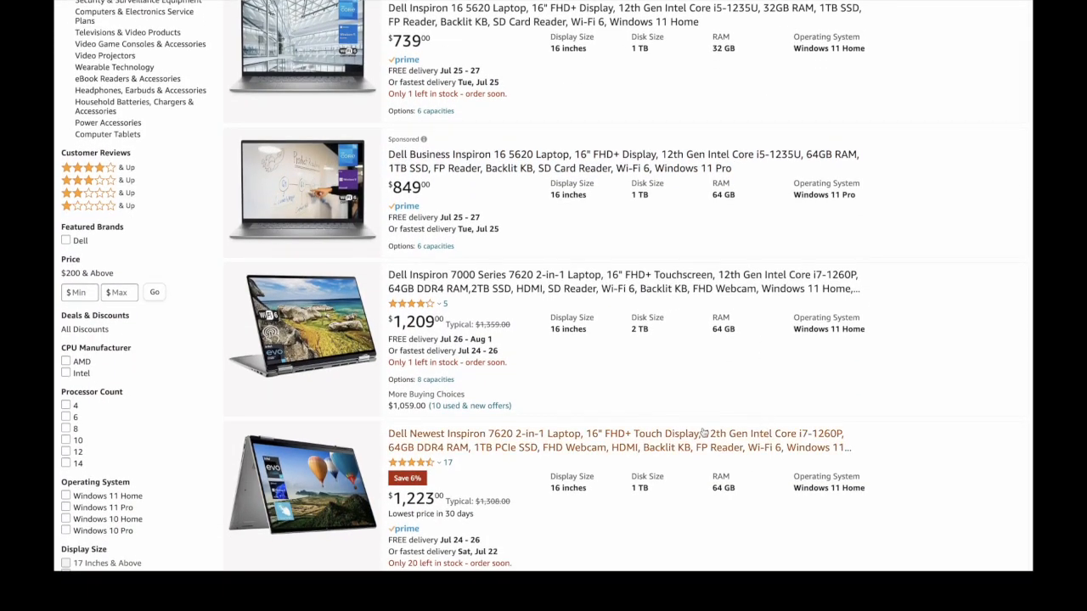
scroll(613, 447, down, 2)
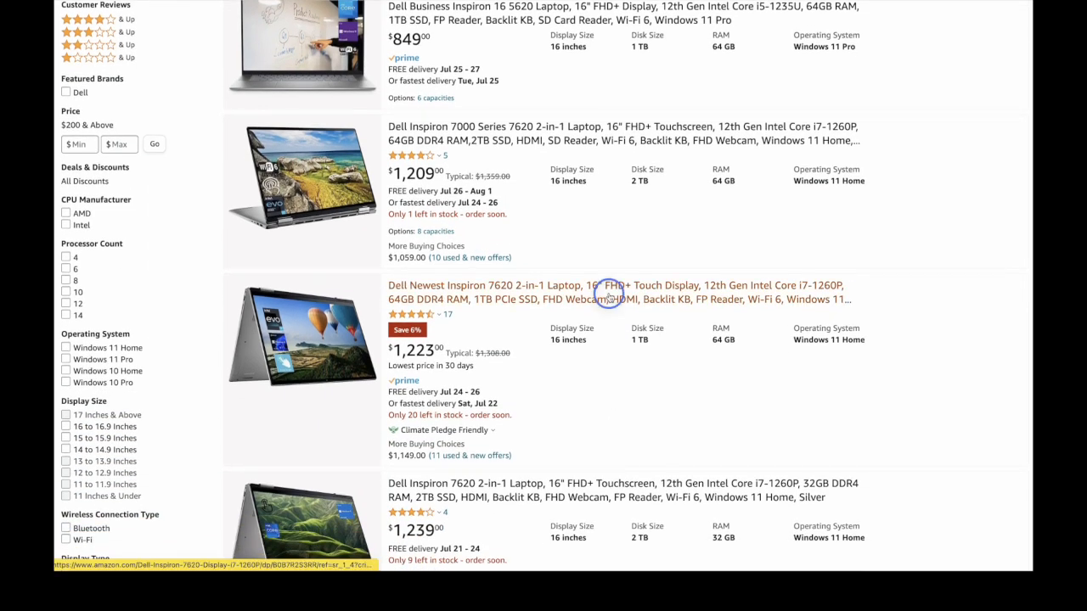
click(608, 296)
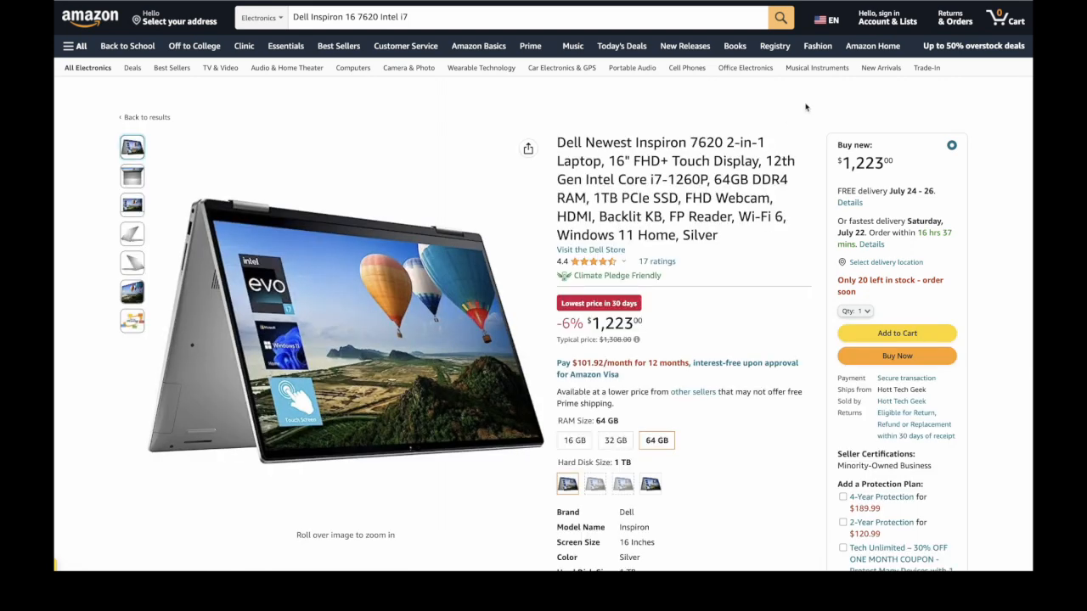
Capture the Inspiron 7620 page with Hexofy, save the 3 entries to Google Sheets, and open that sheet.
click(940, 2)
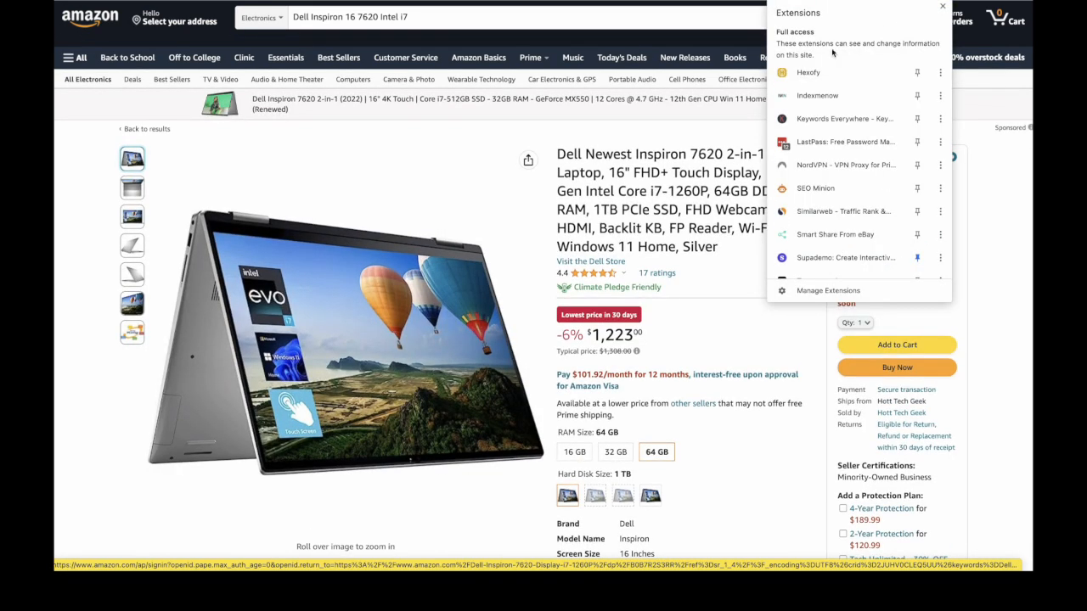
click(813, 73)
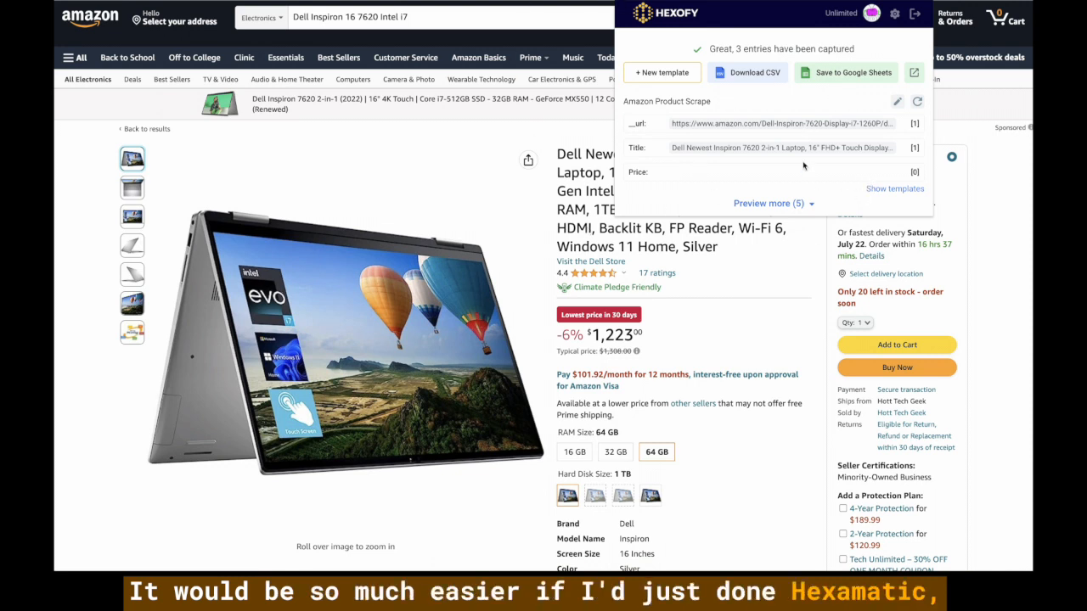
click(858, 73)
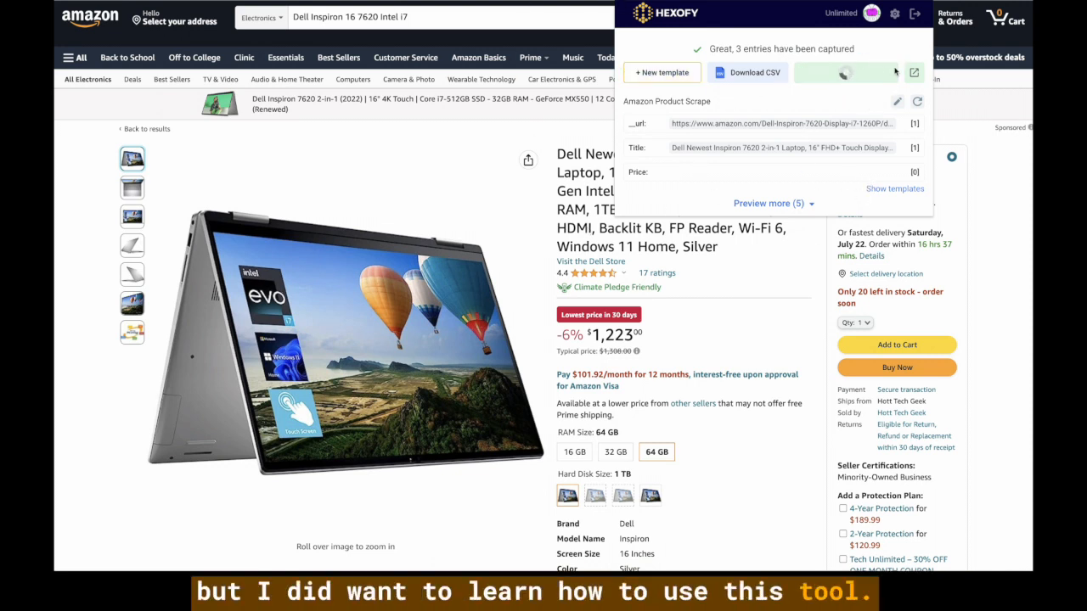
drag(710, 48, 860, 51)
click(860, 51)
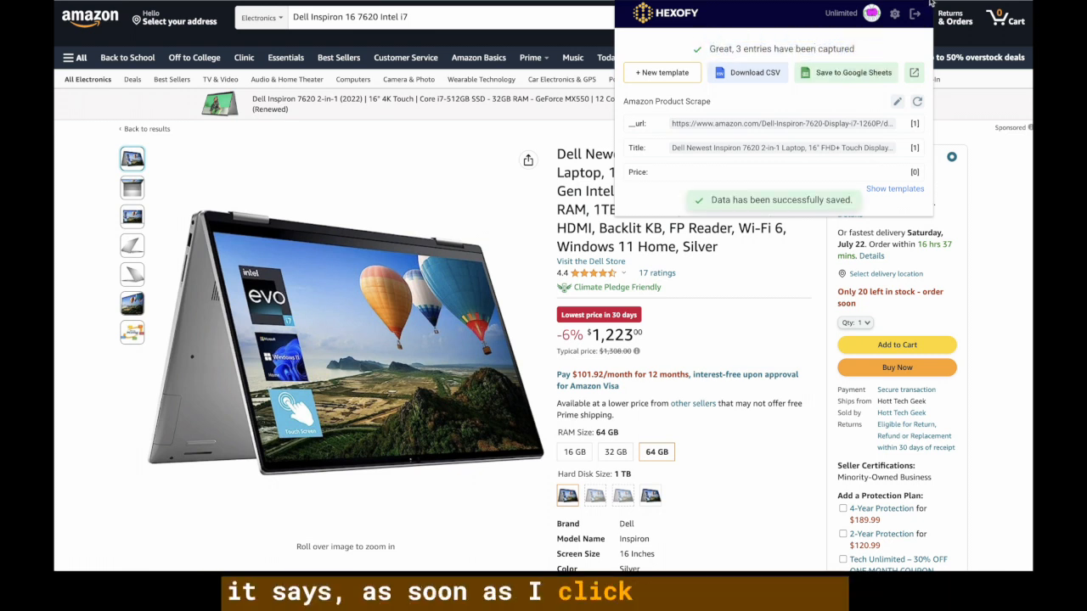
mouse_move(714, 48)
mouse_down()
mouse_move(847, 50)
mouse_move(705, 48)
mouse_up()
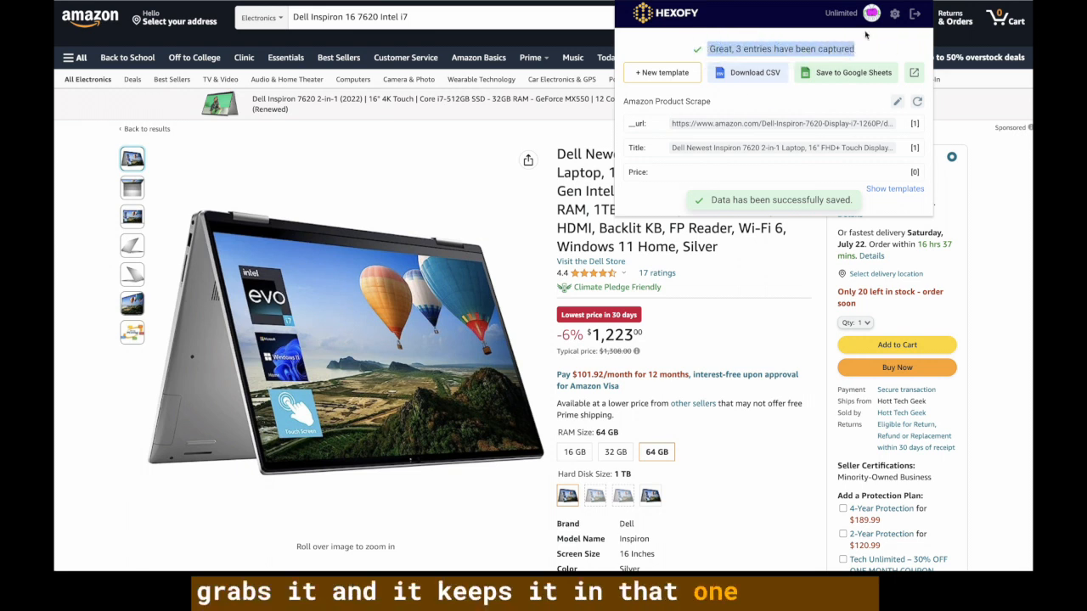
click(915, 74)
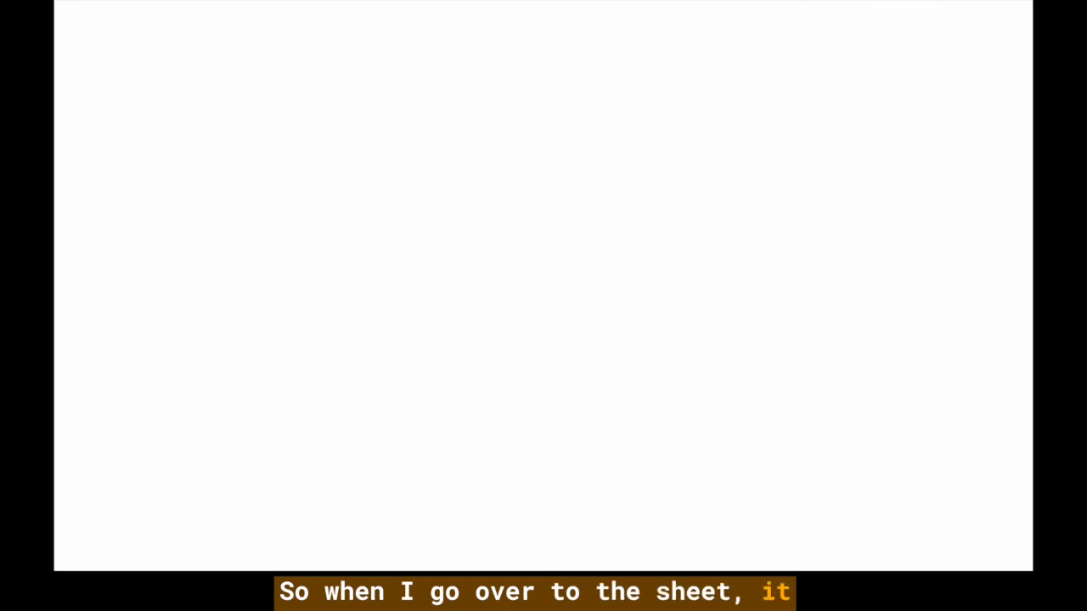
scroll(766, 219, down, 20)
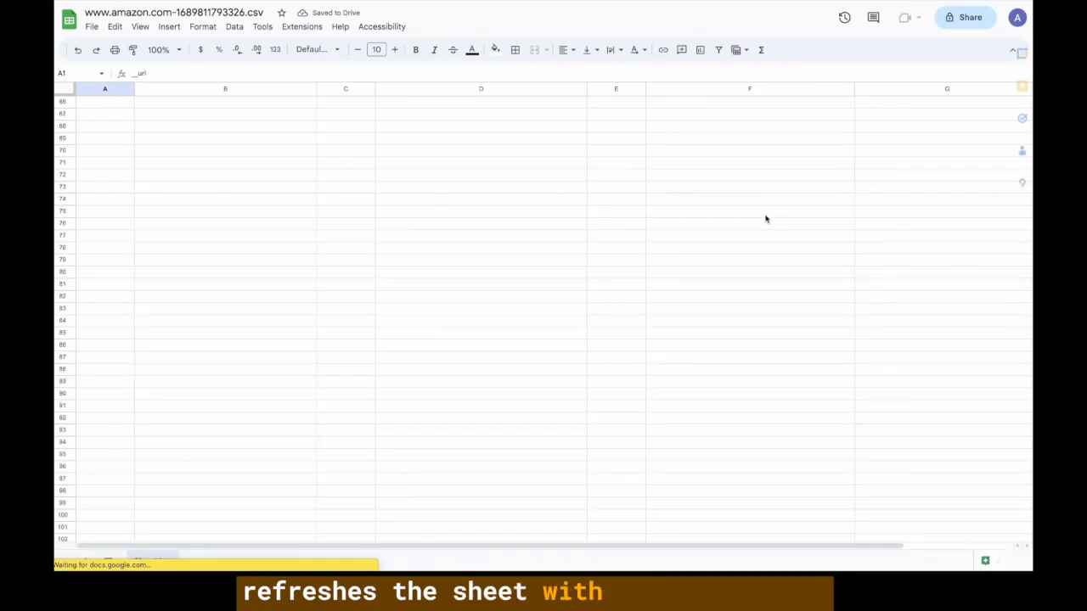
scroll(766, 220, up, 8)
scroll(766, 219, up, 2)
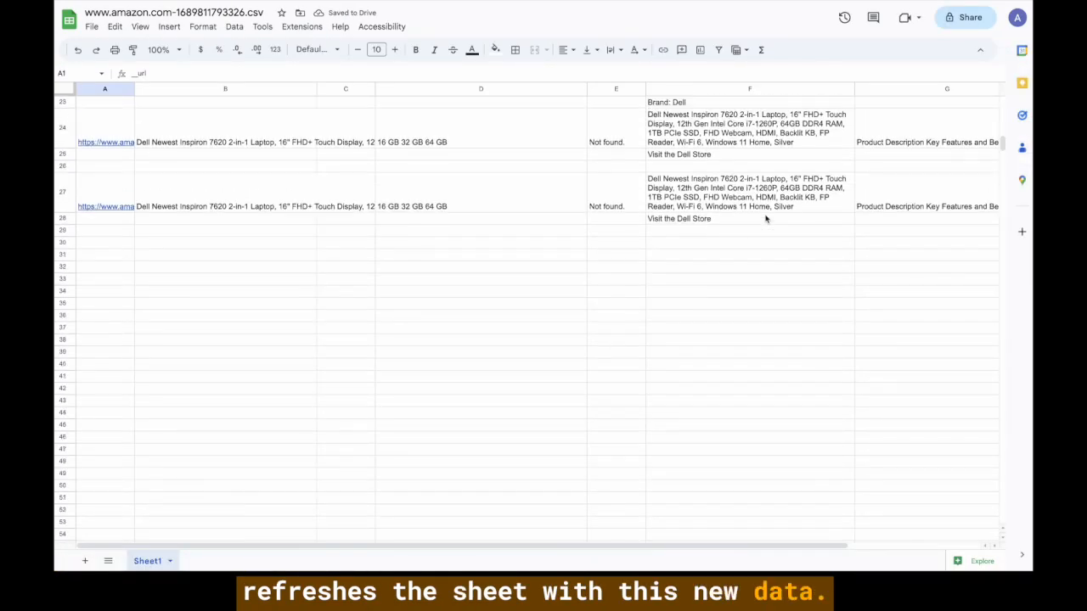
click(720, 206)
scroll(718, 206, right, 3)
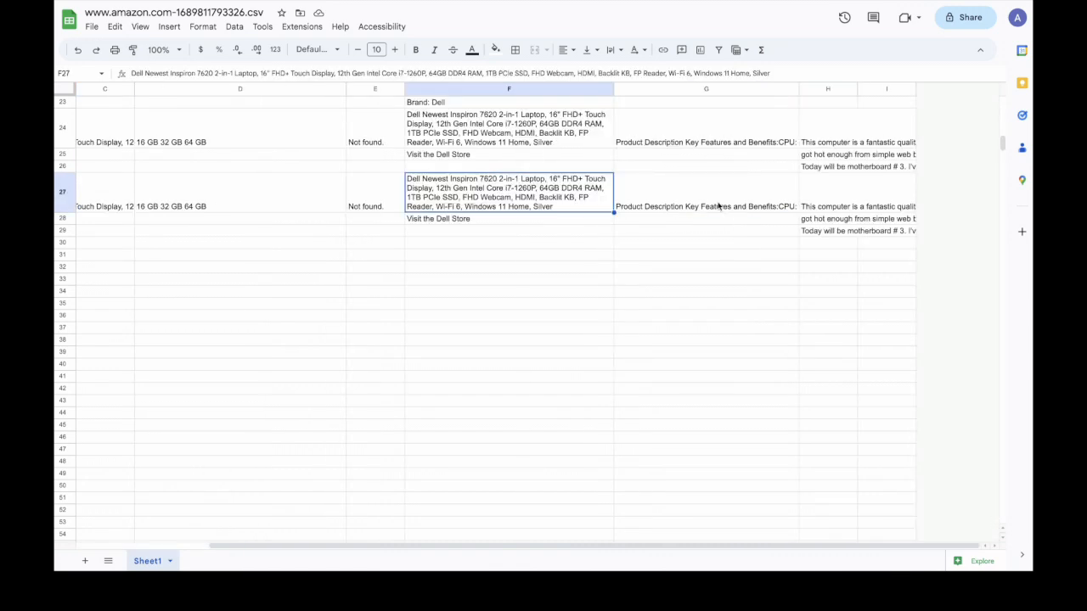
drag(822, 210, 820, 236)
scroll(820, 236, left, 3)
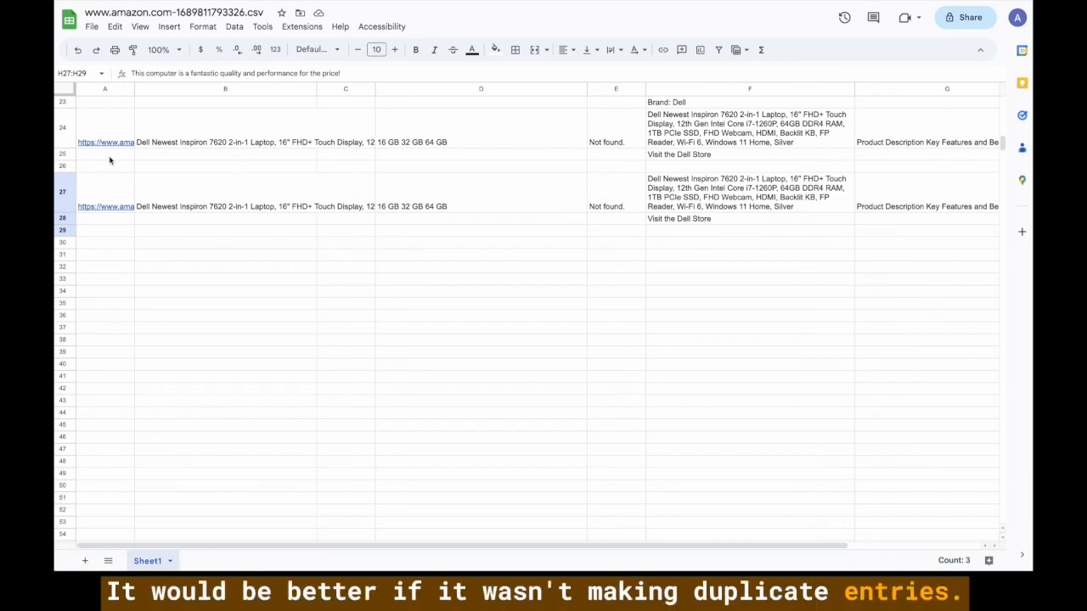
scroll(109, 160, up, 2)
scroll(109, 159, up, 2)
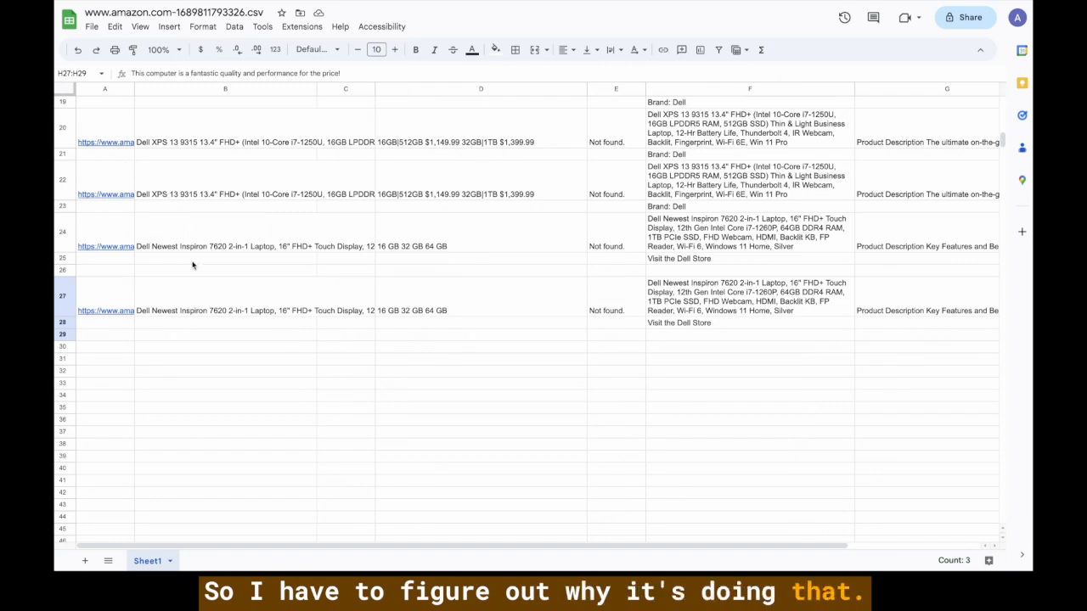
click(192, 307)
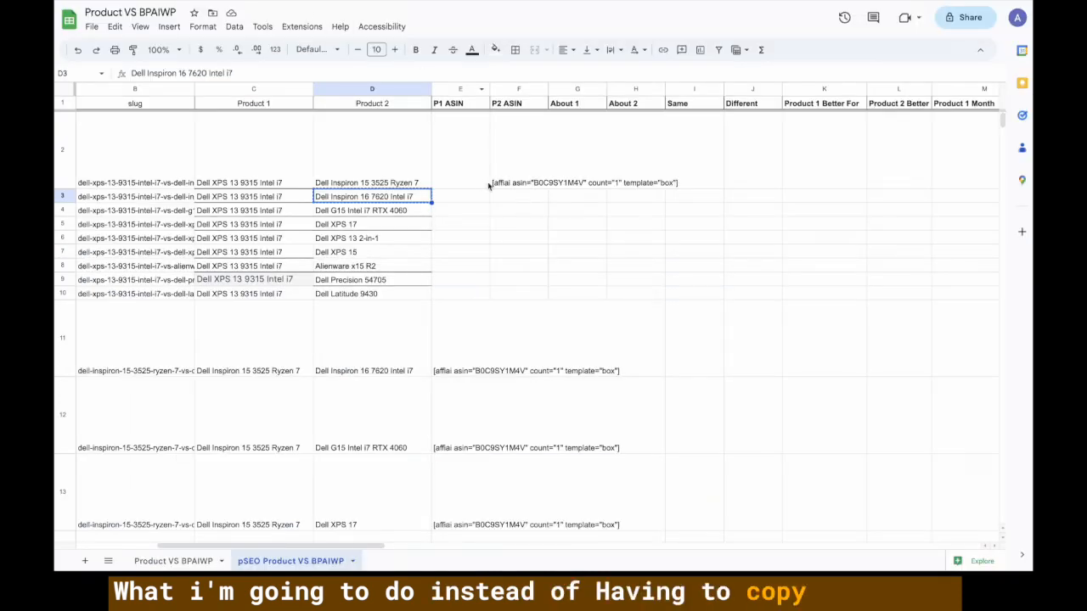
Delete columns E–F, the P1 ASIN and P2 ASIN columns.
click(524, 186)
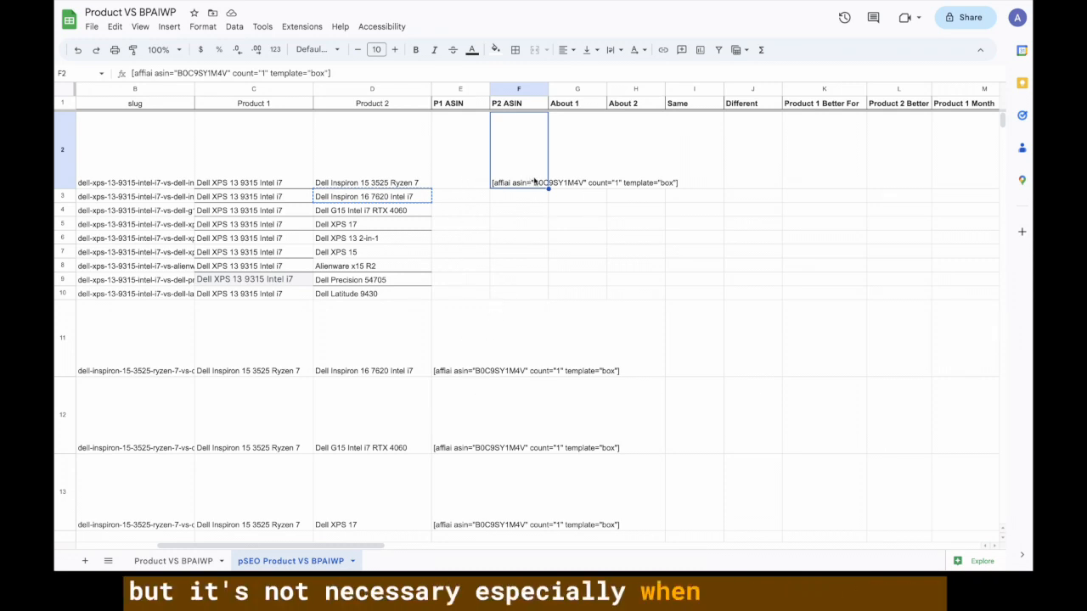
click(470, 167)
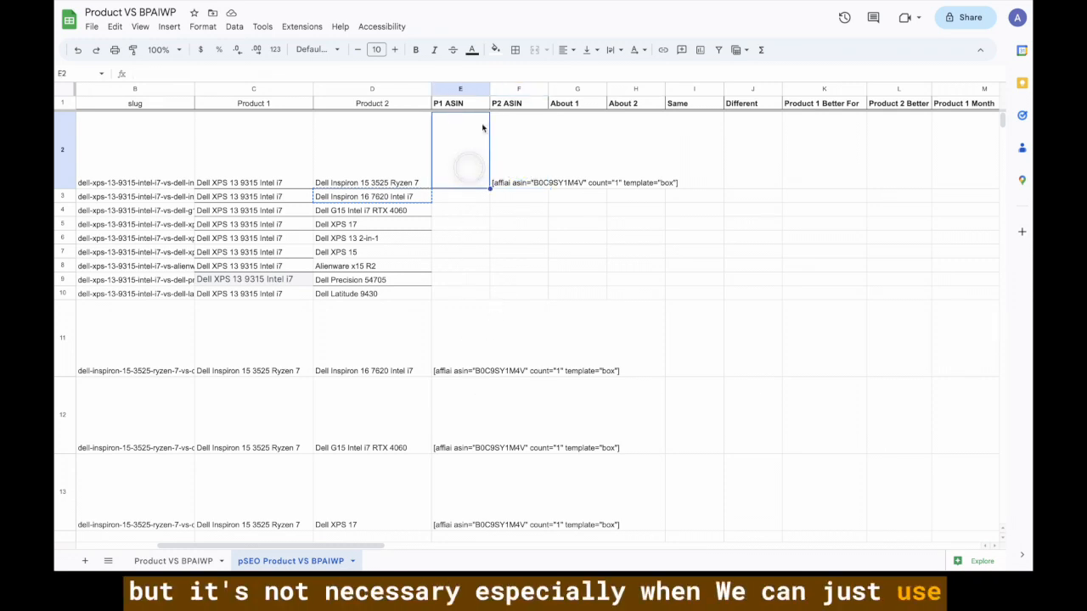
drag(473, 88, 503, 88)
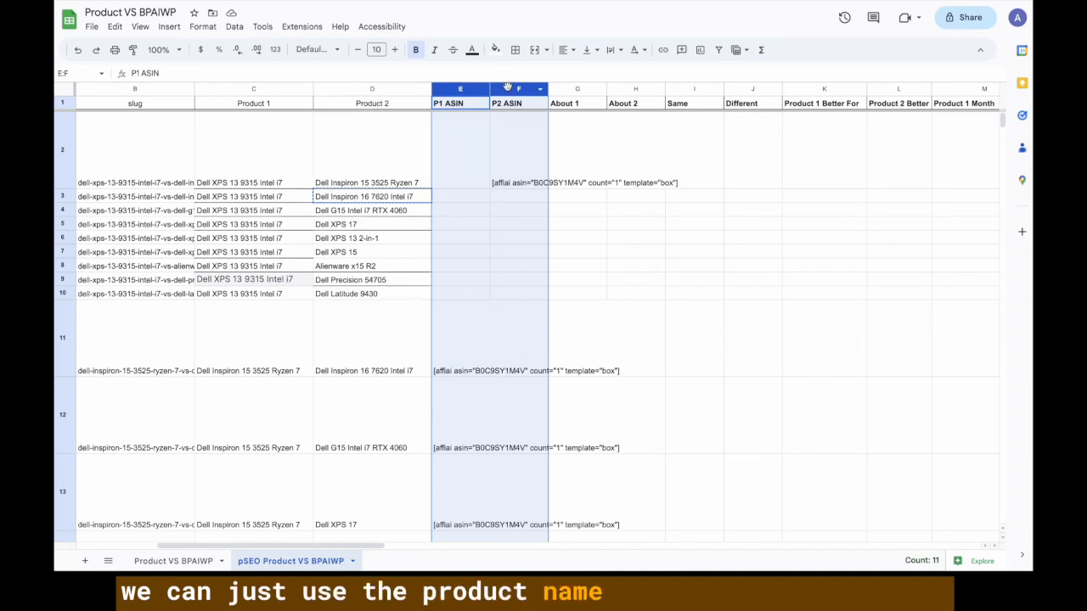
right_click(512, 90)
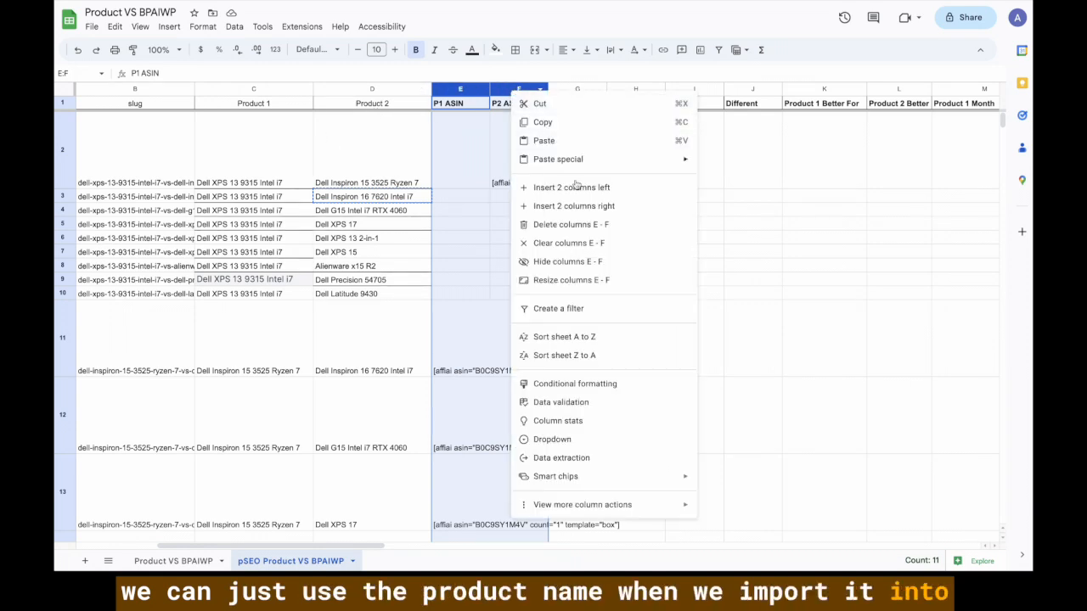
click(590, 228)
click(557, 188)
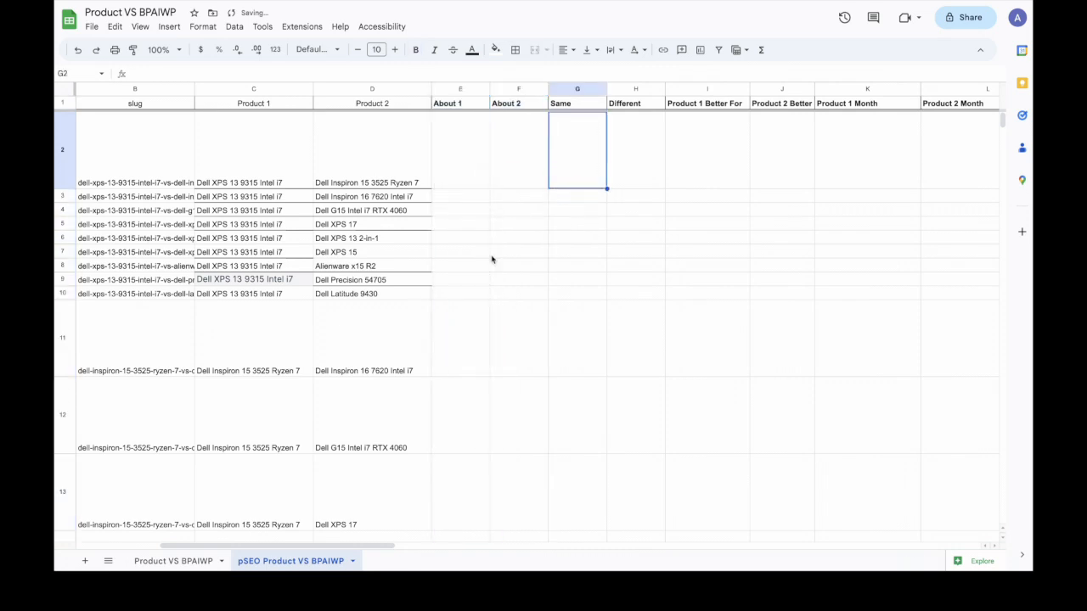
scroll(490, 259, left, 5)
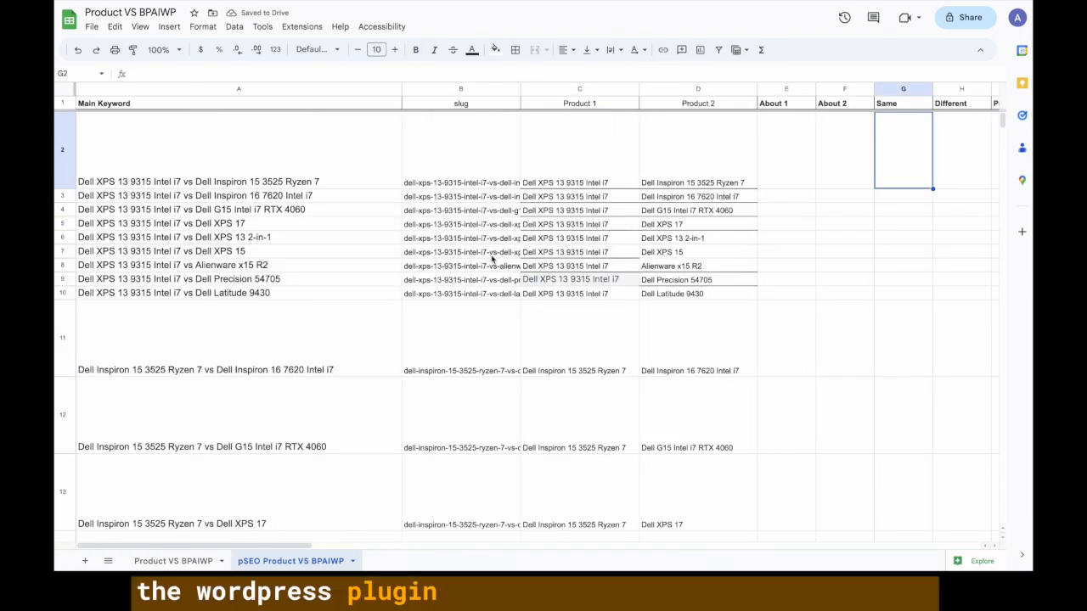
Confirm the row 3 Product 2 Review cell holds the 'fantastic quality and performance' review.
scroll(538, 300, right, 5)
scroll(538, 301, left, 5)
scroll(538, 302, right, 4)
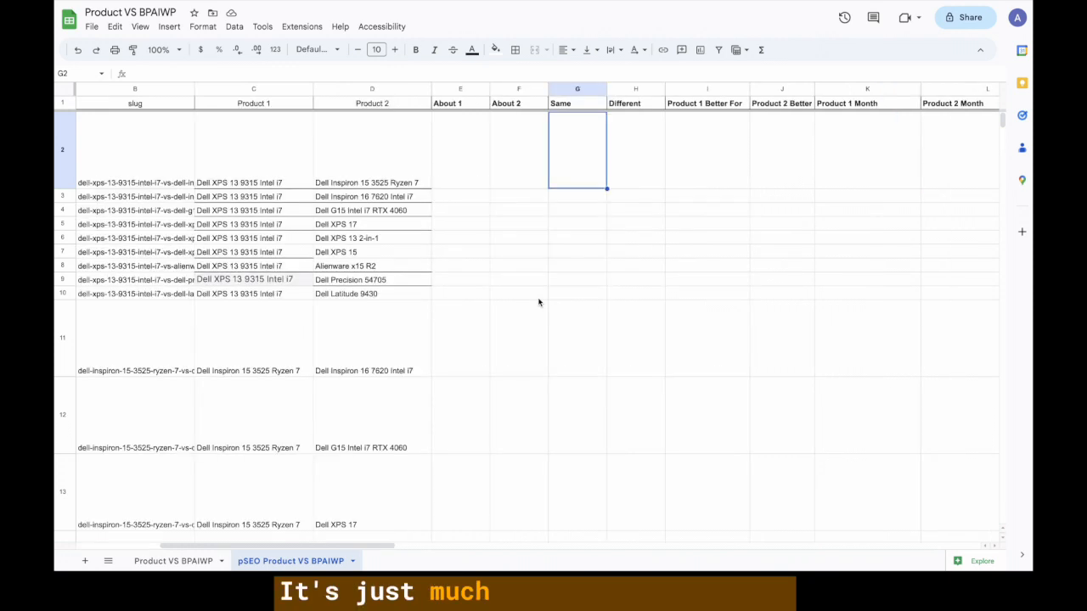
scroll(538, 302, right, 3)
scroll(539, 302, right, 3)
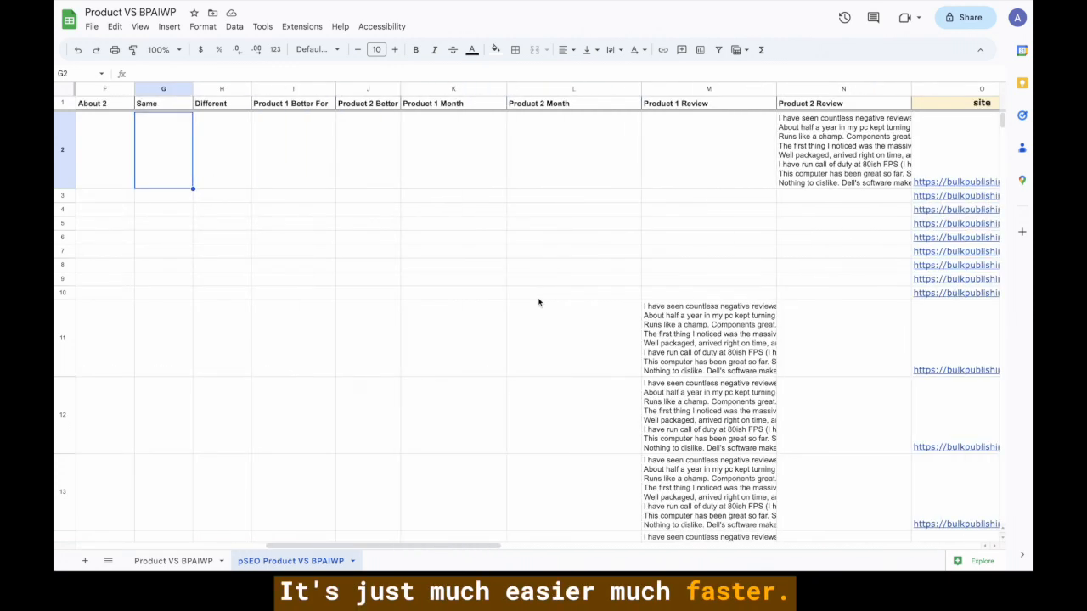
scroll(584, 280, left, 2)
click(725, 210)
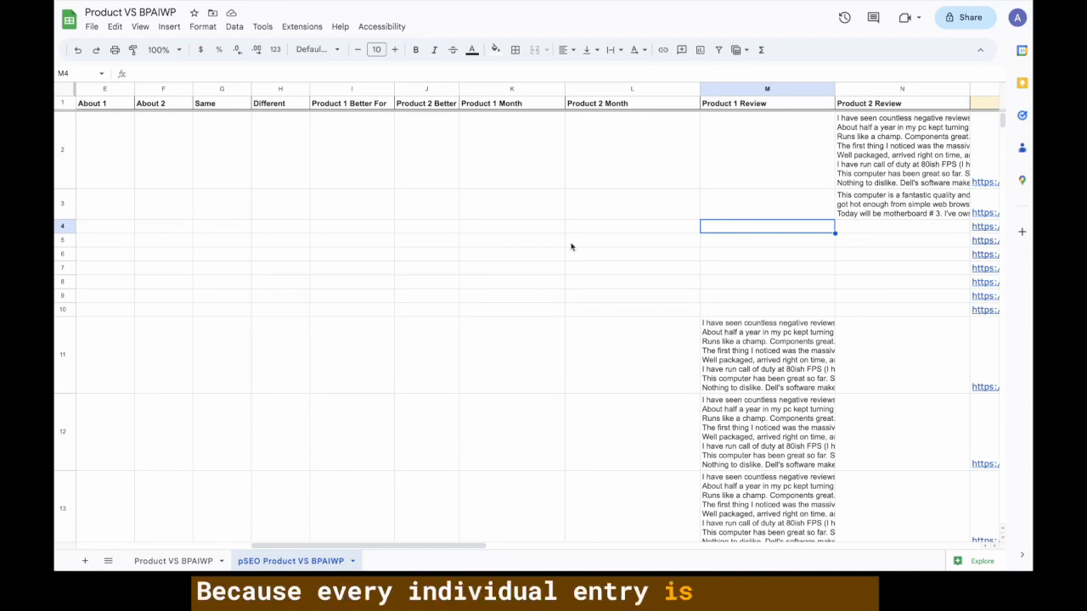
Select K2:M2 and then the J2:M3 block to check the row 2–3 comparison data.
click(894, 153)
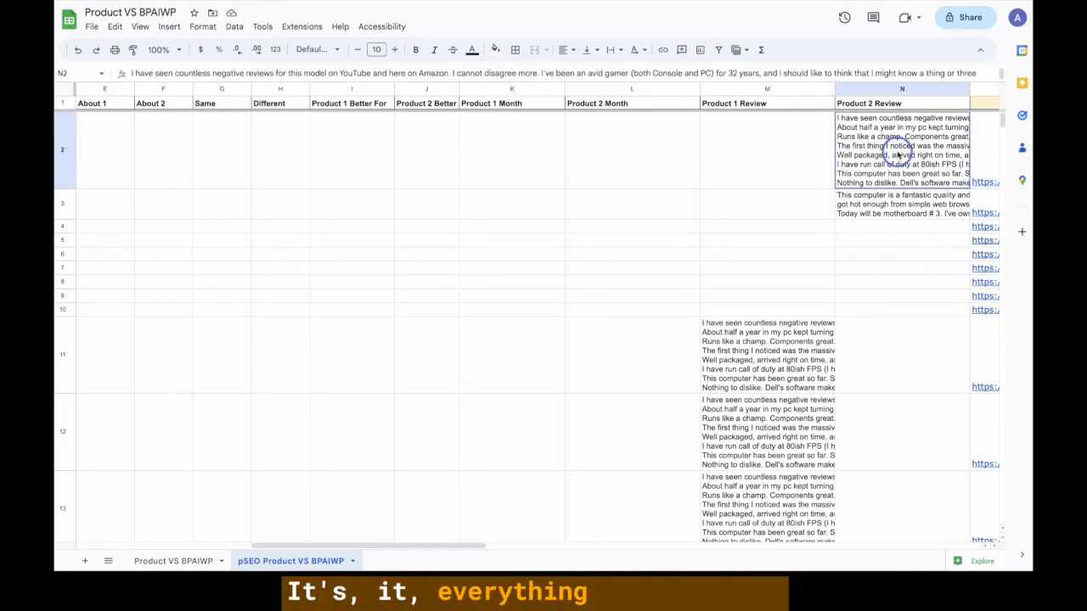
drag(800, 139, 557, 143)
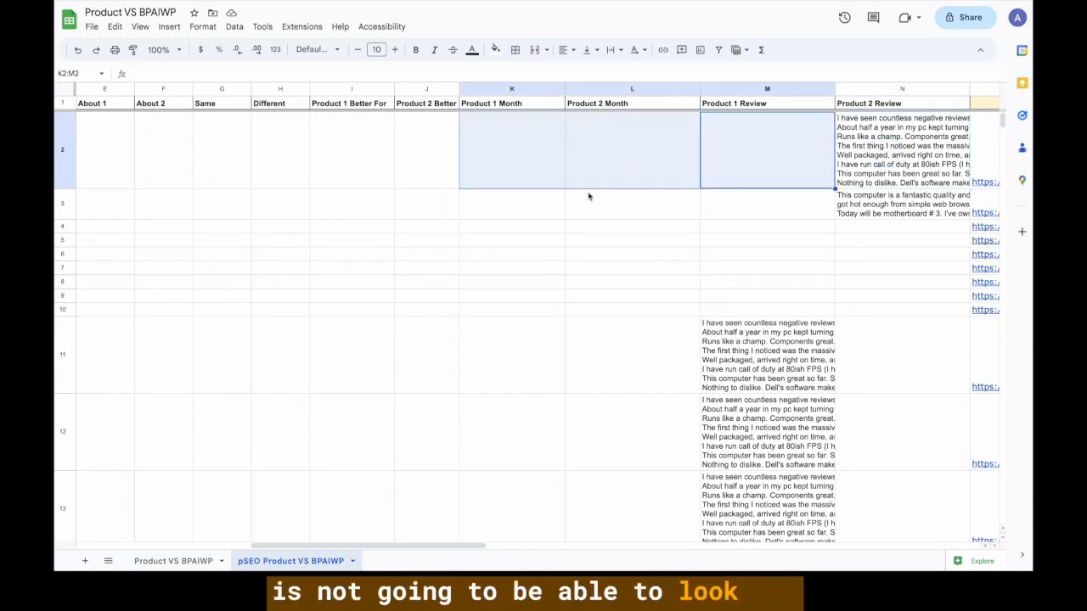
drag(808, 206, 434, 187)
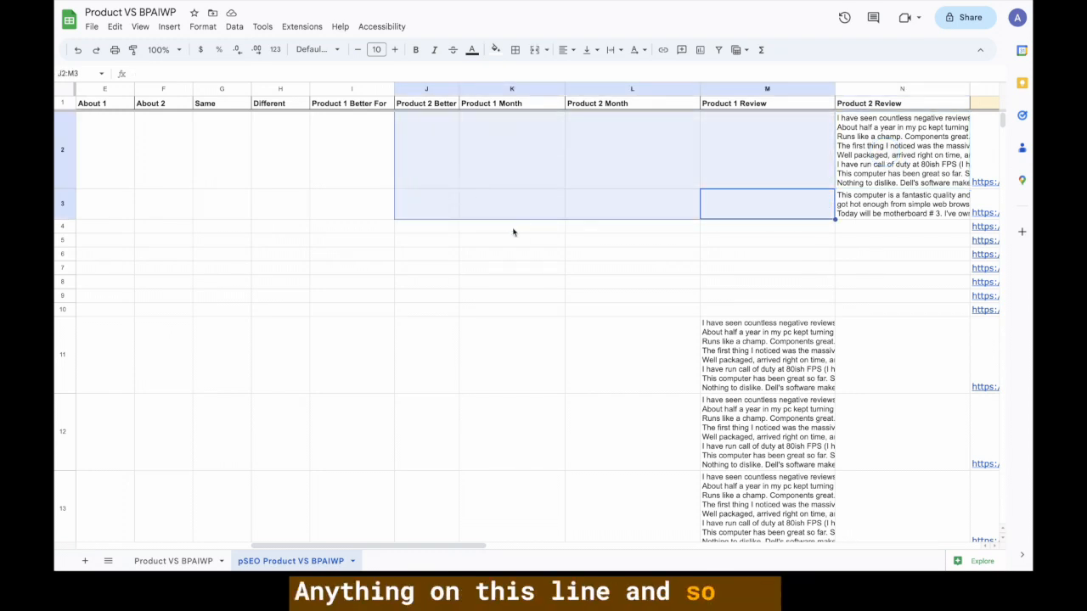
click(512, 227)
Scroll across the sheet to check the review, site, anchor, url and interlink columns.
scroll(738, 195, right, 3)
scroll(737, 195, right, 10)
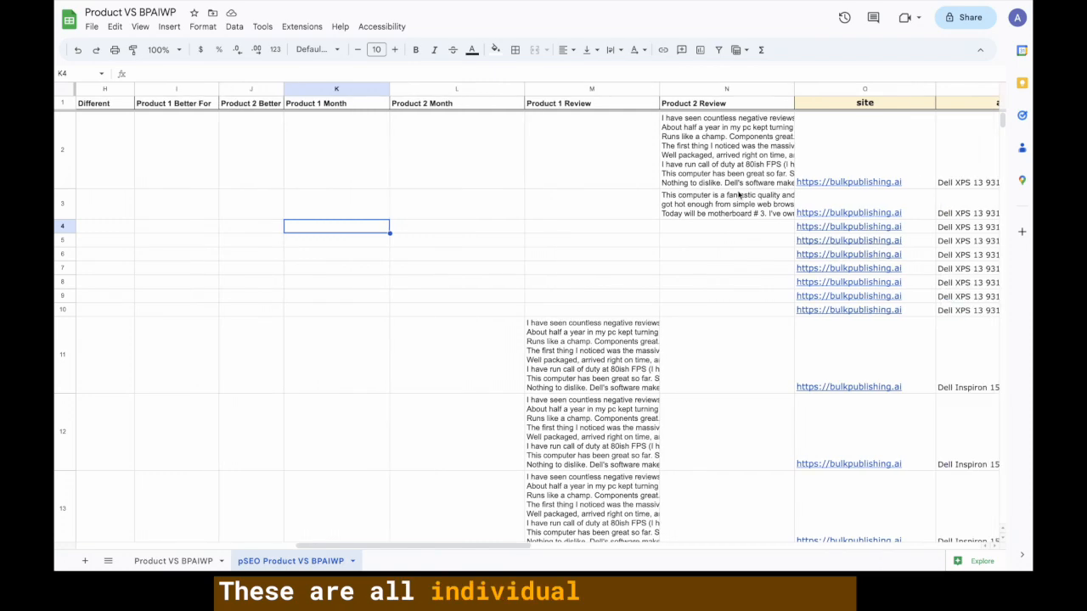
scroll(738, 195, down, 1)
scroll(738, 195, right, 5)
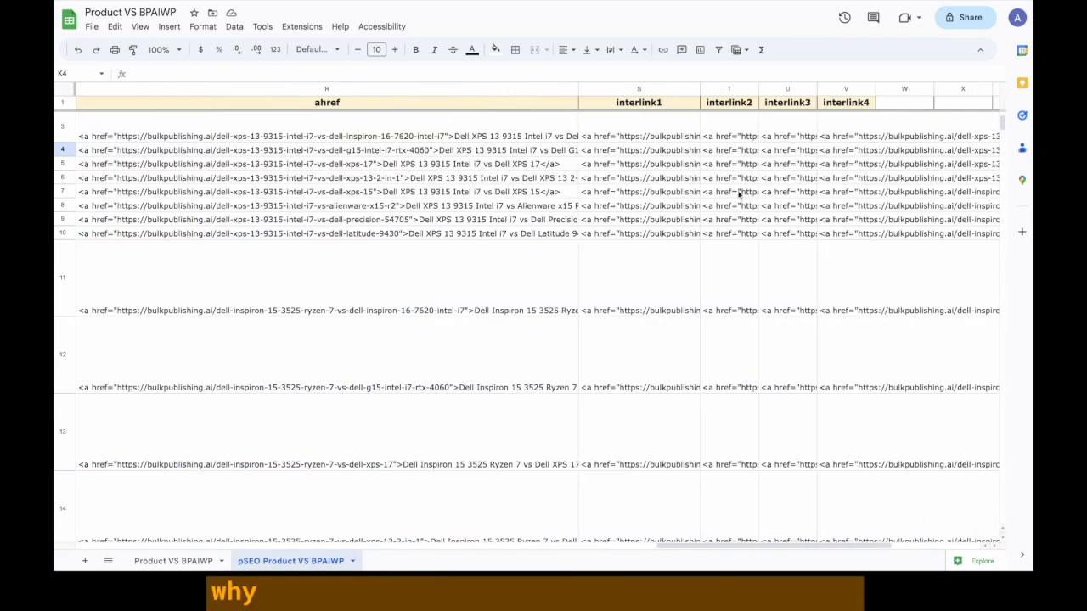
scroll(619, 196, left, 2)
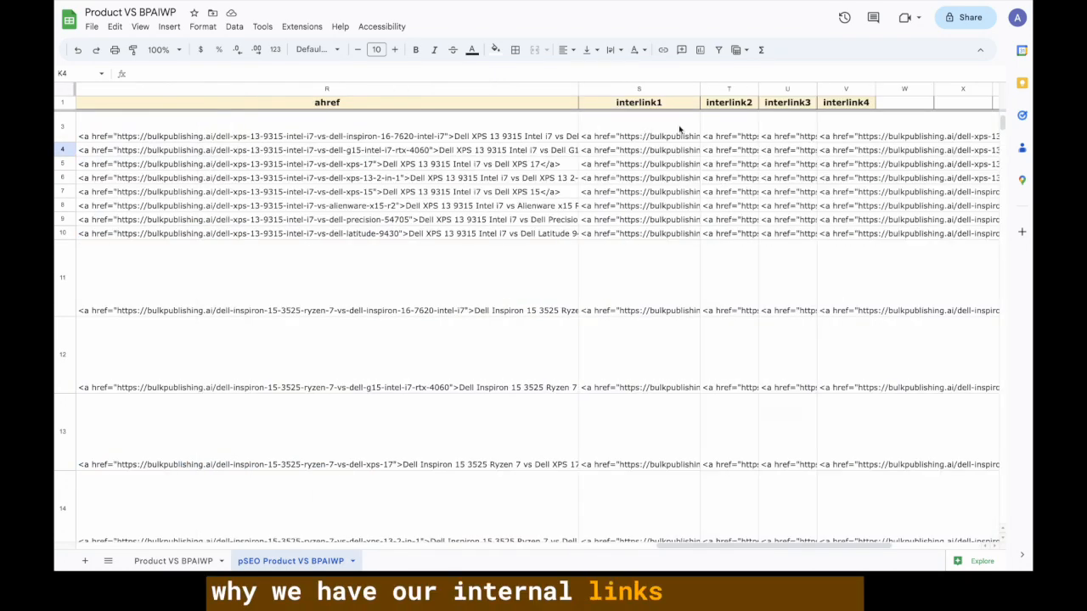
scroll(582, 170, left, 4)
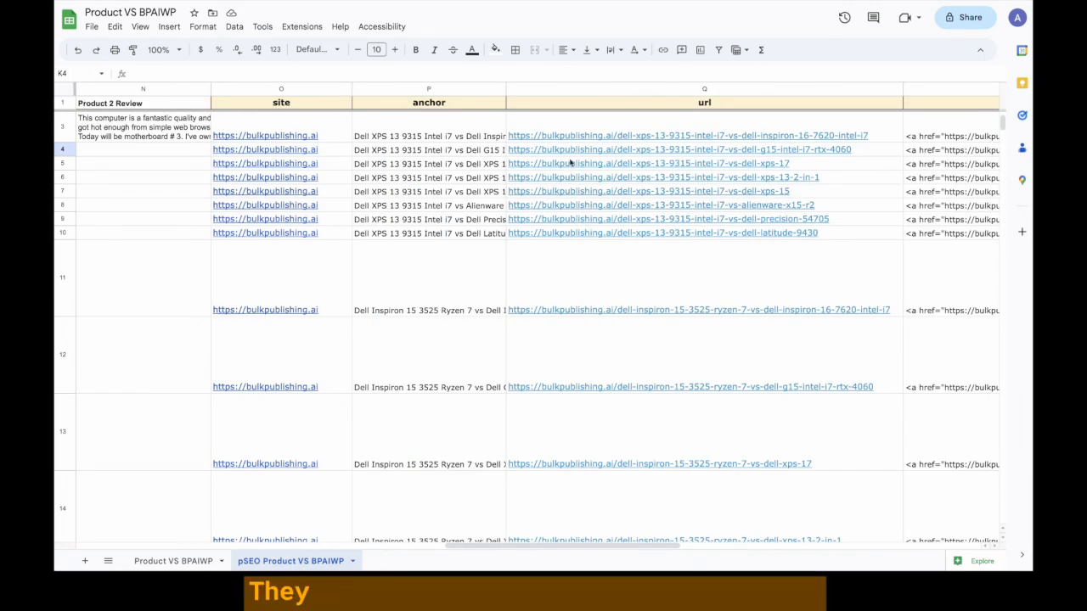
scroll(461, 214, left, 10)
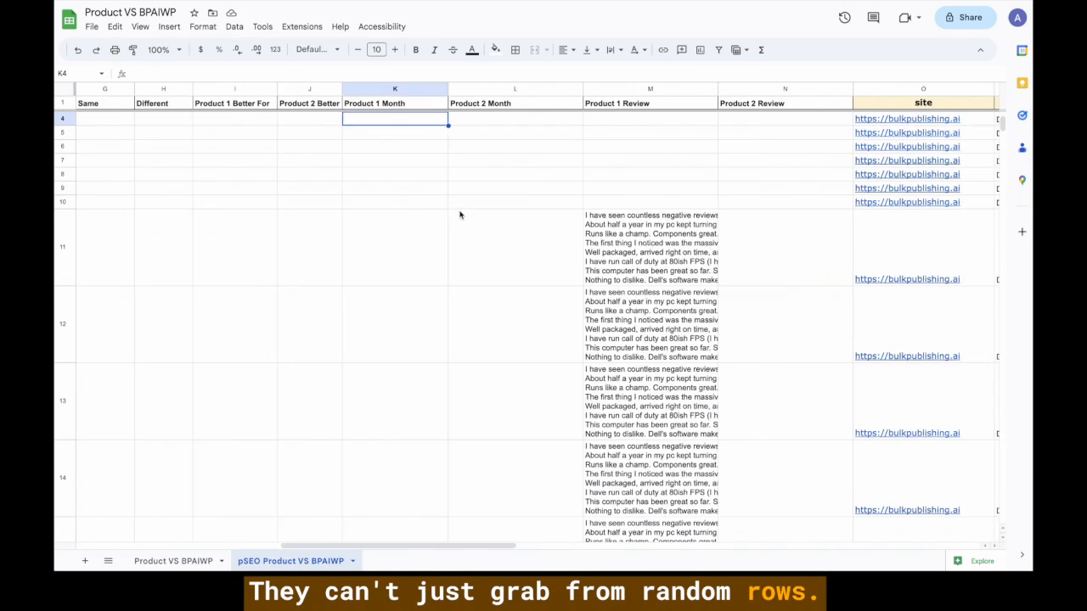
scroll(461, 214, up, 1)
scroll(461, 214, right, 3)
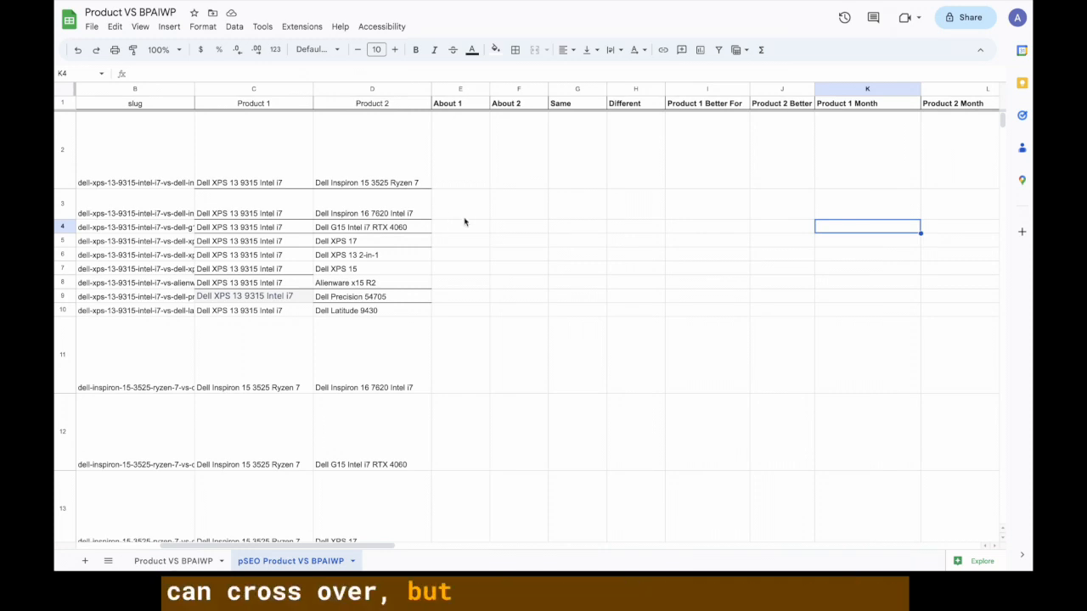
scroll(467, 220, right, 3)
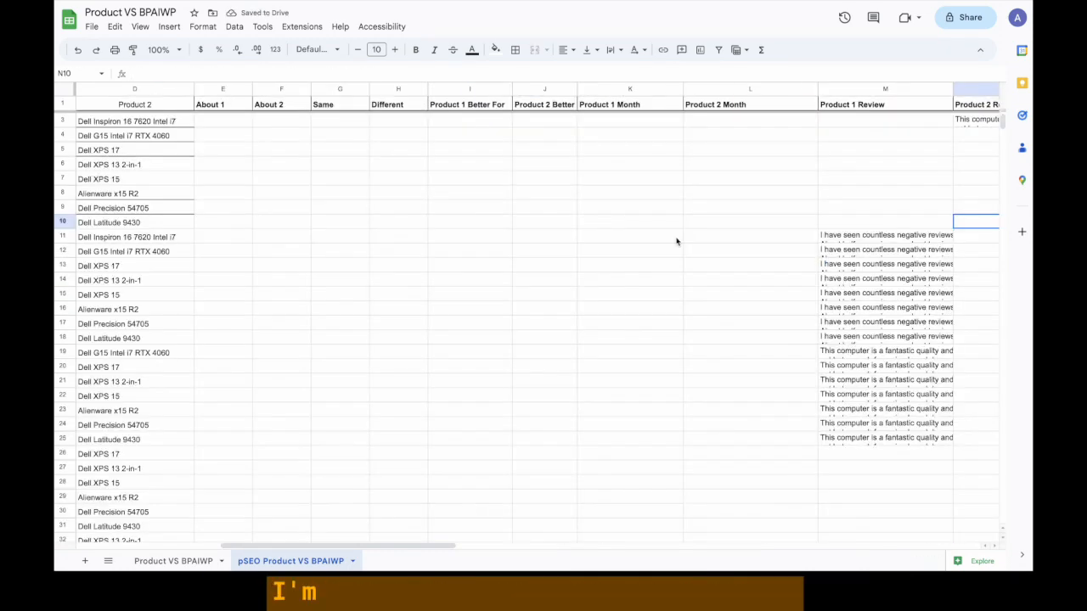
Scroll across and up the sheet to check the Product 1 Review entries in rows 11–25.
scroll(677, 241, right, 5)
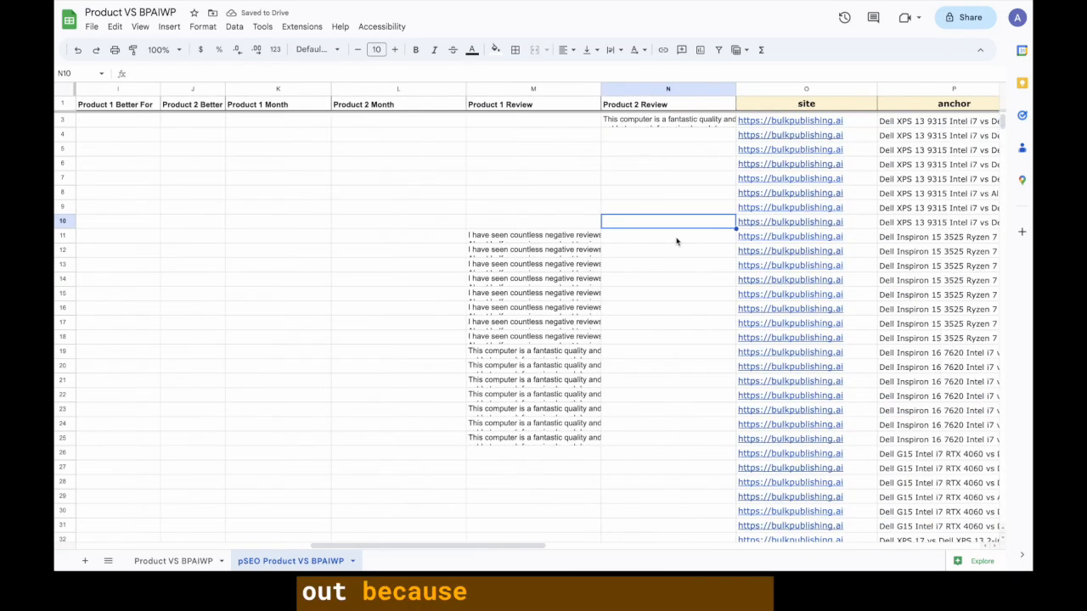
scroll(677, 241, left, 3)
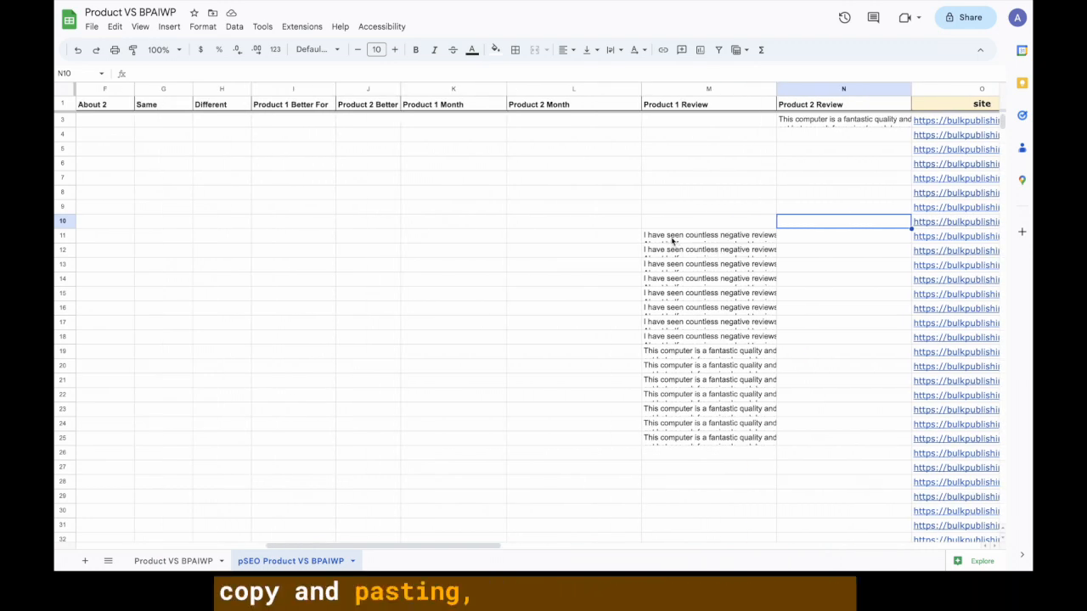
scroll(267, 308, left, 2)
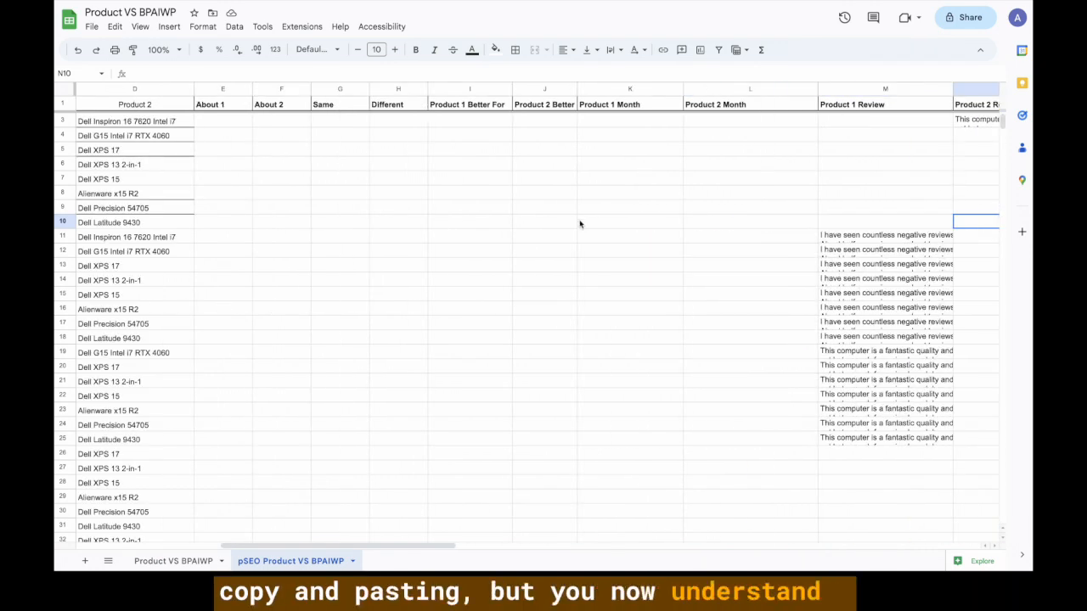
scroll(537, 258, up, 1)
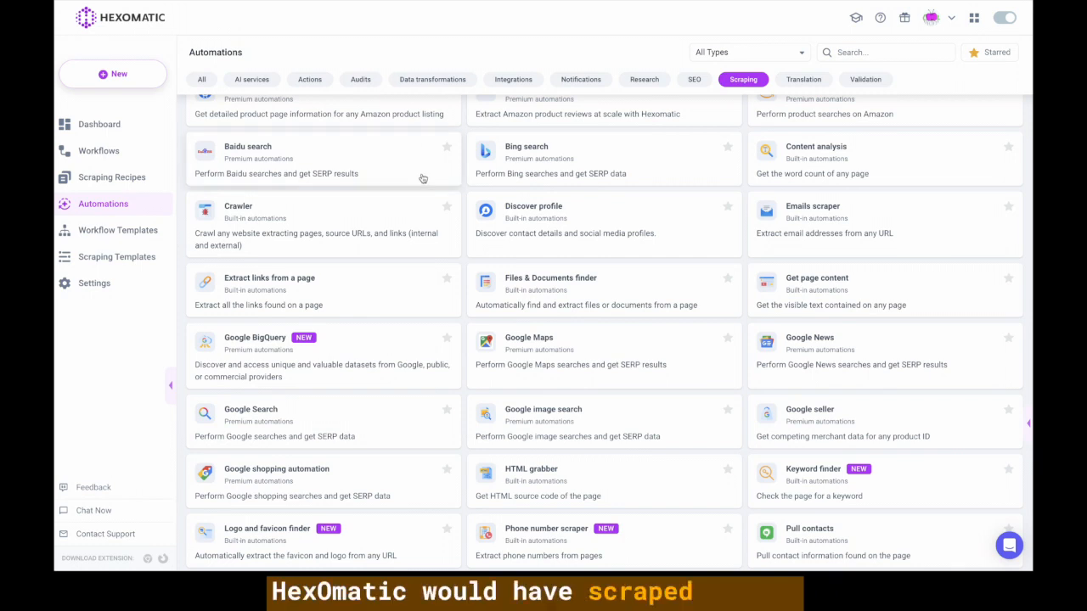
Scroll up to bring the scraping automations into view.
scroll(530, 157, up, 1)
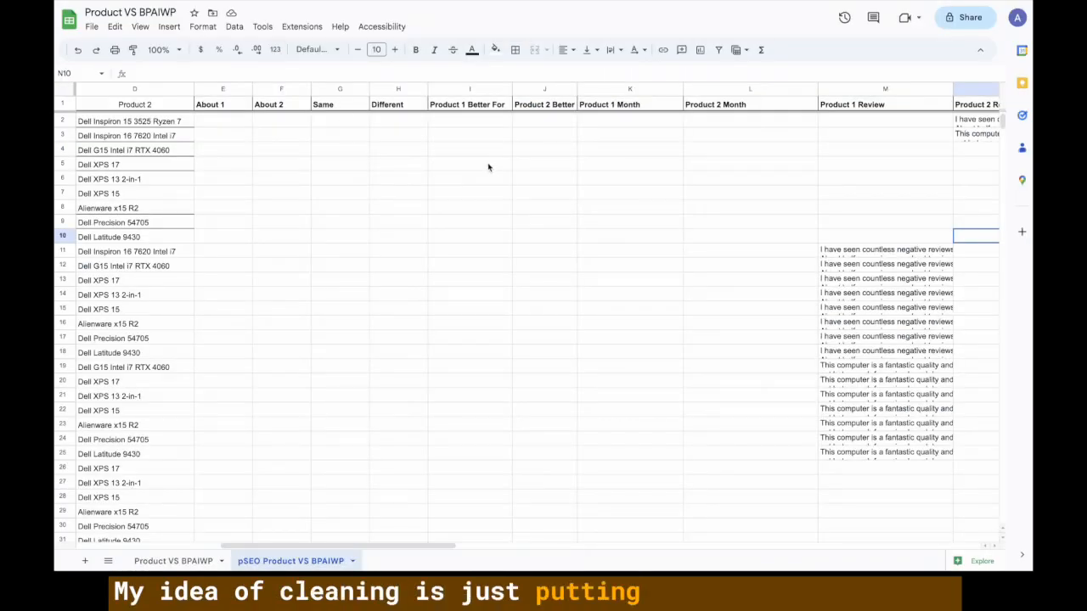
click(488, 124)
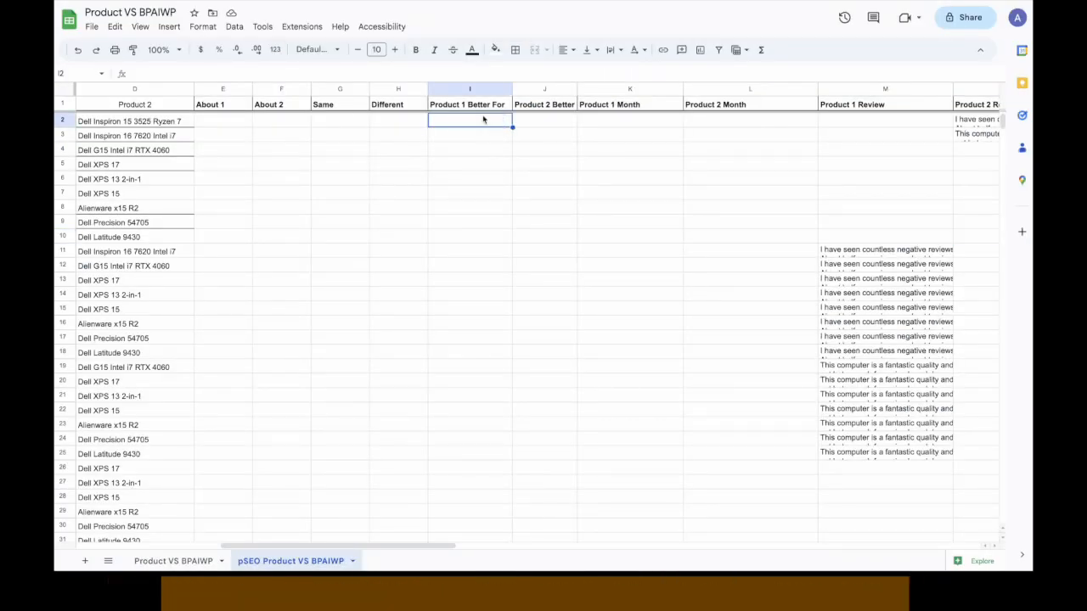